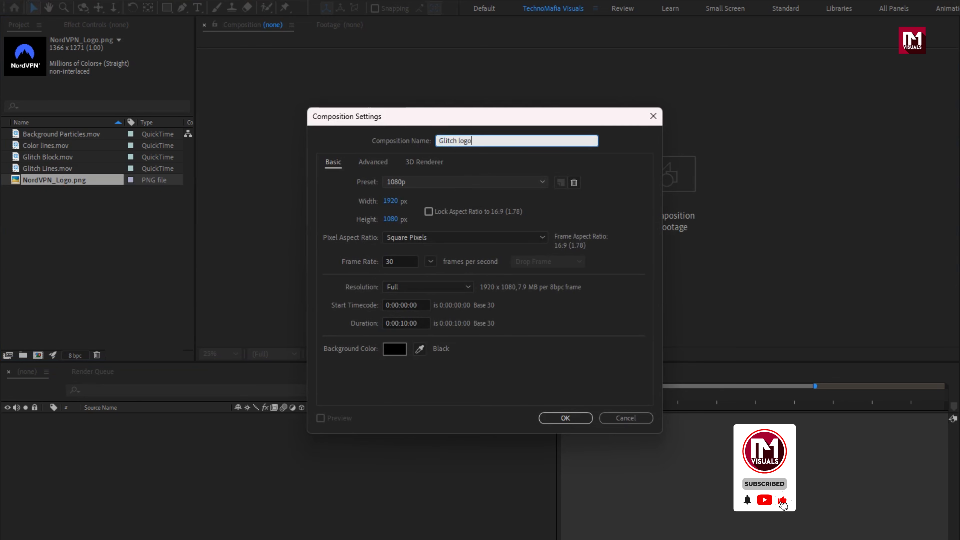
- Set the duration of the new Glitch logo composition to 0:00:06:00 and create it
{"action": "left_click", "coordinate": [410, 323]}
{"action": "key", "text": "BackSpace"}
{"action": "key", "text": "BackSpace"}
{"action": "key", "text": "BackSpace"}
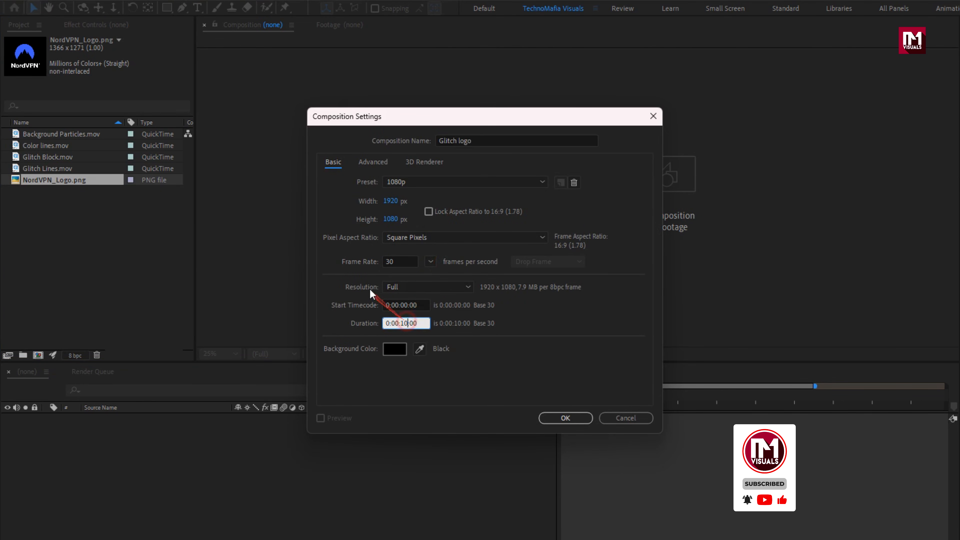
{"action": "type", "text": "06"}
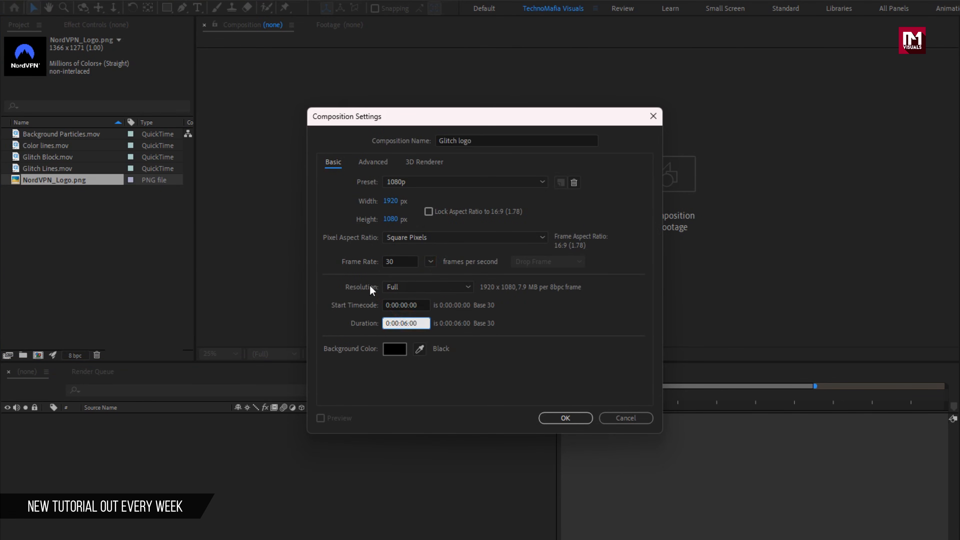
{"action": "left_click", "coordinate": [554, 419]}
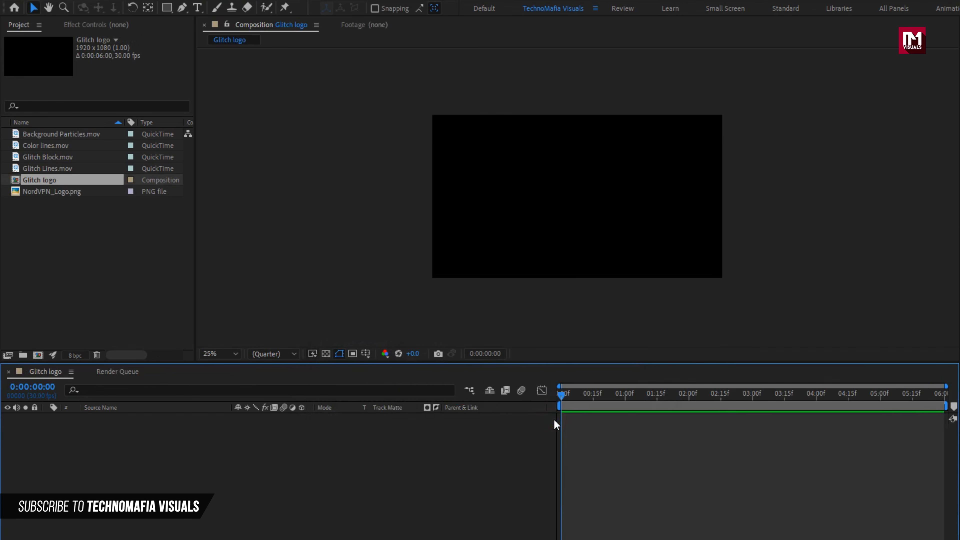
- Add NordVPN_Logo.png to the Glitch logo timeline and scale the layer down to 49%
{"action": "left_click_drag", "start_coordinate": [57, 191], "coordinate": [151, 465]}
{"action": "key", "text": "s"}
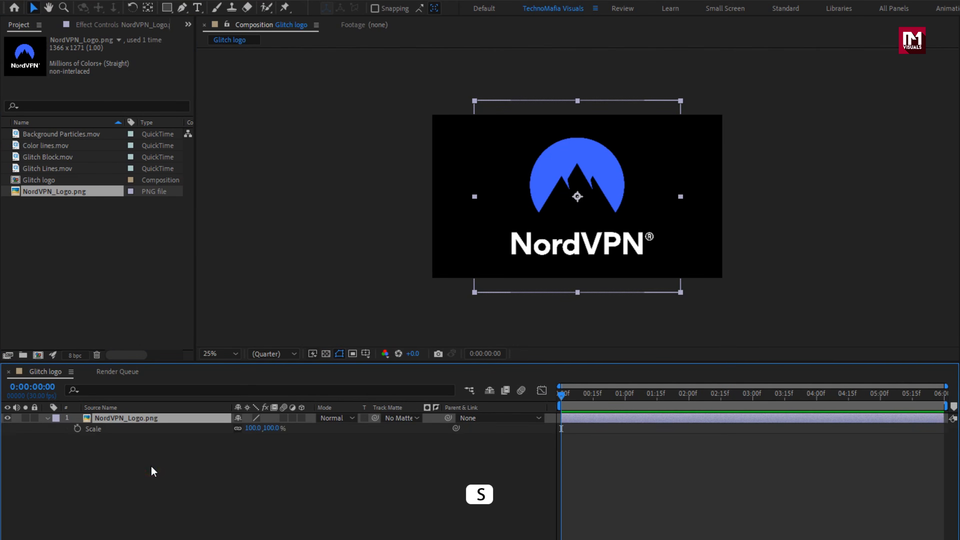
{"action": "left_click_drag", "start_coordinate": [268, 432], "coordinate": [237, 431]}
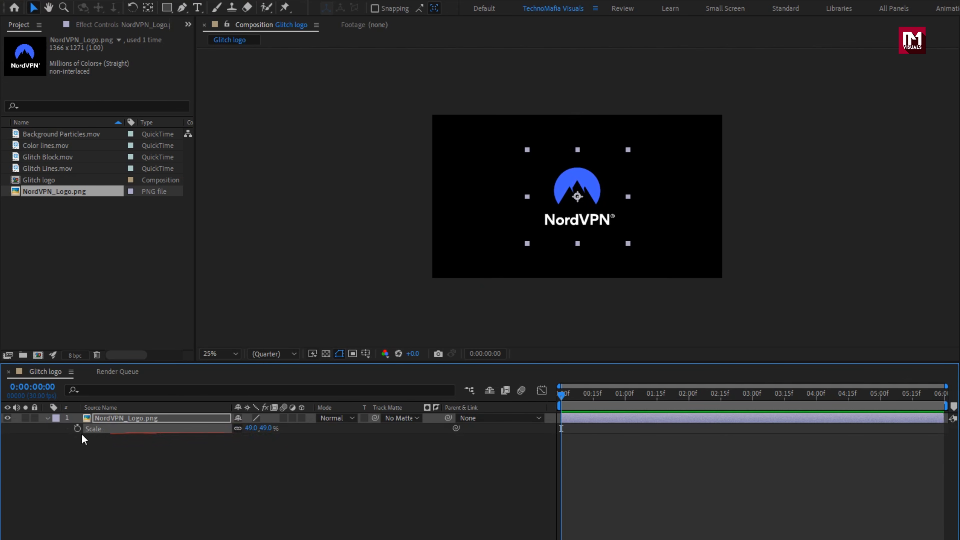
{"action": "left_click", "coordinate": [47, 417]}
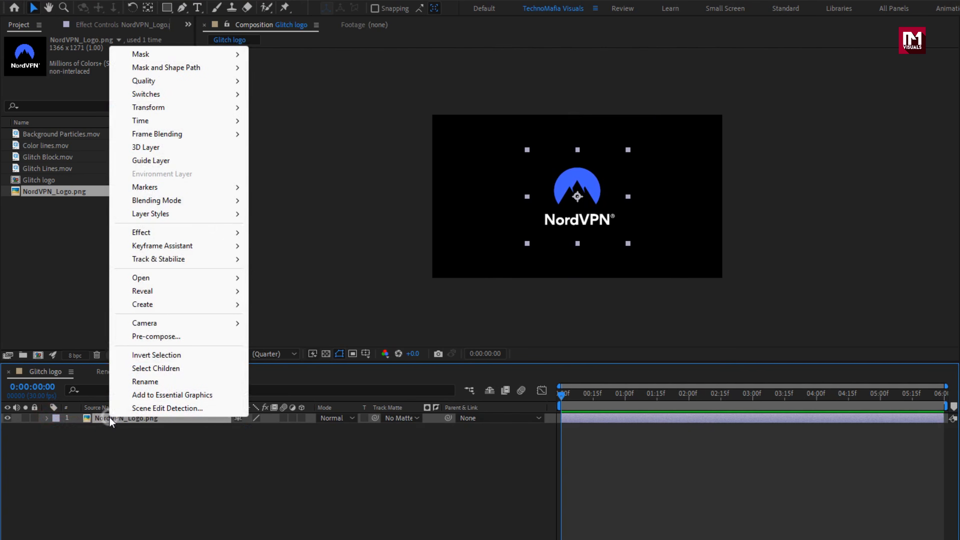
- Pre-compose the NordVPN_Logo.png layer as "Logo", moving all attributes into the new composition
{"action": "right_click", "coordinate": [109, 420]}
{"action": "left_click", "coordinate": [136, 337]}
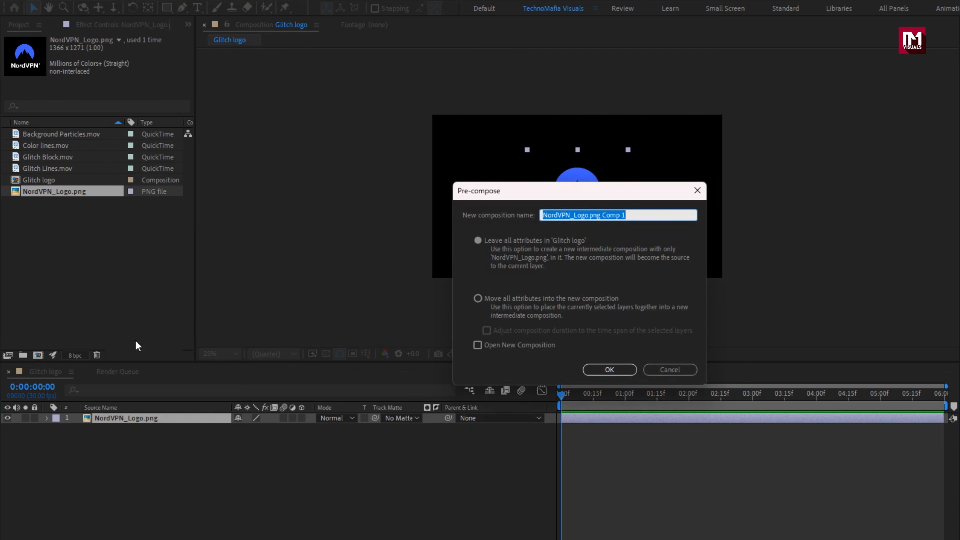
{"action": "type", "text": "Logo"}
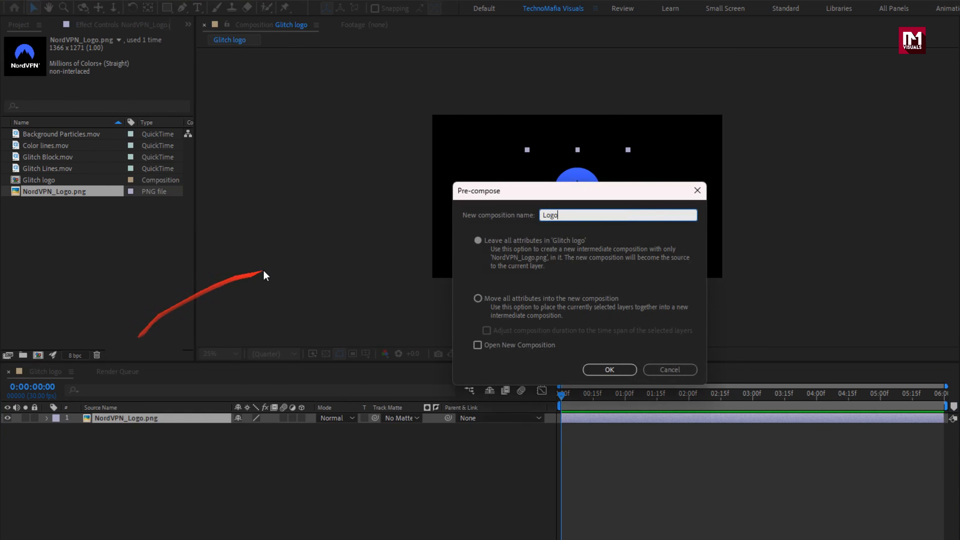
{"action": "left_click", "coordinate": [479, 297]}
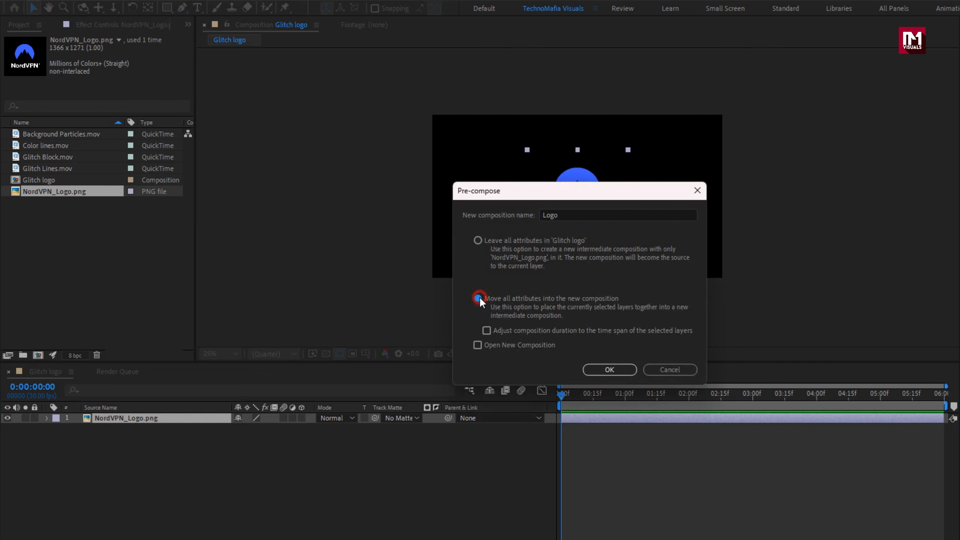
{"action": "left_click", "coordinate": [615, 368]}
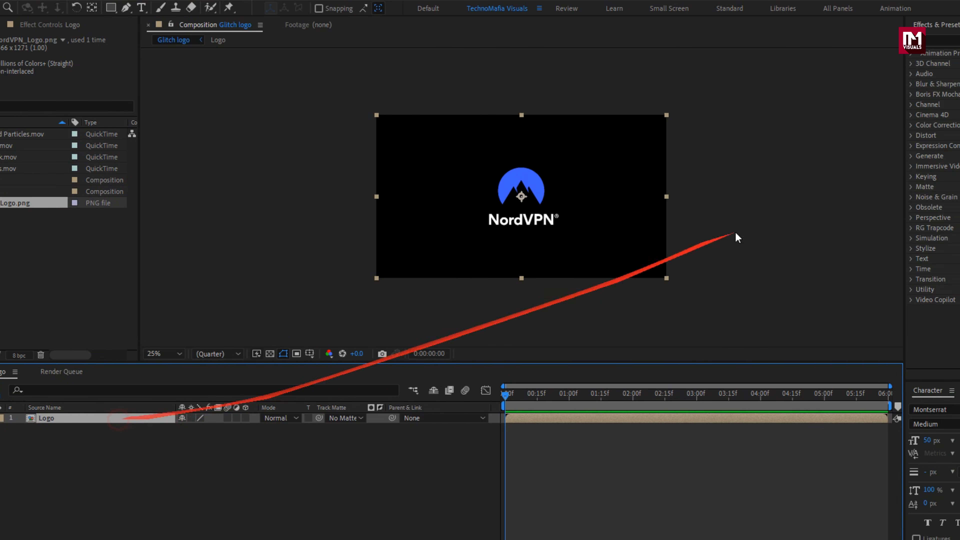
- Find the Vegas effect and apply it to the Logo layer
{"action": "left_click", "coordinate": [829, 38]}
{"action": "type", "text": "veg"}
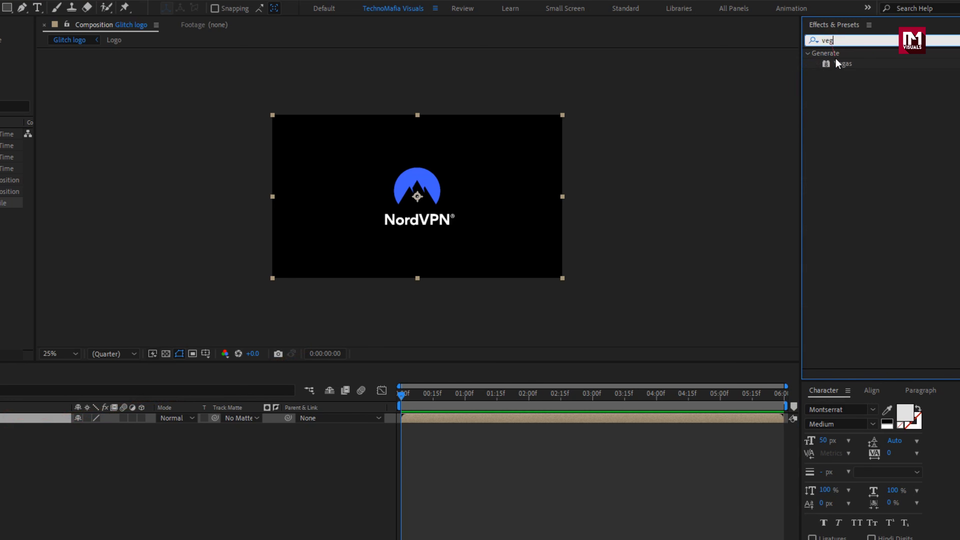
{"action": "double_click", "coordinate": [842, 63]}
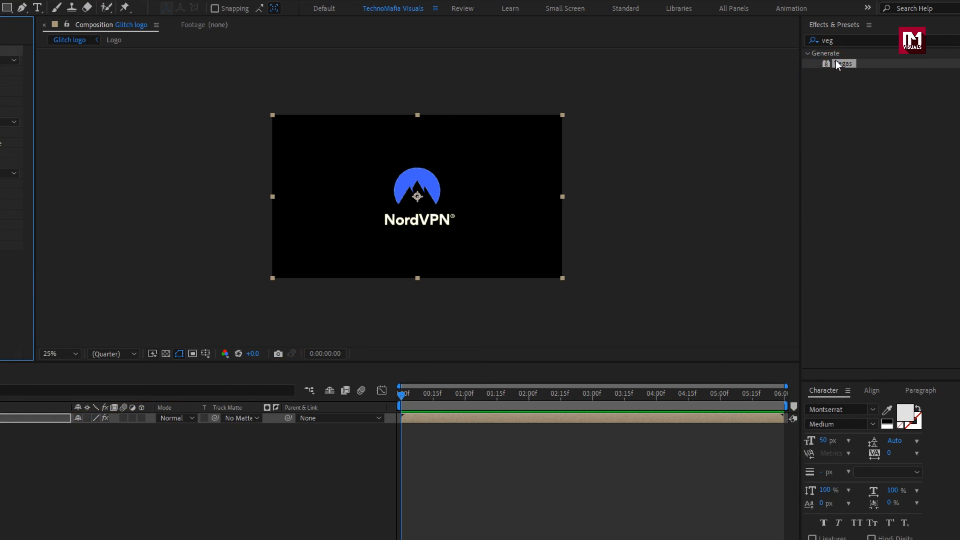
{"action": "scroll", "coordinate": [422, 193], "scroll_direction": "up", "scroll_amount": 2}
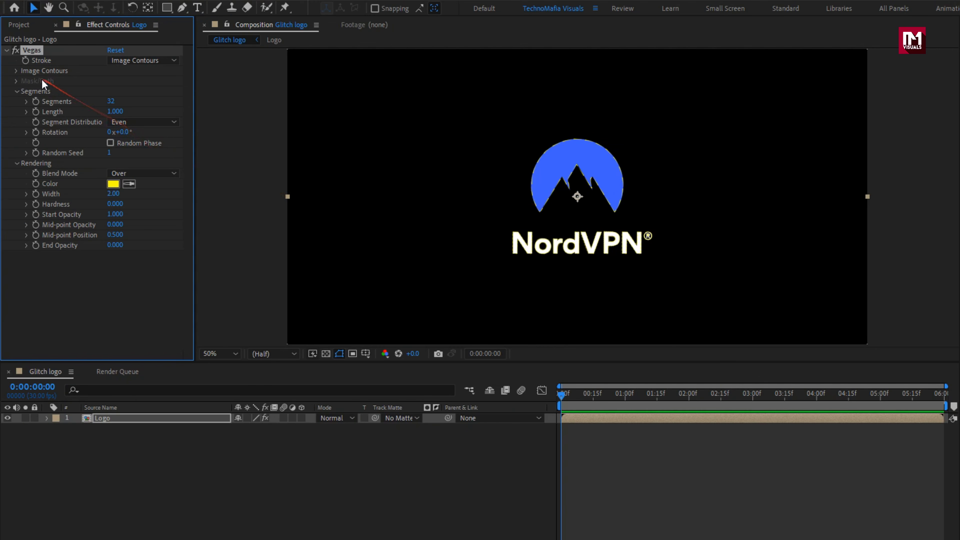
- Set the Vegas image contours channel to Value and the number of segments to 1
{"action": "left_click", "coordinate": [17, 71]}
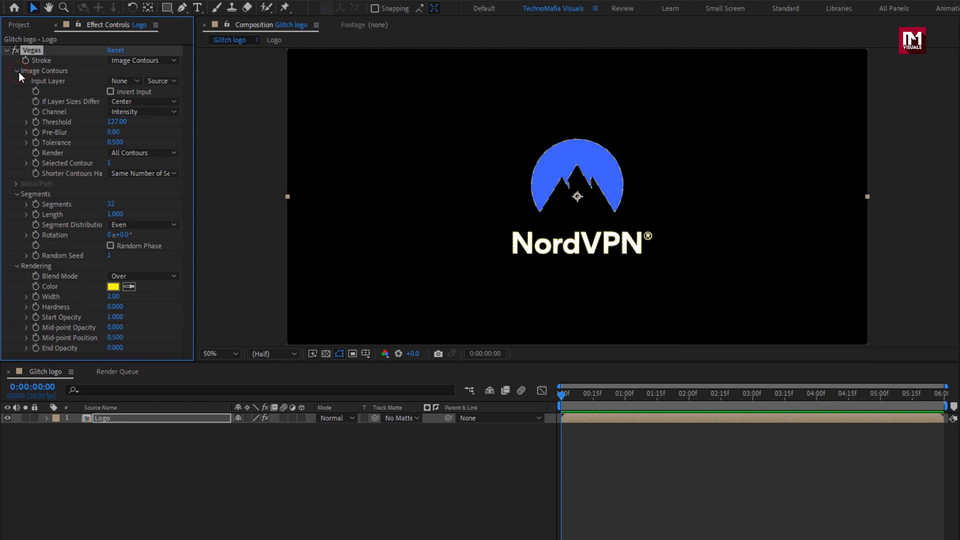
{"action": "left_click", "coordinate": [132, 113]}
{"action": "left_click", "coordinate": [164, 230]}
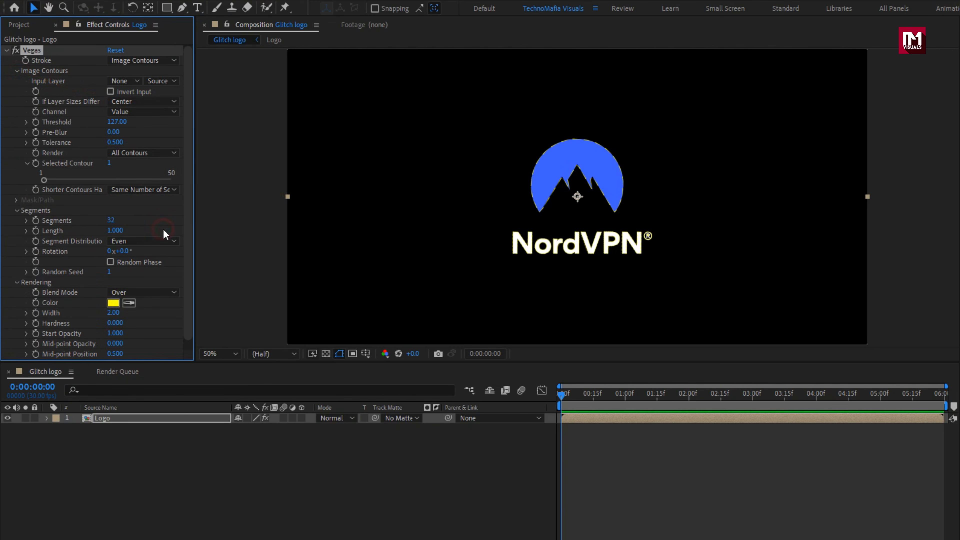
{"action": "left_click", "coordinate": [17, 71]}
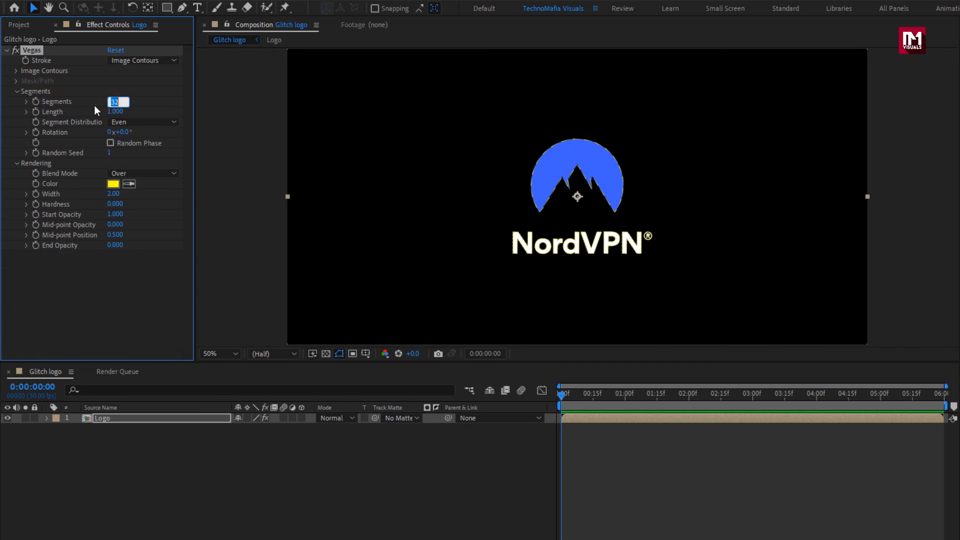
{"action": "key", "text": "Return"}
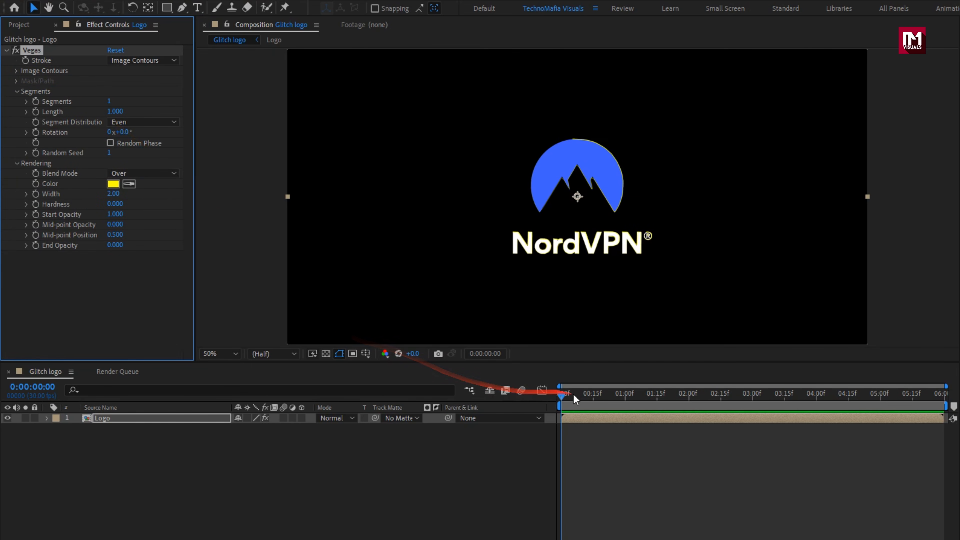
- Keyframe the Vegas segment Length at 1 on 0:00:02:10 and at 0 on 0:00:02:20
{"action": "left_click", "coordinate": [591, 394]}
{"action": "left_click_drag", "start_coordinate": [606, 396], "coordinate": [711, 396]}
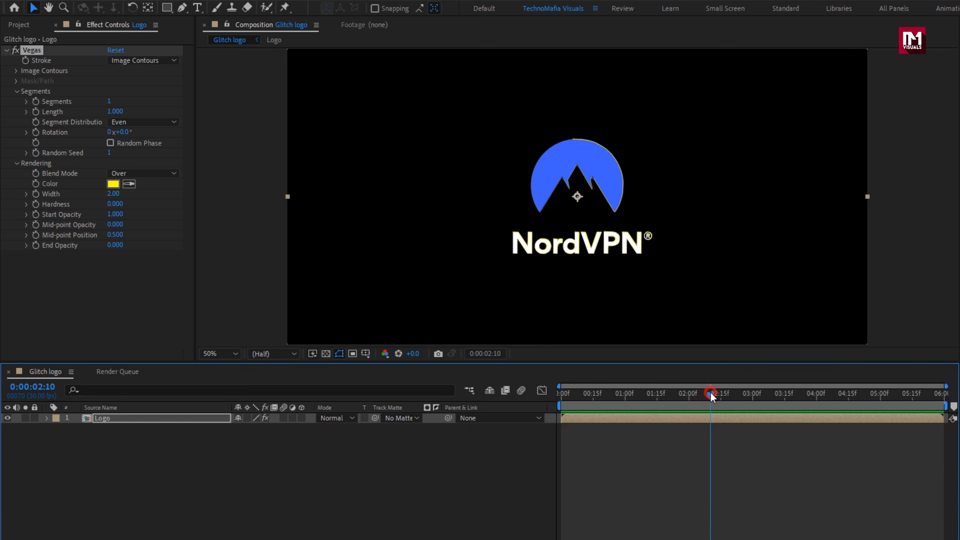
{"action": "left_click", "coordinate": [35, 112]}
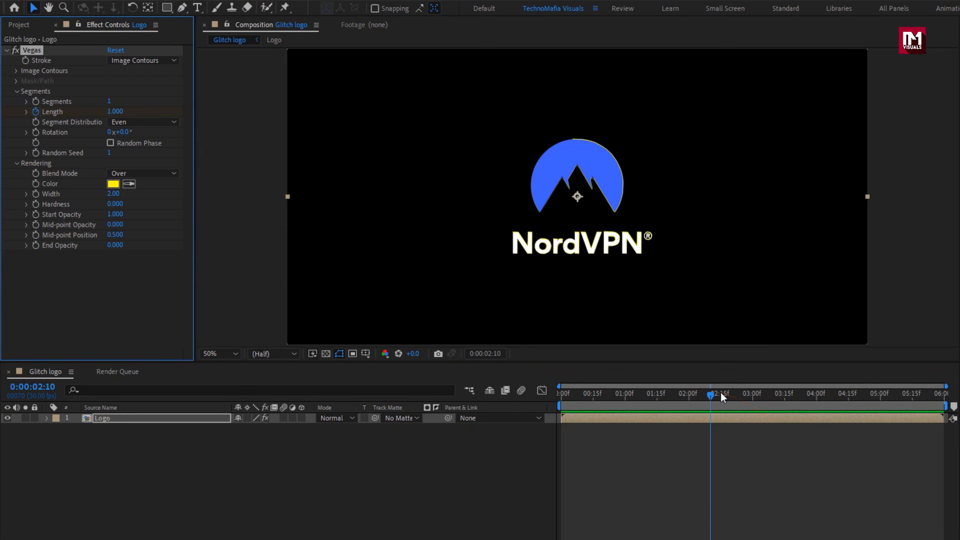
{"action": "left_click_drag", "start_coordinate": [722, 396], "coordinate": [733, 399]}
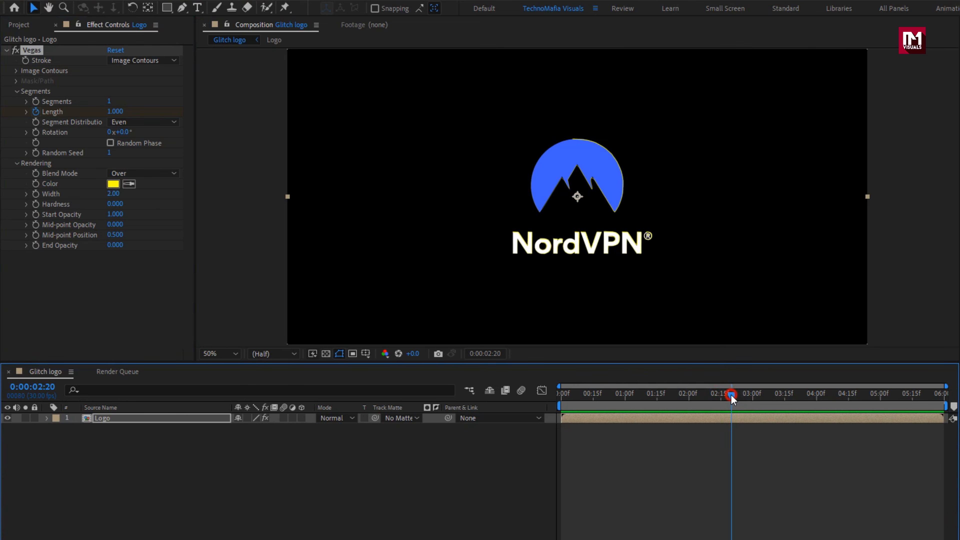
{"action": "left_click", "coordinate": [113, 112]}
{"action": "type", "text": "0"}
{"action": "key", "text": "Return"}
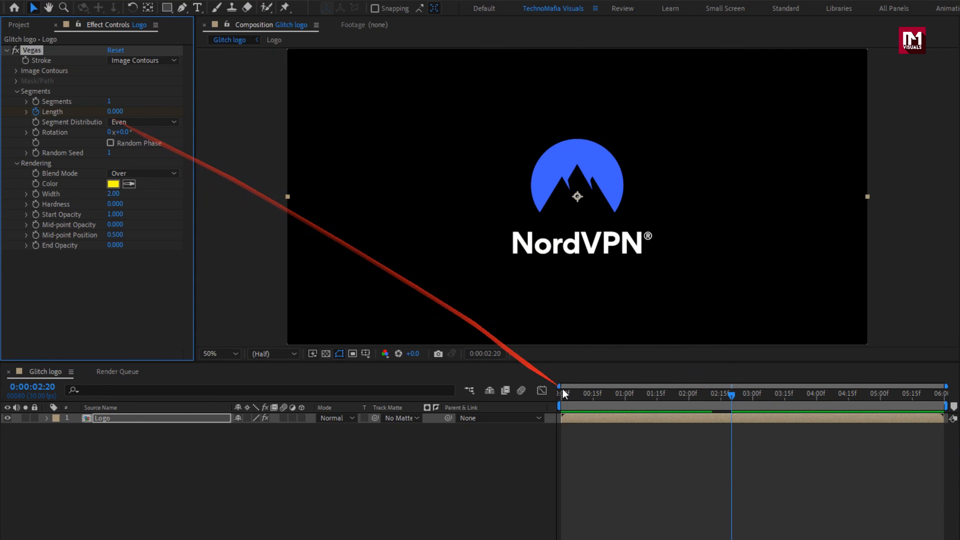
- Enable Random Phase for the Vegas segments and set the rendering blend mode to Transparent
{"action": "left_click_drag", "start_coordinate": [567, 395], "coordinate": [595, 396]}
{"action": "left_click", "coordinate": [110, 143]}
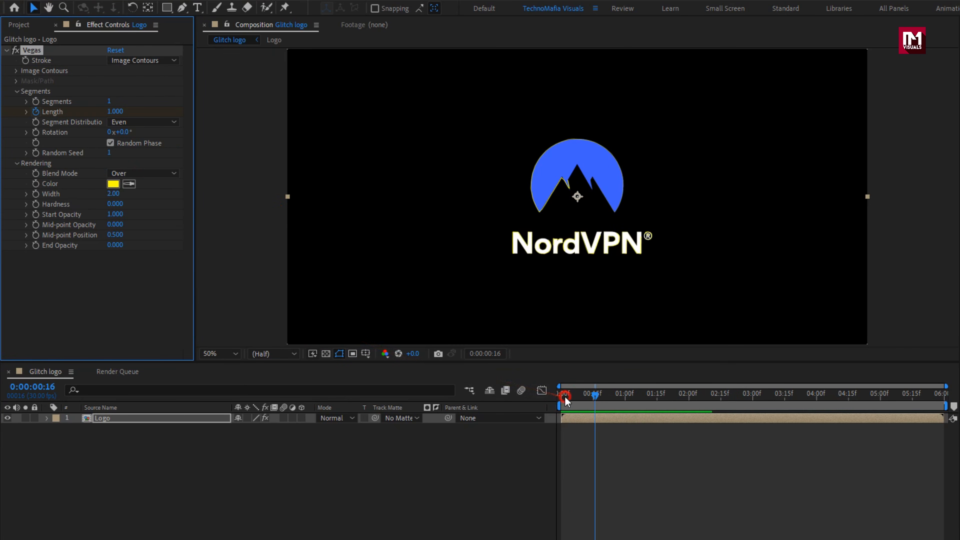
{"action": "left_click_drag", "start_coordinate": [564, 395], "coordinate": [626, 396]}
{"action": "left_click", "coordinate": [159, 173]}
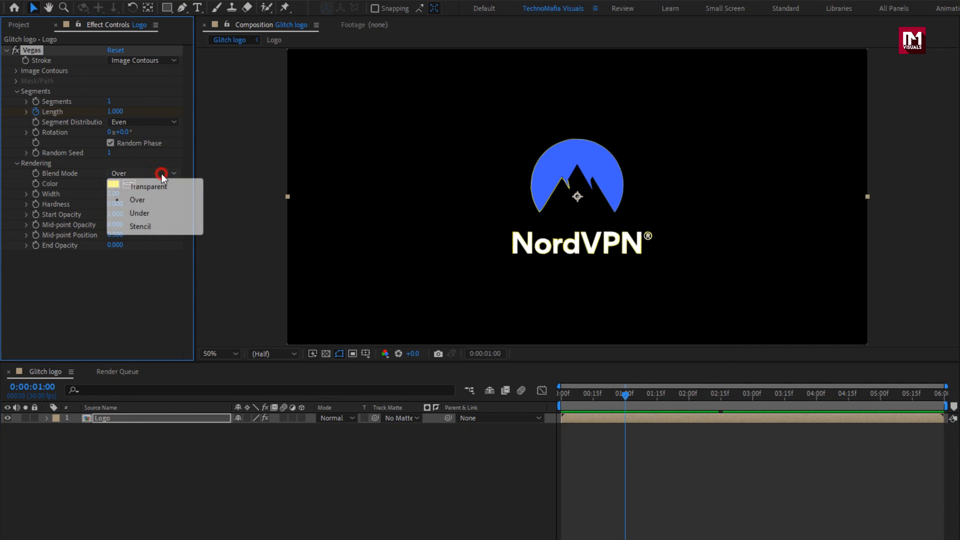
{"action": "left_click", "coordinate": [165, 189]}
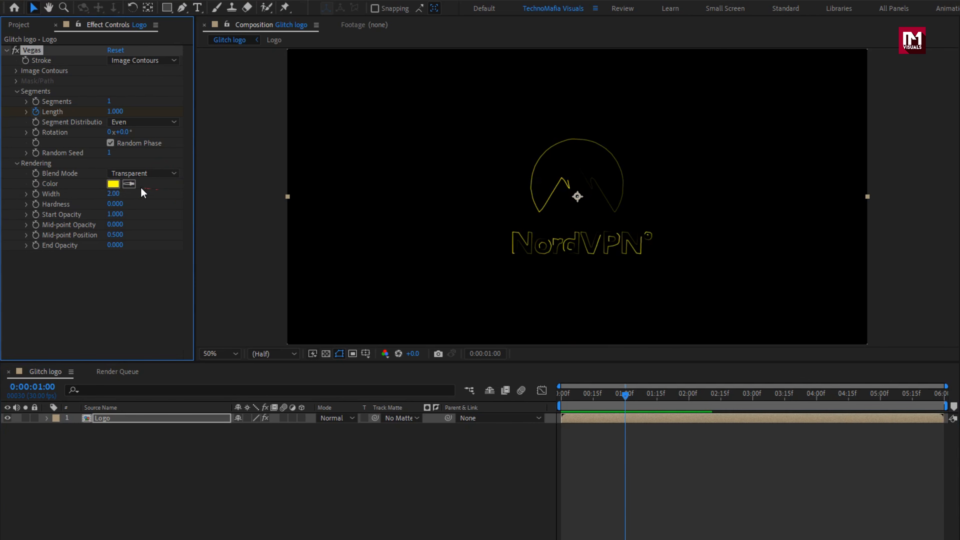
- Change the Vegas stroke color to white and set its width to 1
{"action": "left_click", "coordinate": [114, 184]}
{"action": "left_click_drag", "start_coordinate": [321, 211], "coordinate": [289, 197]}
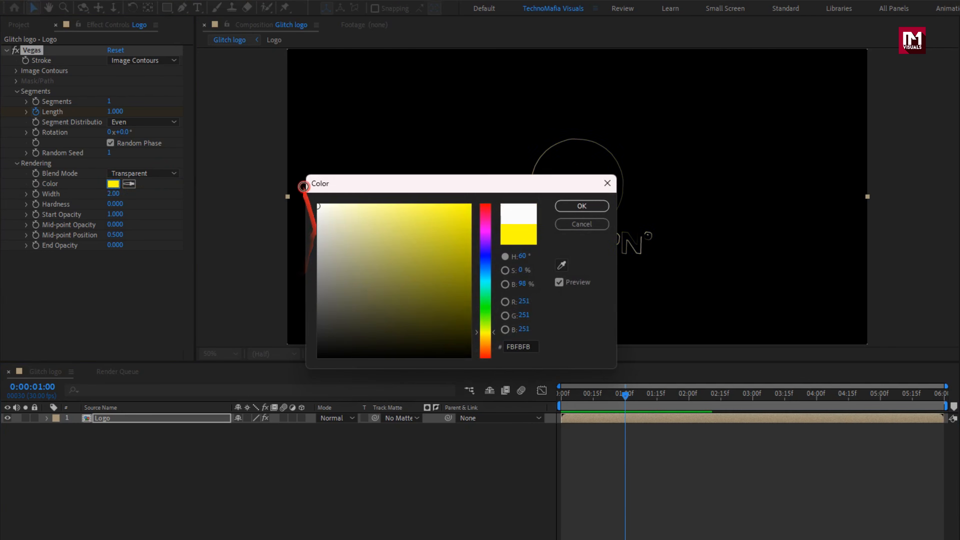
{"action": "left_click", "coordinate": [590, 206]}
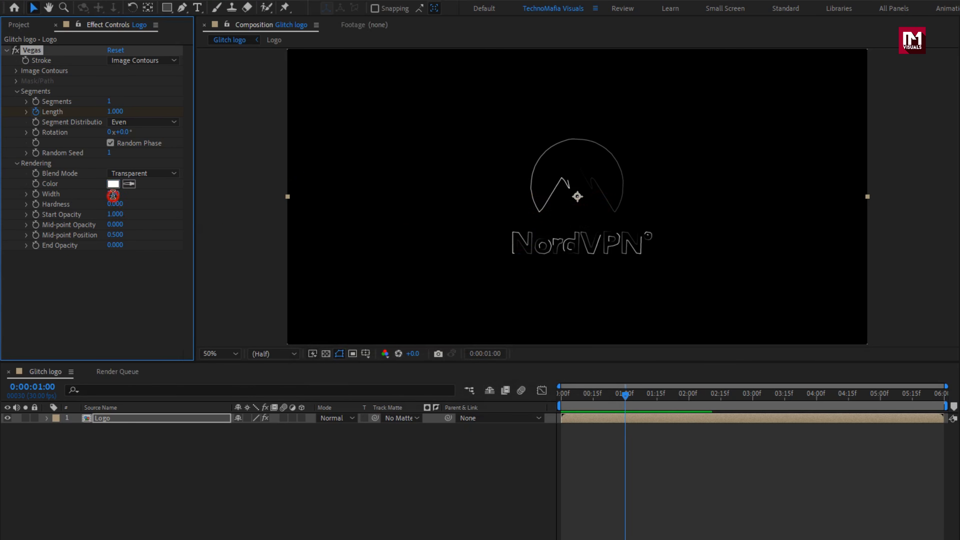
{"action": "type", "text": "1"}
{"action": "key", "text": "Return"}
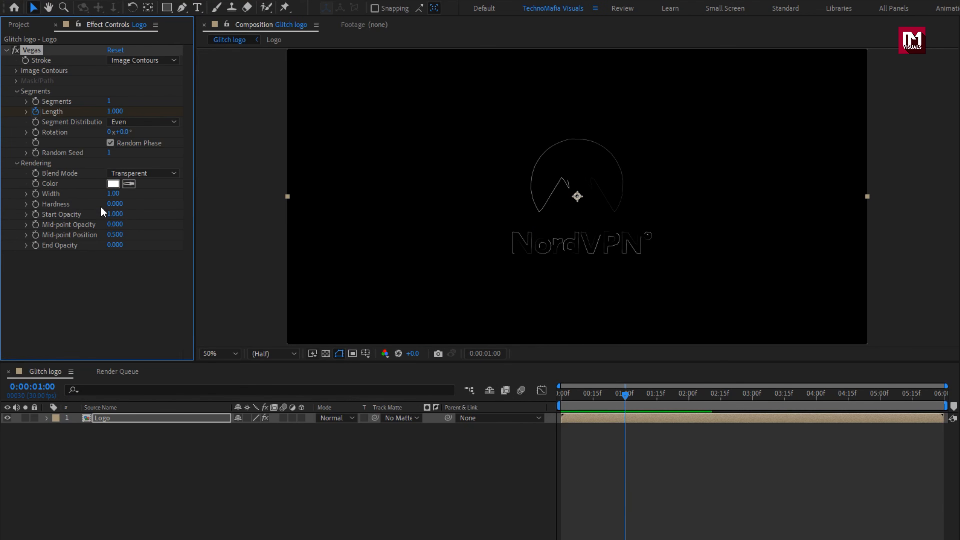
- Set the Vegas start opacity to 0, mid-point opacity to 1 and end opacity to 1
{"action": "type", "text": "0"}
{"action": "key", "text": "Return"}
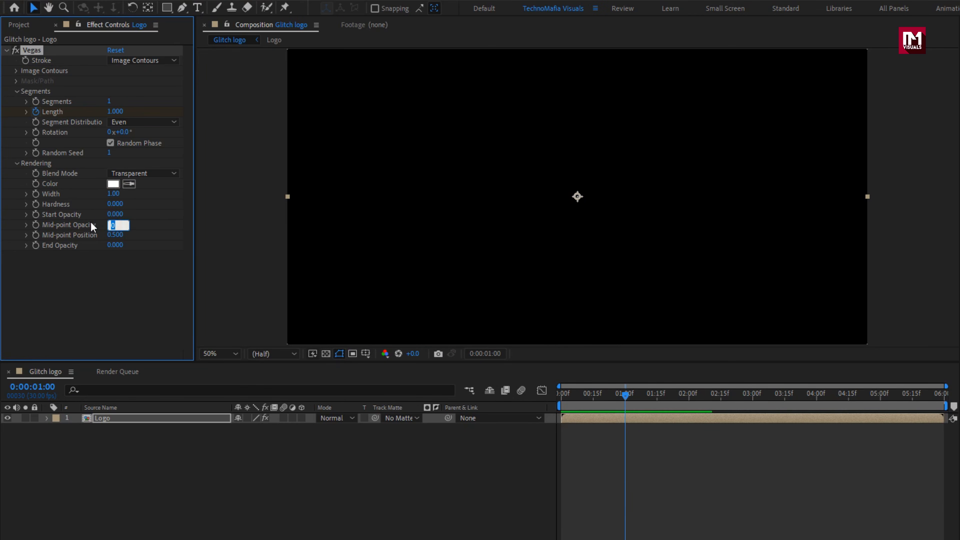
{"action": "type", "text": "1"}
{"action": "key", "text": "Return"}
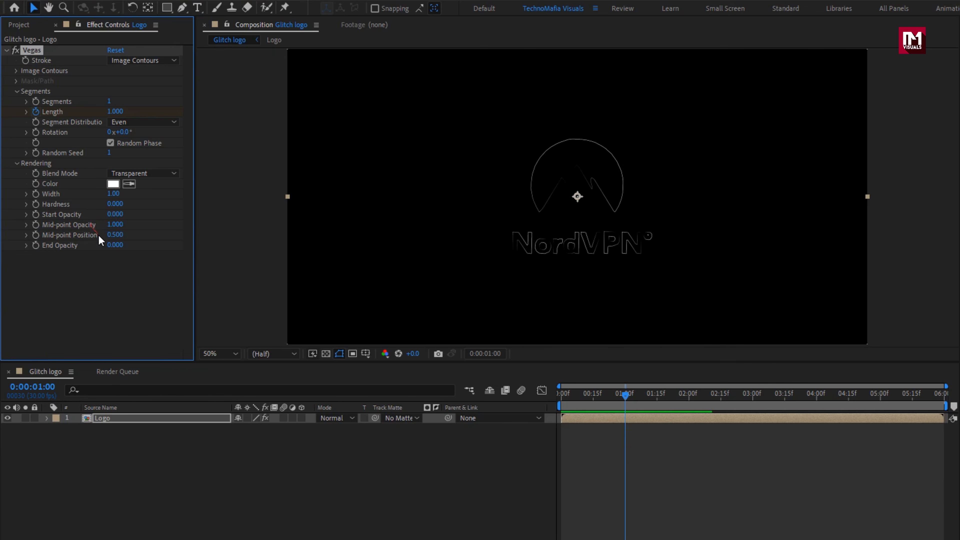
{"action": "type", "text": "1"}
{"action": "key", "text": "Return"}
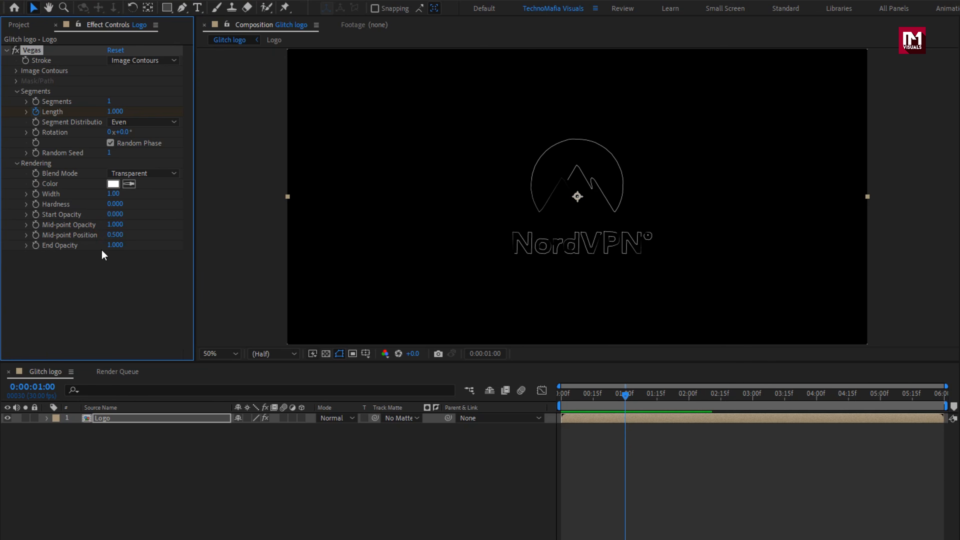
- Make the Logo layer 3D and set its Z position to 800
{"action": "left_click", "coordinate": [573, 403]}
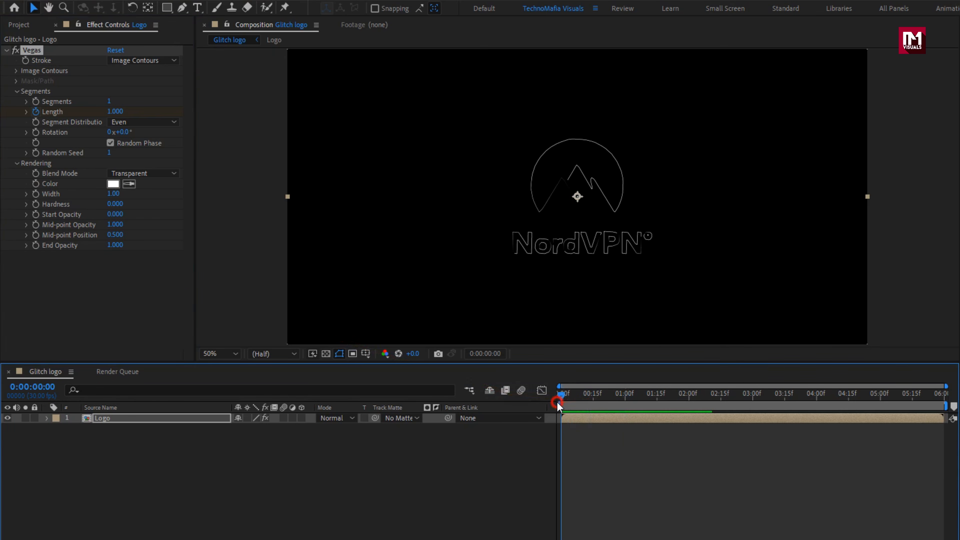
{"action": "mouse_move", "coordinate": [557, 402]}
{"action": "left_mouse_down"}
{"action": "mouse_move", "coordinate": [750, 390]}
{"action": "mouse_move", "coordinate": [660, 392]}
{"action": "mouse_move", "coordinate": [735, 382]}
{"action": "mouse_move", "coordinate": [692, 384]}
{"action": "left_mouse_up"}
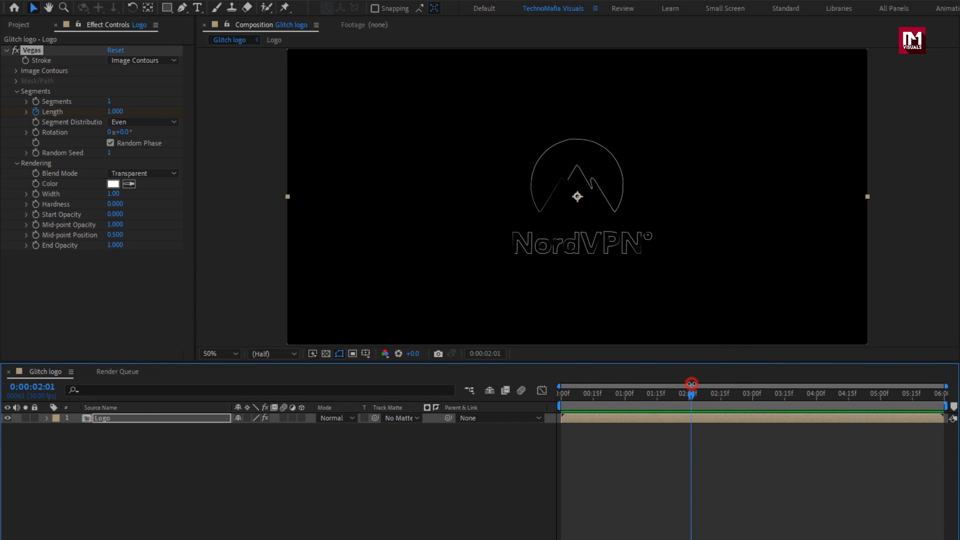
{"action": "left_click", "coordinate": [303, 418]}
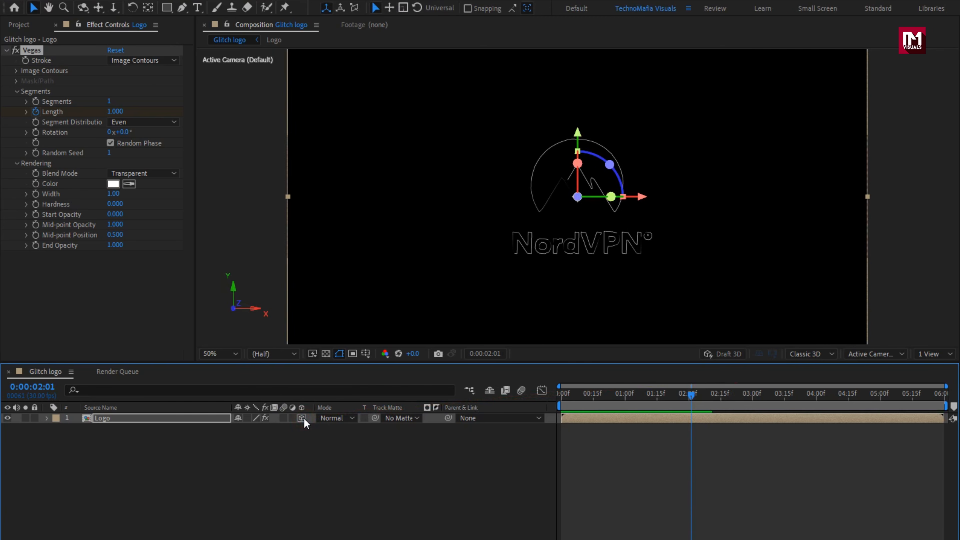
{"action": "key", "text": "p"}
{"action": "left_click", "coordinate": [203, 421]}
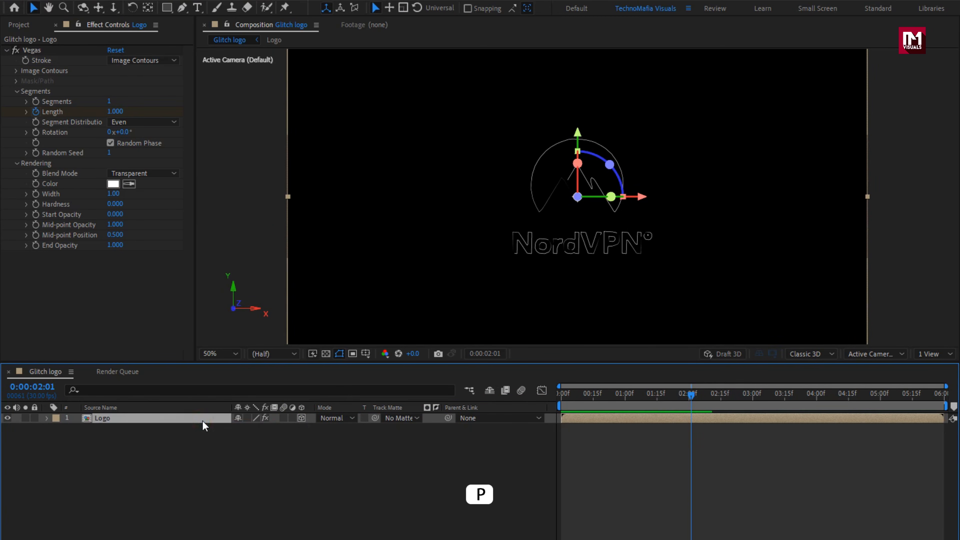
{"action": "key", "text": "p"}
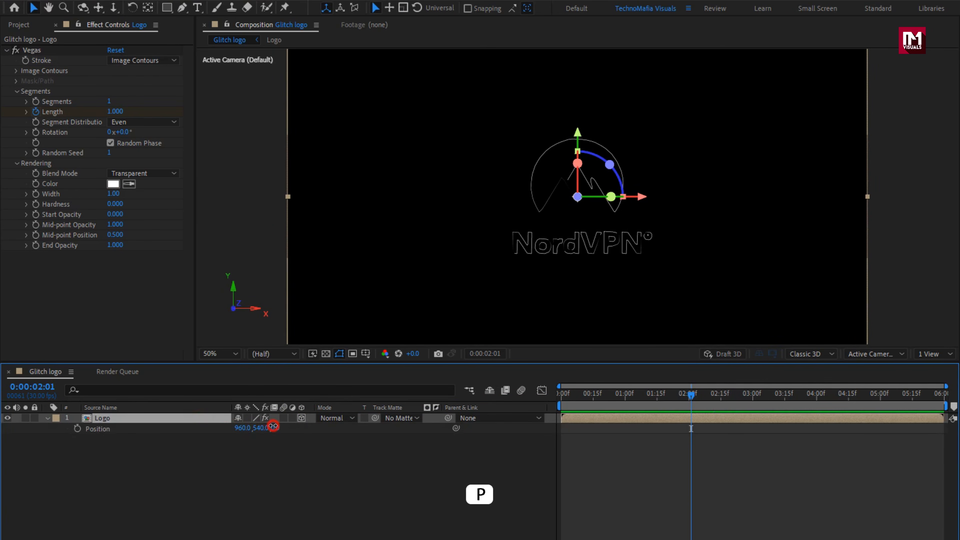
{"action": "type", "text": "800"}
{"action": "key", "text": "Return"}
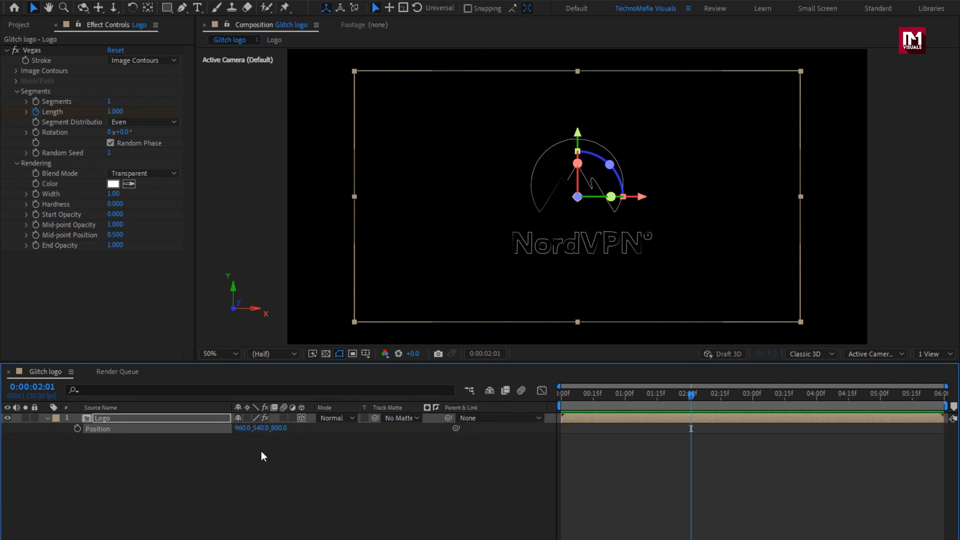
- Scale the Logo layer uniformly to 170%
{"action": "key", "text": "s"}
{"action": "left_click", "coordinate": [176, 417]}
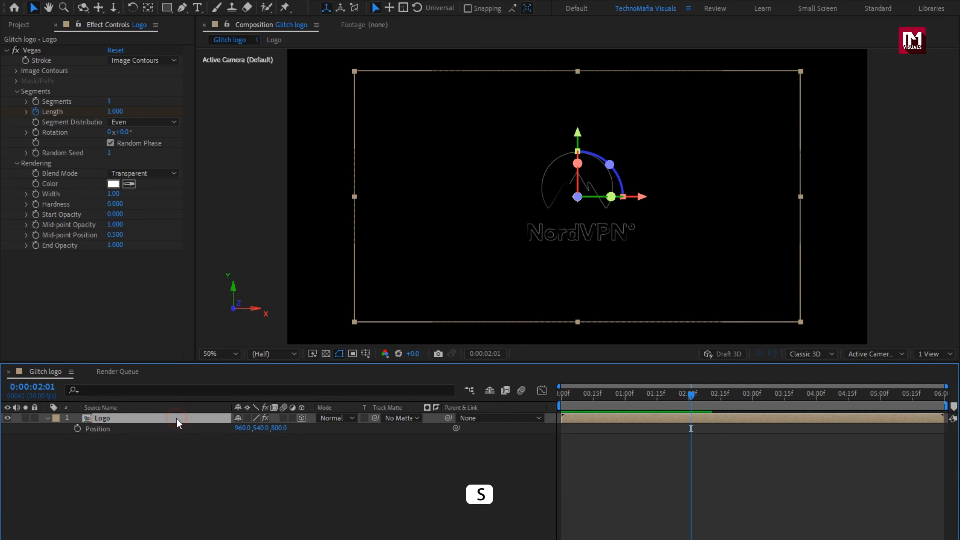
{"action": "key", "text": "s"}
{"action": "left_click", "coordinate": [289, 428]}
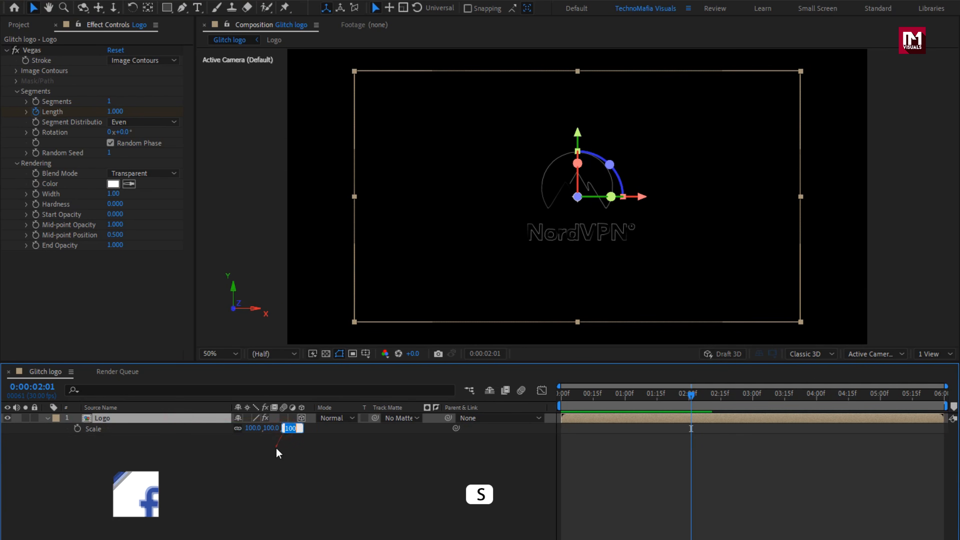
{"action": "type", "text": "170"}
{"action": "left_click", "coordinate": [276, 448]}
- Lower the Logo layer's opacity to 20%
{"action": "key", "text": "t"}
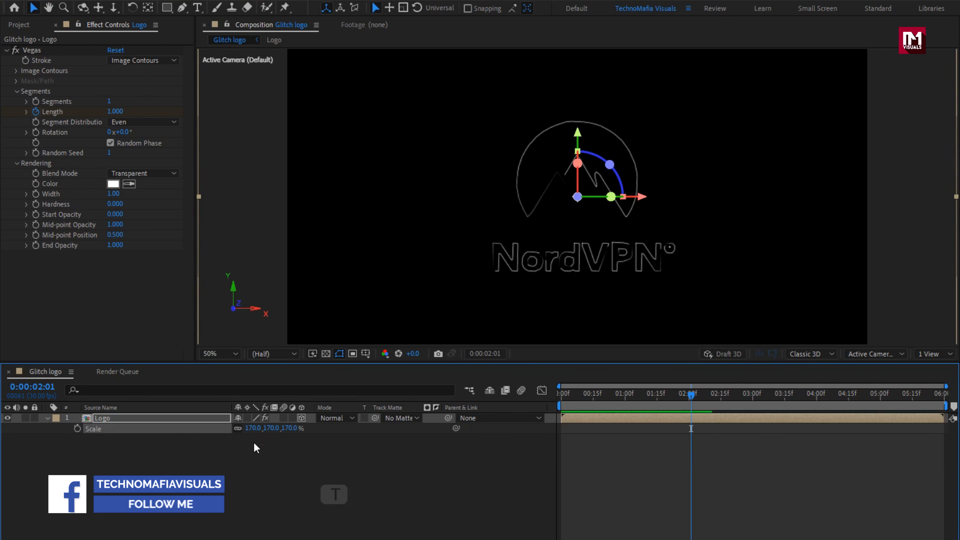
{"action": "left_click", "coordinate": [184, 419]}
{"action": "key", "text": "t"}
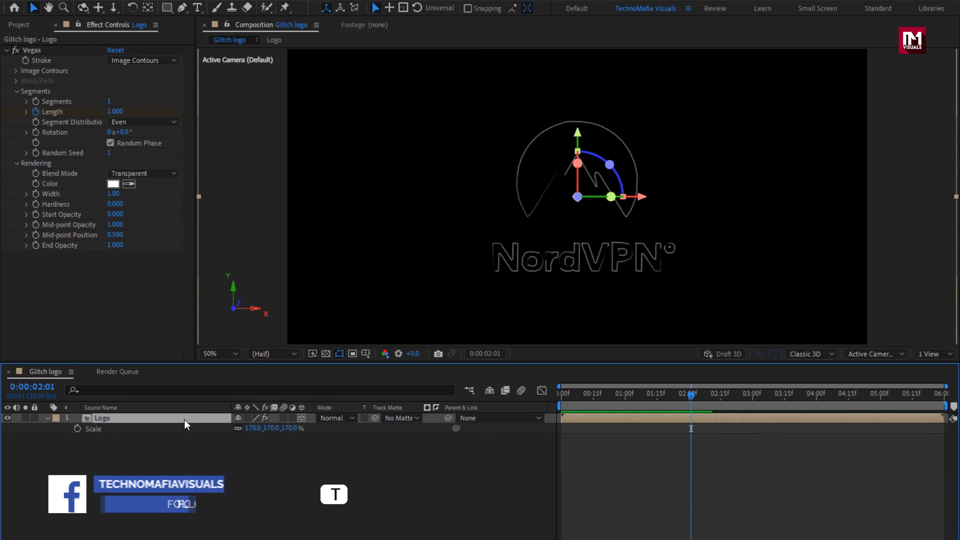
{"action": "left_click", "coordinate": [238, 428]}
{"action": "type", "text": "20"}
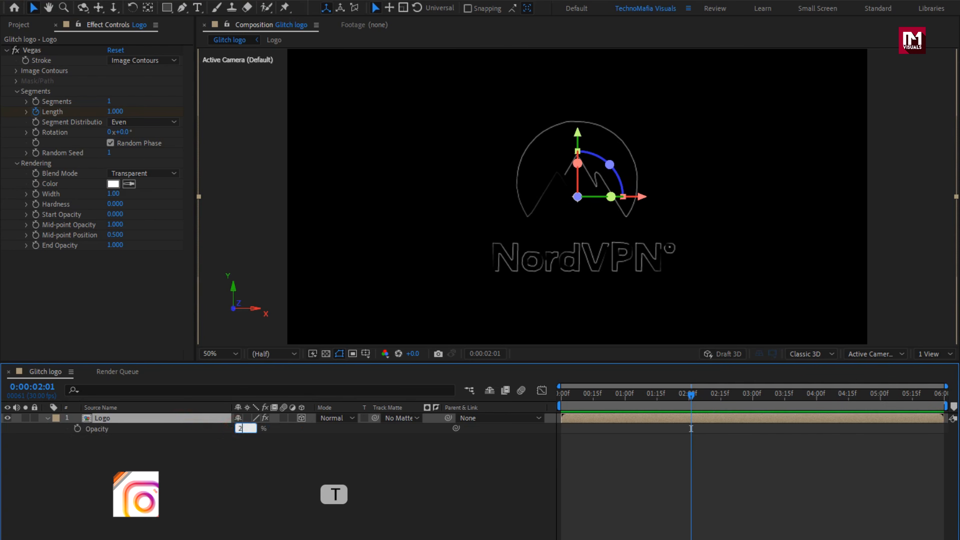
{"action": "key", "text": "Return"}
- Trim the end of the Logo layer to 0:00:02:20 and scrub through the outline animation
{"action": "left_click_drag", "start_coordinate": [563, 393], "coordinate": [731, 397]}
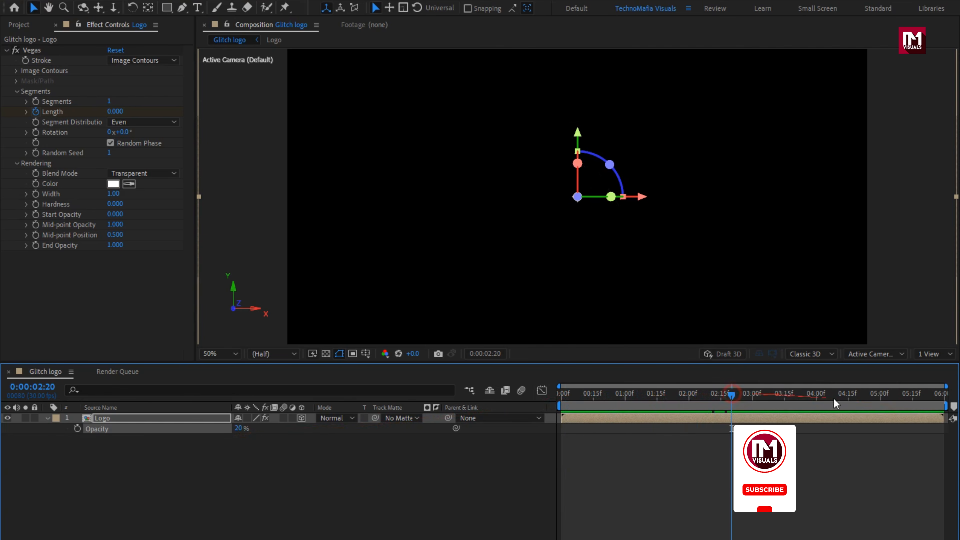
{"action": "left_click_drag", "start_coordinate": [942, 419], "coordinate": [733, 425]}
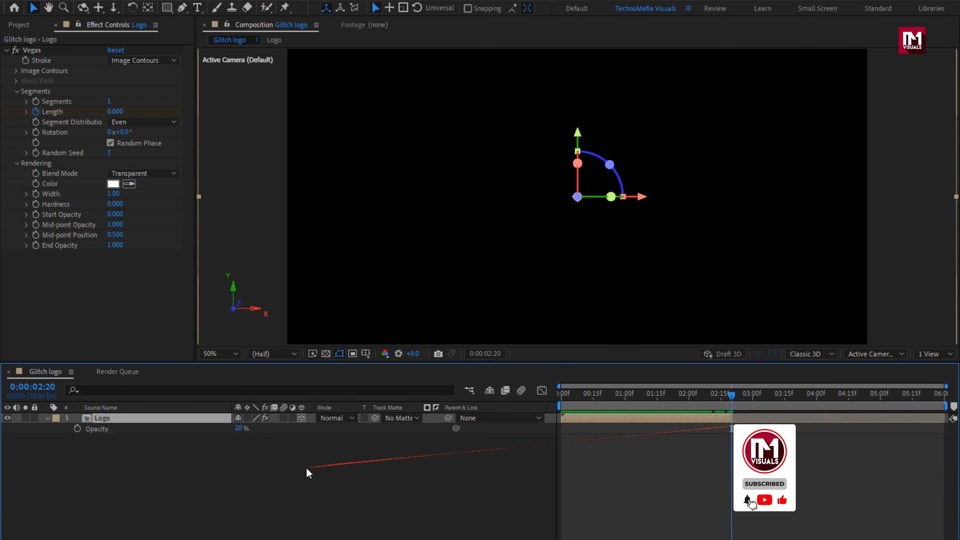
{"action": "left_click", "coordinate": [570, 395]}
{"action": "left_click_drag", "start_coordinate": [603, 395], "coordinate": [638, 395]}
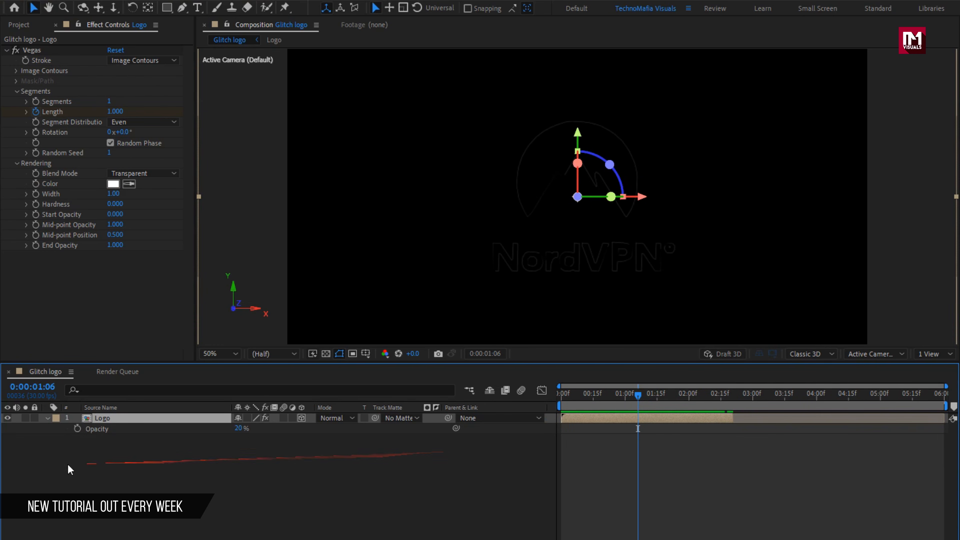
- Duplicate the Logo layer and set the copy's Z position to -800
{"action": "left_click", "coordinate": [54, 419]}
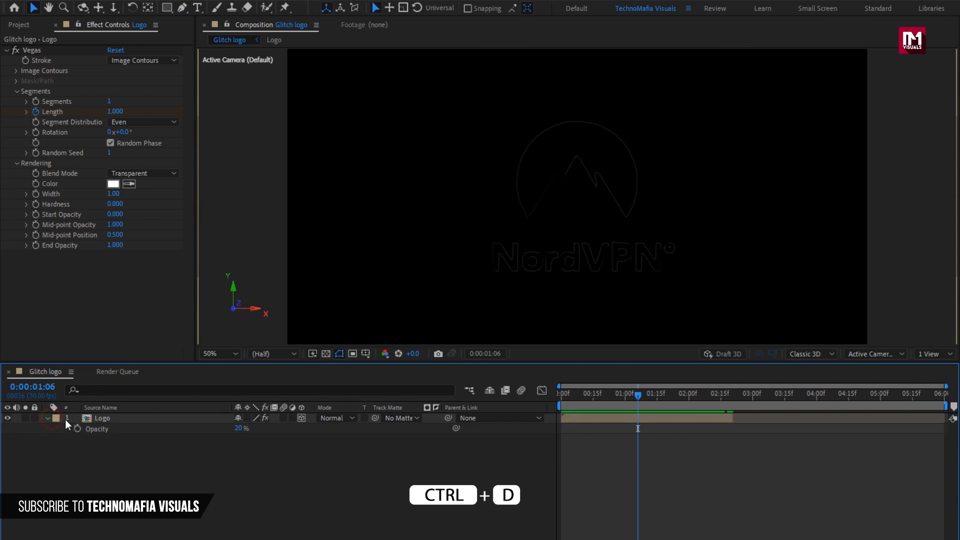
{"action": "left_click", "coordinate": [47, 419]}
{"action": "left_click", "coordinate": [93, 421]}
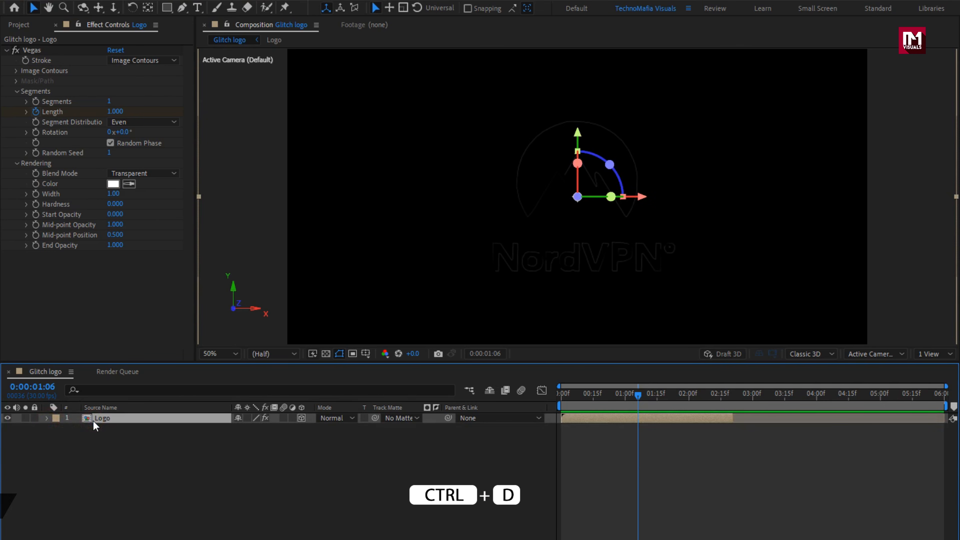
{"action": "key", "text": "ctrl+d"}
{"action": "key", "text": "p"}
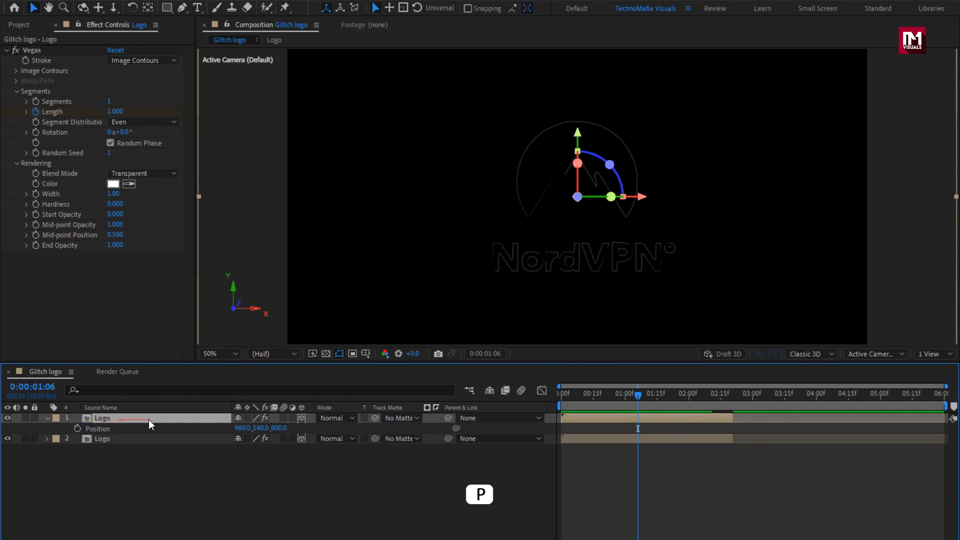
{"action": "type", "text": "-800"}
{"action": "key", "text": "Return"}
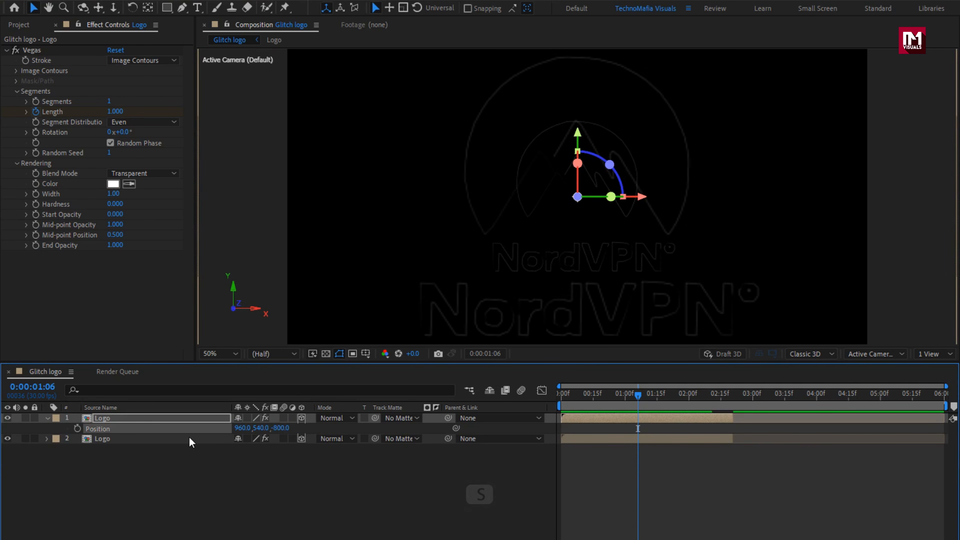
- Scale the duplicated Logo layer uniformly to 350%
{"action": "left_click", "coordinate": [181, 421]}
{"action": "key", "text": "s"}
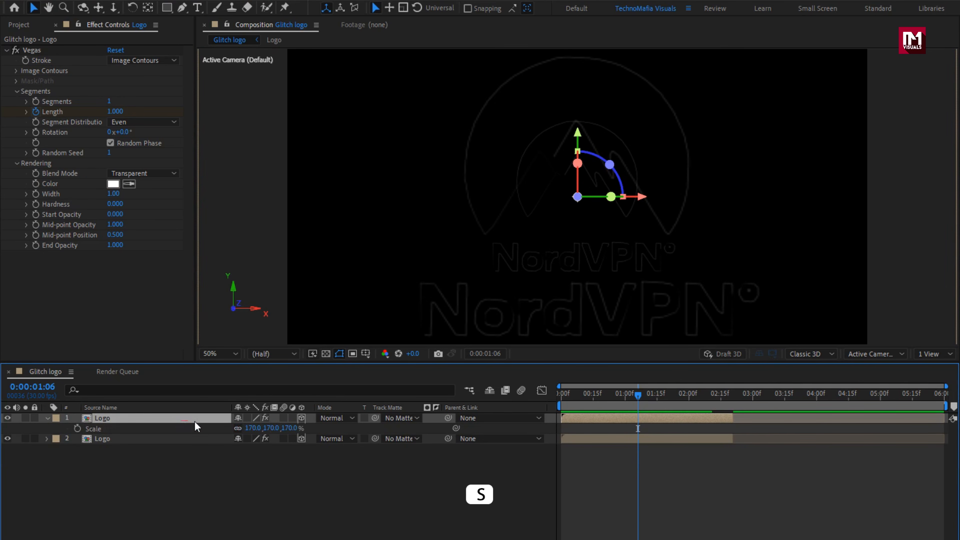
{"action": "type", "text": "350"}
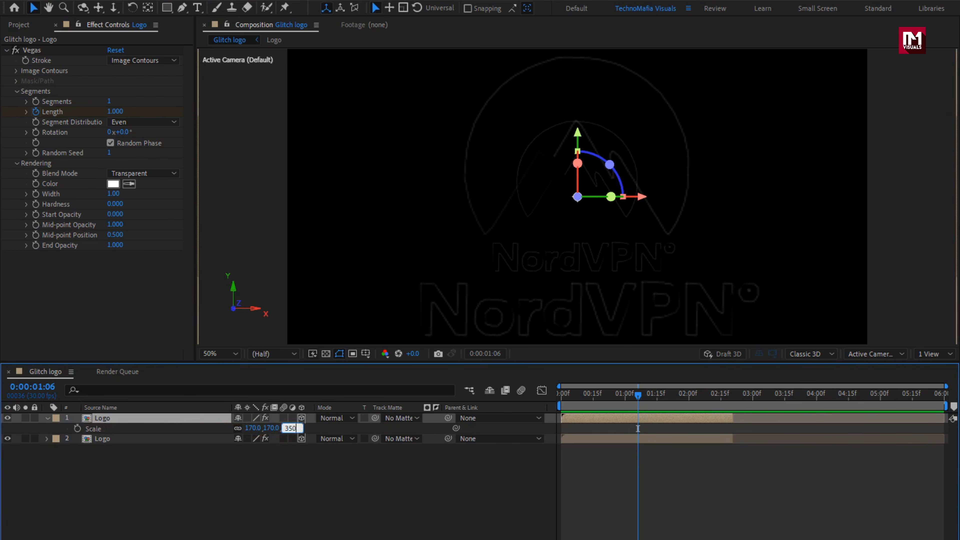
{"action": "key", "text": "Return"}
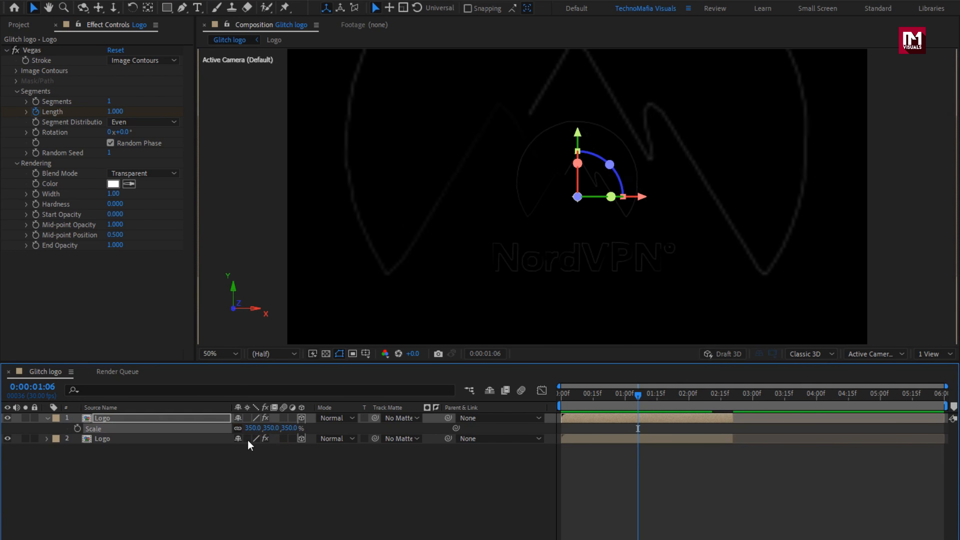
- Trim the end of the enlarged Logo copy to 0:00:00:20
{"action": "key", "text": "alt+bracketright"}
{"action": "mouse_move", "coordinate": [639, 393]}
{"action": "left_mouse_down"}
{"action": "mouse_move", "coordinate": [707, 399]}
{"action": "mouse_move", "coordinate": [588, 396]}
{"action": "mouse_move", "coordinate": [605, 403]}
{"action": "left_mouse_up"}
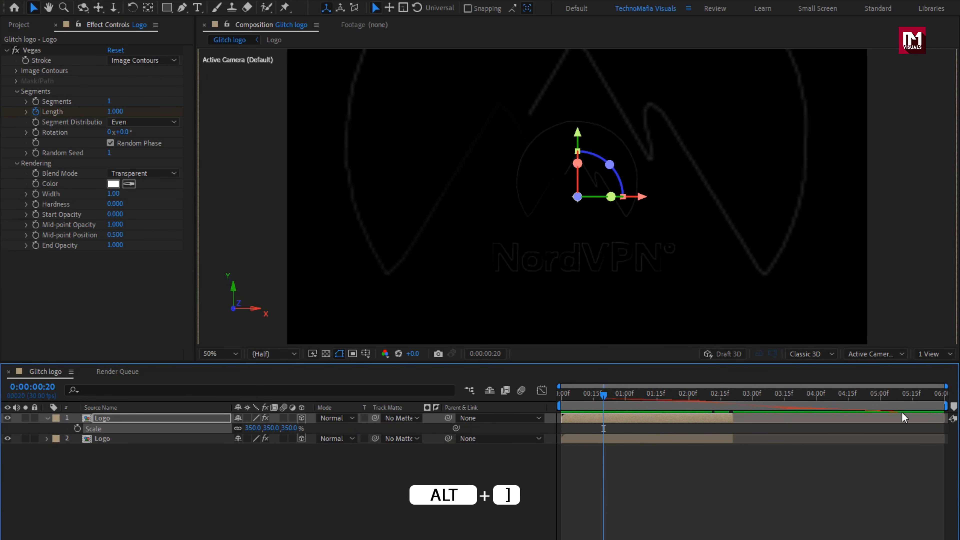
{"action": "mouse_move", "coordinate": [752, 420]}
{"action": "left_mouse_down"}
{"action": "mouse_move", "coordinate": [567, 425]}
{"action": "mouse_move", "coordinate": [606, 423]}
{"action": "left_mouse_up"}
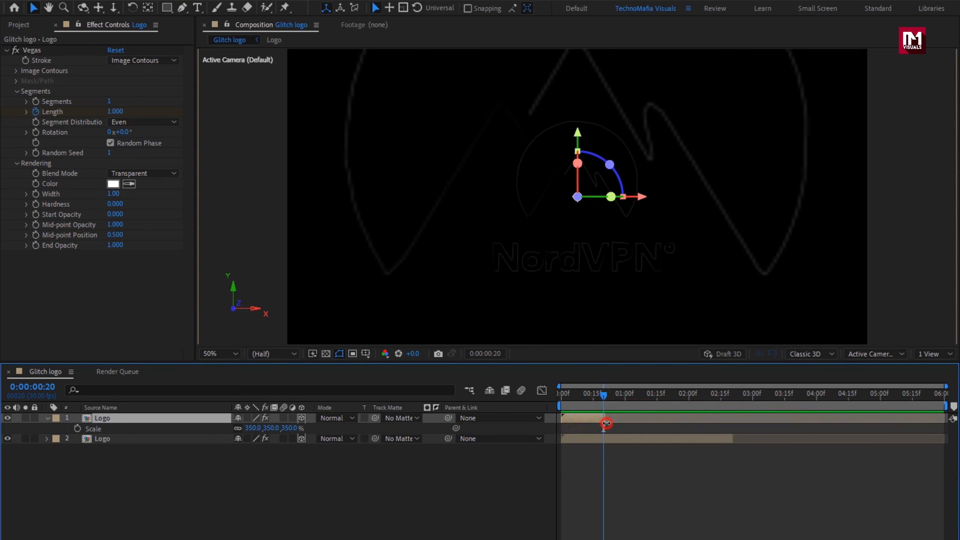
- Duplicate the shortened Logo layer and set the new copy's Z position to -700
{"action": "left_click", "coordinate": [145, 418]}
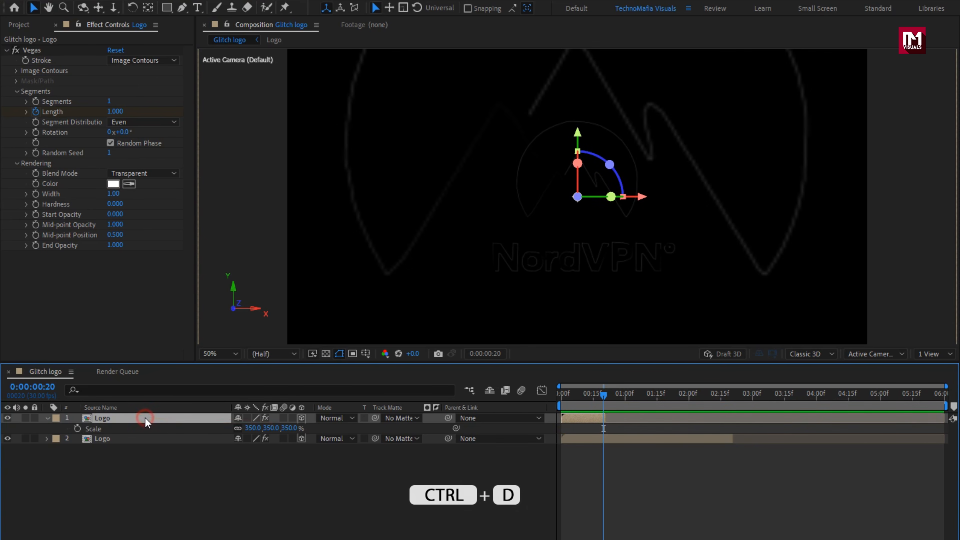
{"action": "key", "text": "ctrl+d"}
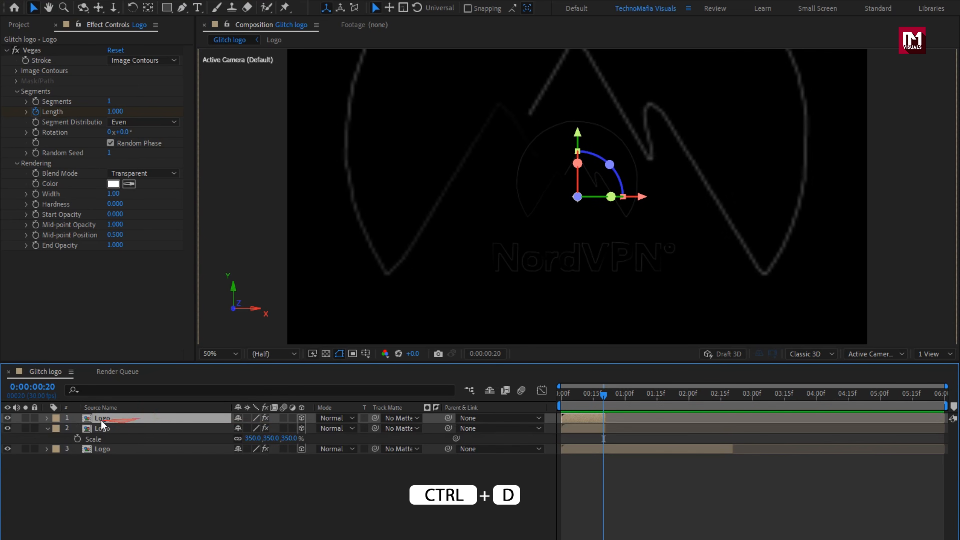
{"action": "left_click", "coordinate": [47, 428]}
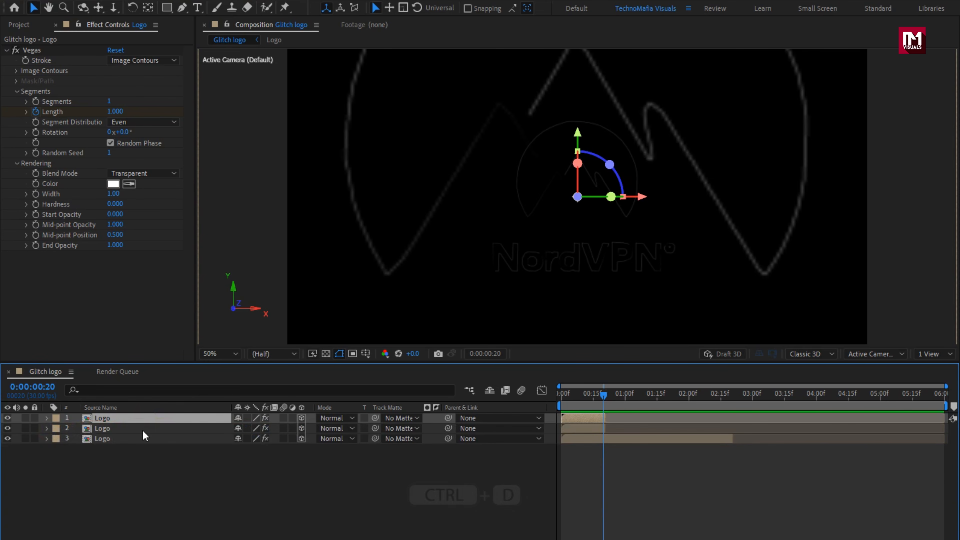
{"action": "key", "text": "p"}
{"action": "left_click", "coordinate": [280, 428]}
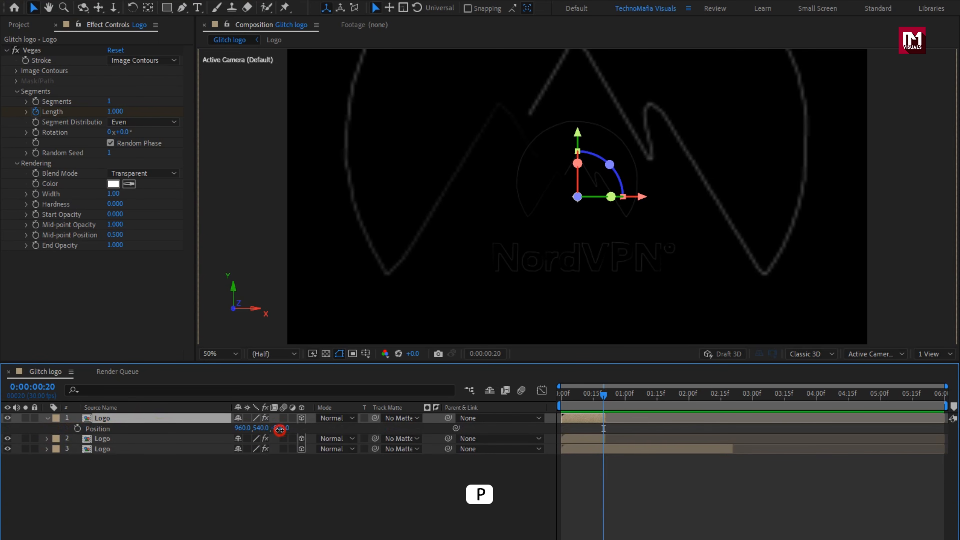
{"action": "type", "text": "-700"}
{"action": "key", "text": "Return"}
- Retime the newest Logo copy so it spans 0:00:01:00 to 0:00:02:20
{"action": "left_click", "coordinate": [209, 419]}
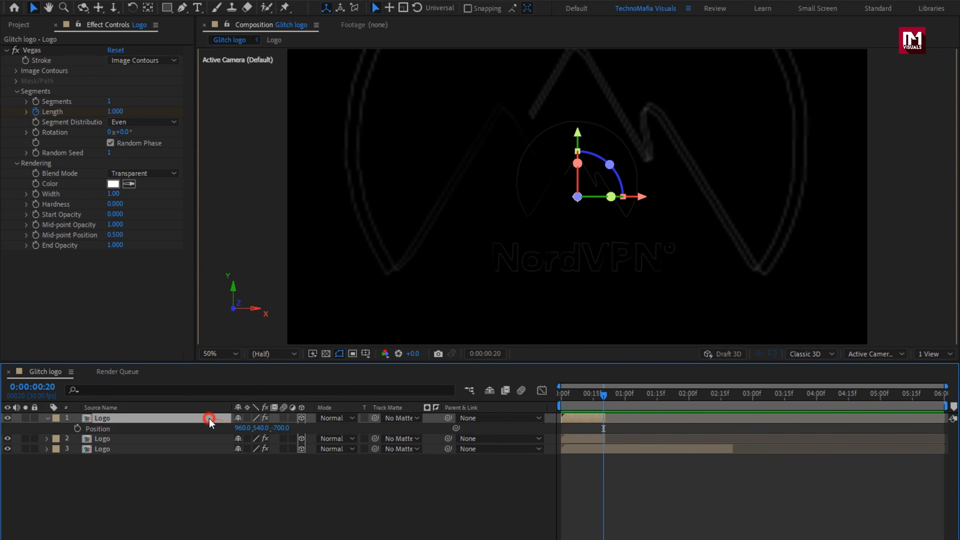
{"action": "left_click_drag", "start_coordinate": [456, 427], "coordinate": [786, 418]}
{"action": "left_click", "coordinate": [626, 397]}
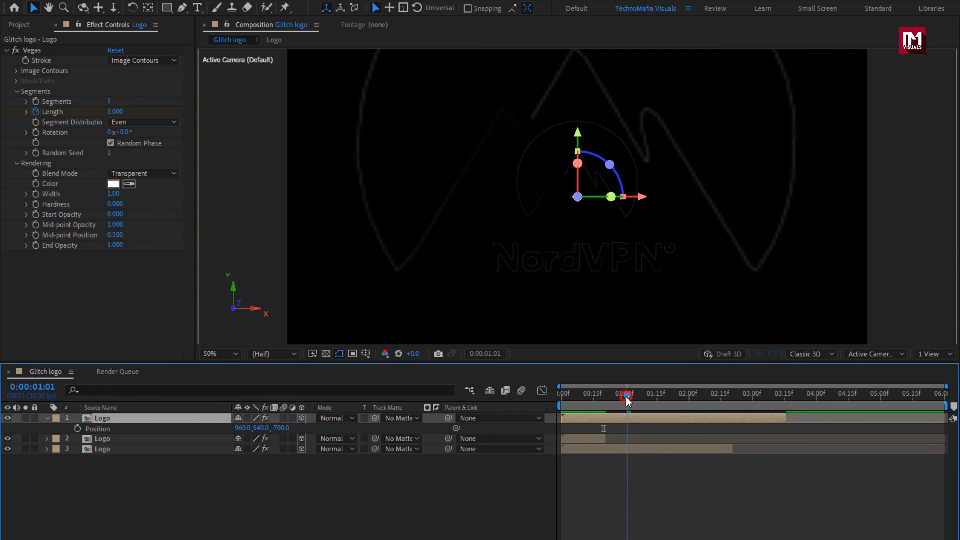
{"action": "left_click_drag", "start_coordinate": [626, 400], "coordinate": [626, 398]}
{"action": "left_click_drag", "start_coordinate": [564, 417], "coordinate": [625, 411]}
{"action": "left_click_drag", "start_coordinate": [701, 397], "coordinate": [731, 397]}
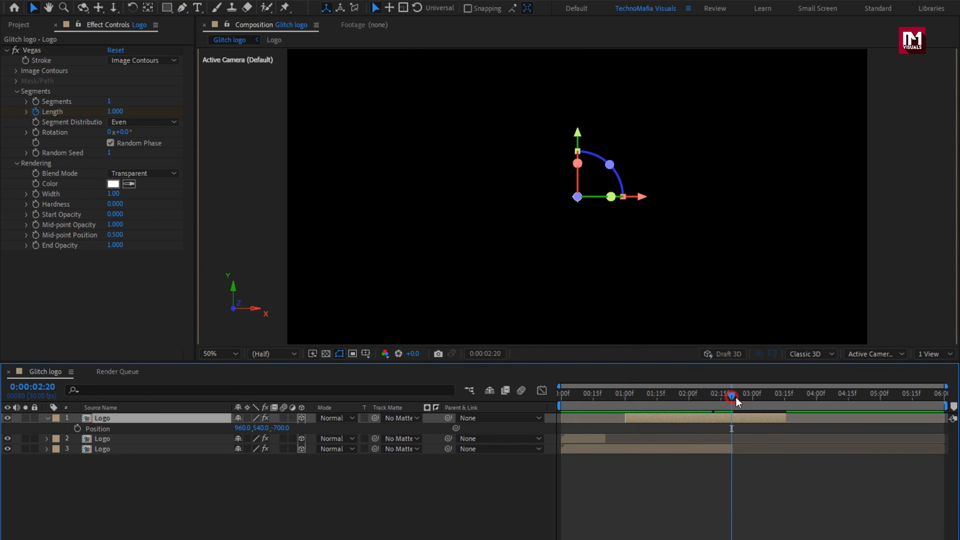
{"action": "left_click_drag", "start_coordinate": [787, 417], "coordinate": [690, 400]}
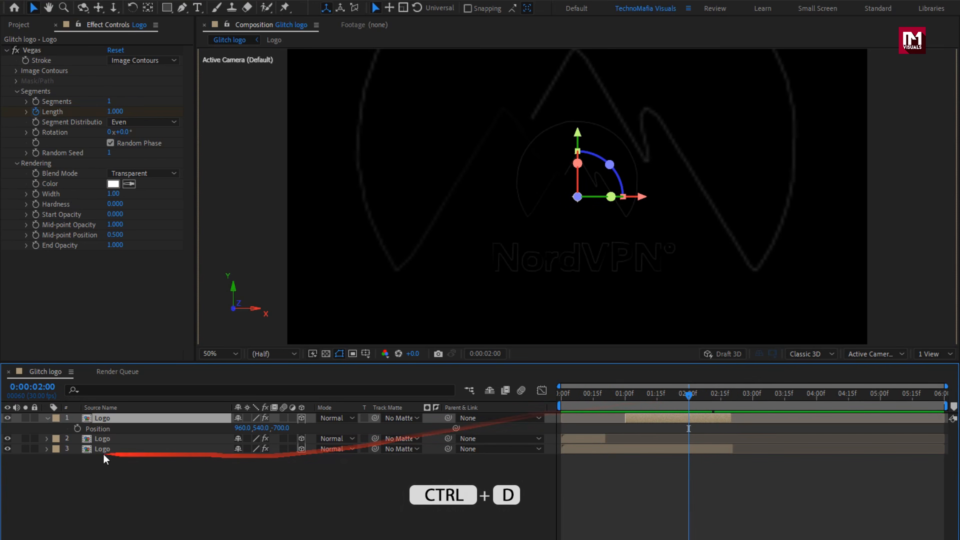
- Duplicate the topmost Logo layer and set the copy's Y rotation to -50°
{"action": "left_click", "coordinate": [48, 418]}
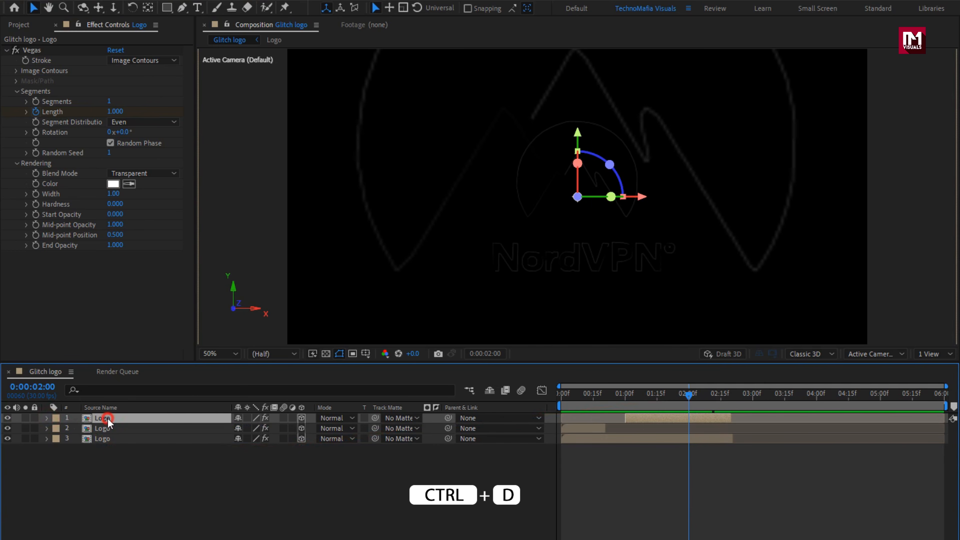
{"action": "key", "text": "ctrl+d"}
{"action": "key", "text": "r"}
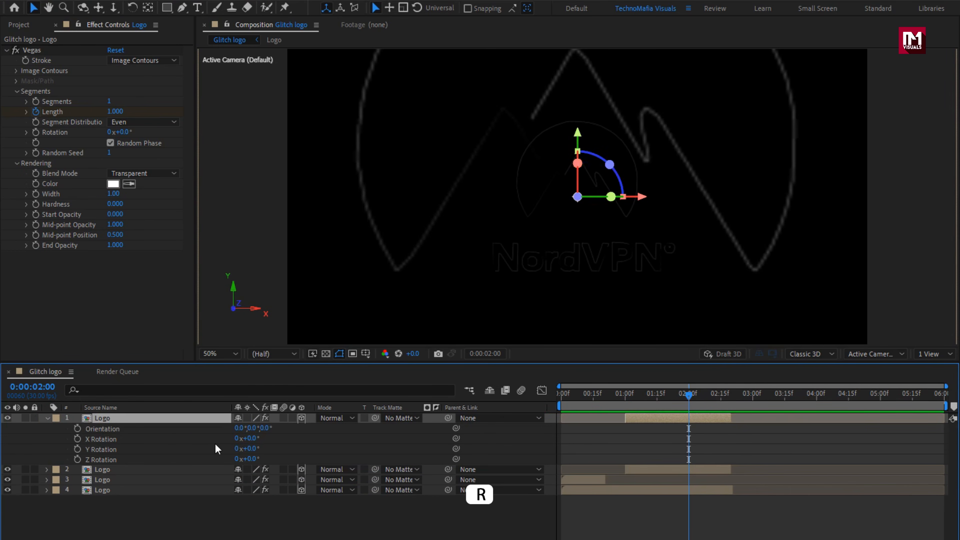
{"action": "left_click", "coordinate": [249, 449]}
{"action": "type", "text": "-50"}
{"action": "key", "text": "Return"}
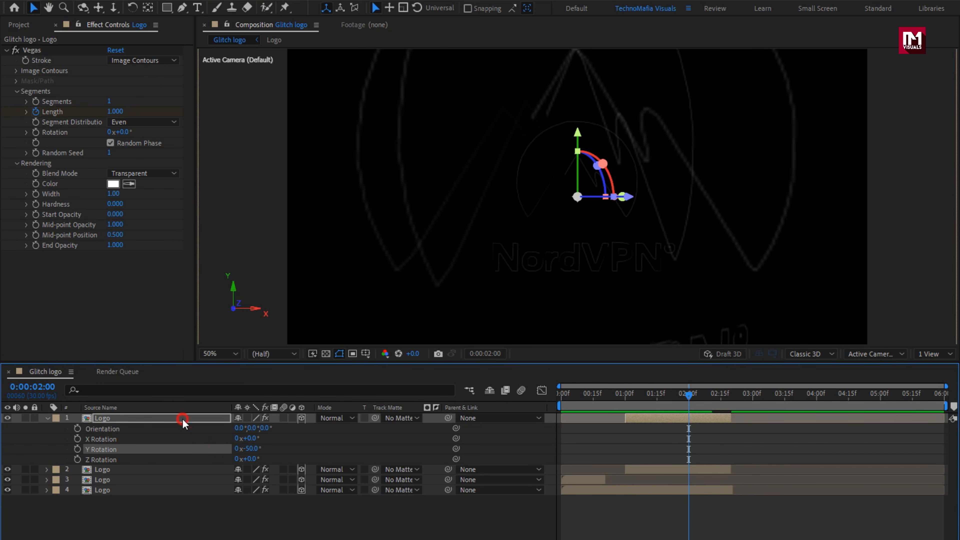
- Set the Z position of the topmost Logo copy to -1800
{"action": "left_click", "coordinate": [182, 418]}
{"action": "key", "text": "p"}
{"action": "left_click", "coordinate": [280, 428]}
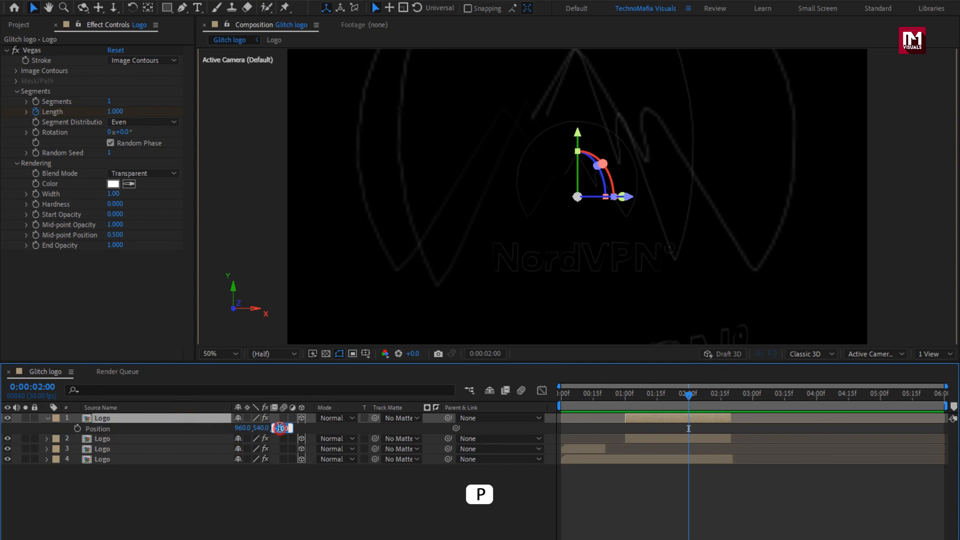
{"action": "type", "text": "-18"}
{"action": "left_click", "coordinate": [213, 430]}
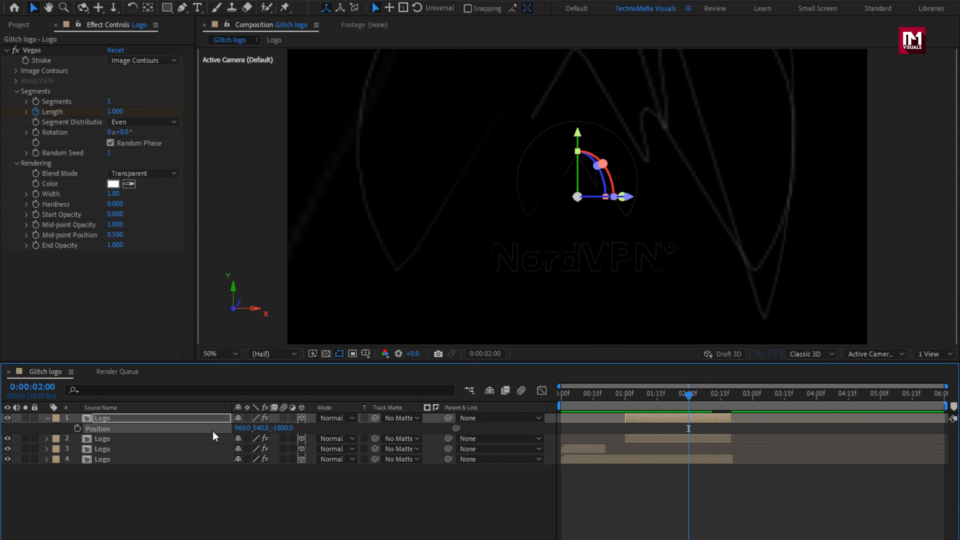
- Set the topmost Logo copy's opacity to 40% and its scale to 370%
{"action": "left_click", "coordinate": [208, 419]}
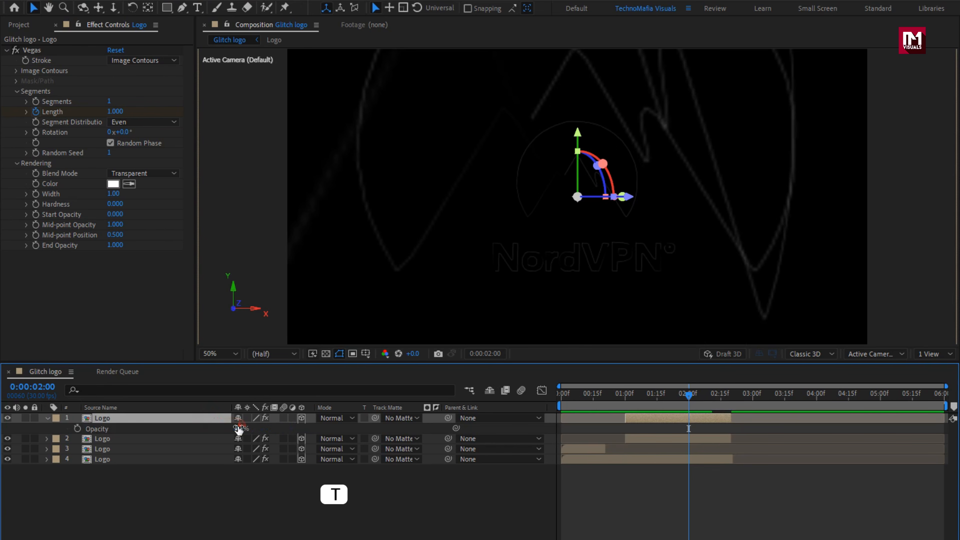
{"action": "left_click", "coordinate": [239, 428]}
{"action": "left_click", "coordinate": [213, 428]}
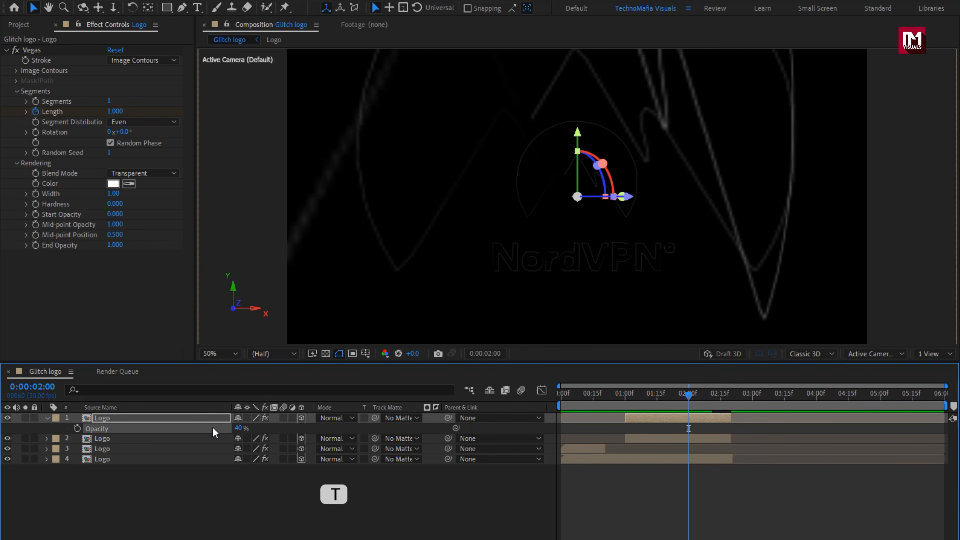
{"action": "left_click", "coordinate": [198, 416]}
{"action": "key", "text": "s"}
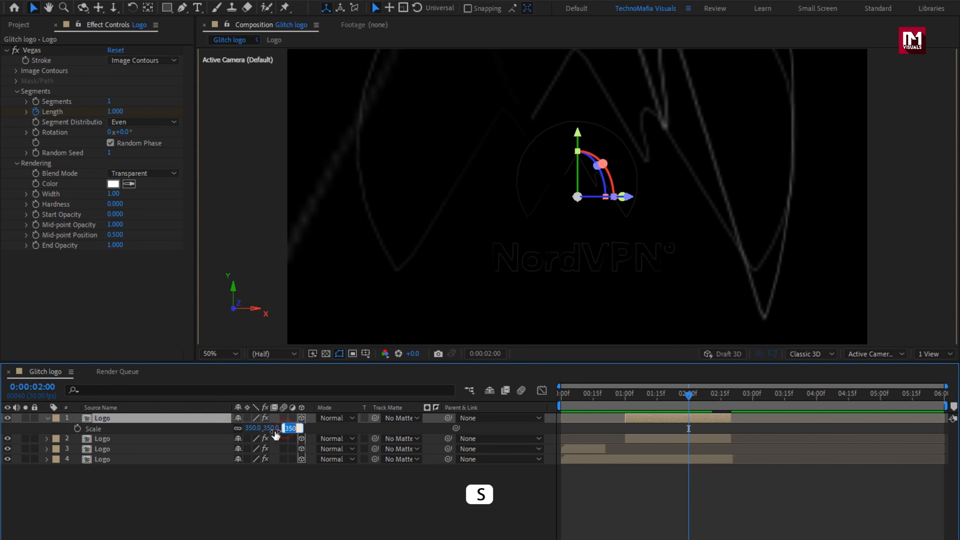
{"action": "type", "text": "370"}
{"action": "key", "text": "Return"}
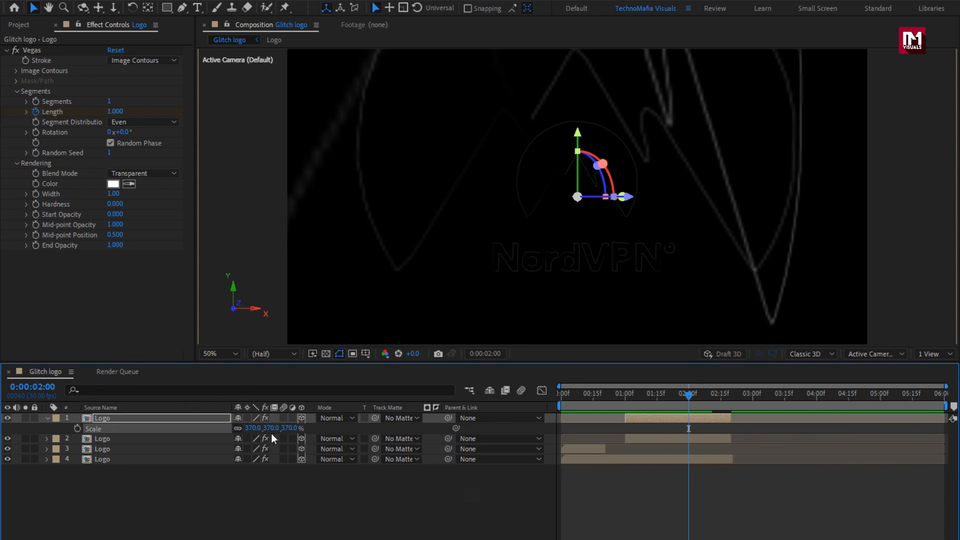
{"action": "left_click_drag", "start_coordinate": [563, 395], "coordinate": [679, 398]}
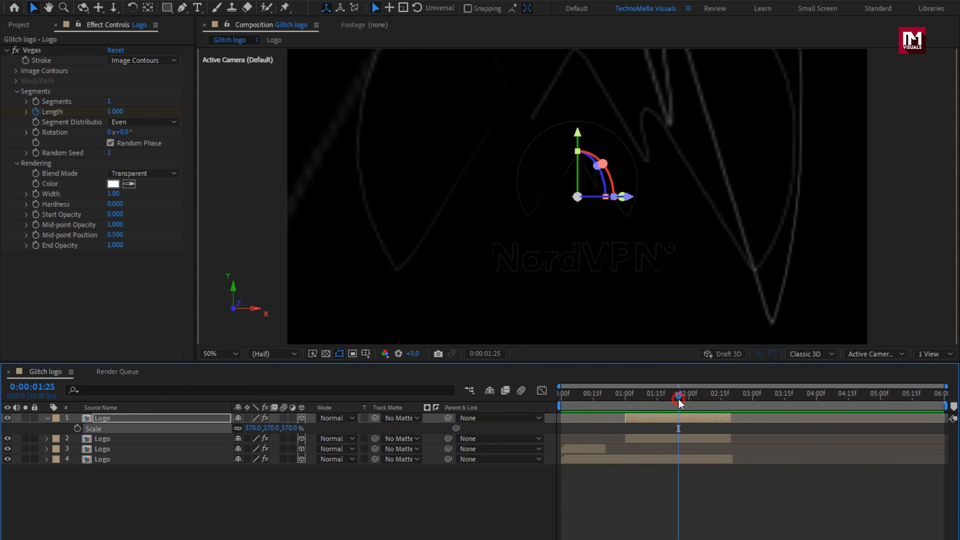
{"action": "left_click", "coordinate": [47, 418]}
- Add the Logo composition above the existing layers, with Glitch Block.mov placed on top of it and hidden
{"action": "left_click", "coordinate": [18, 25]}
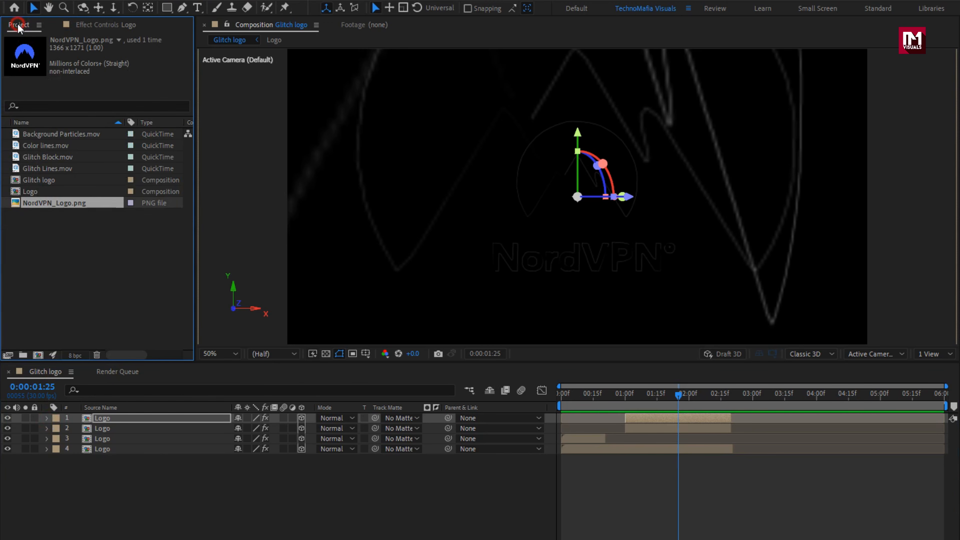
{"action": "left_click_drag", "start_coordinate": [43, 194], "coordinate": [144, 416]}
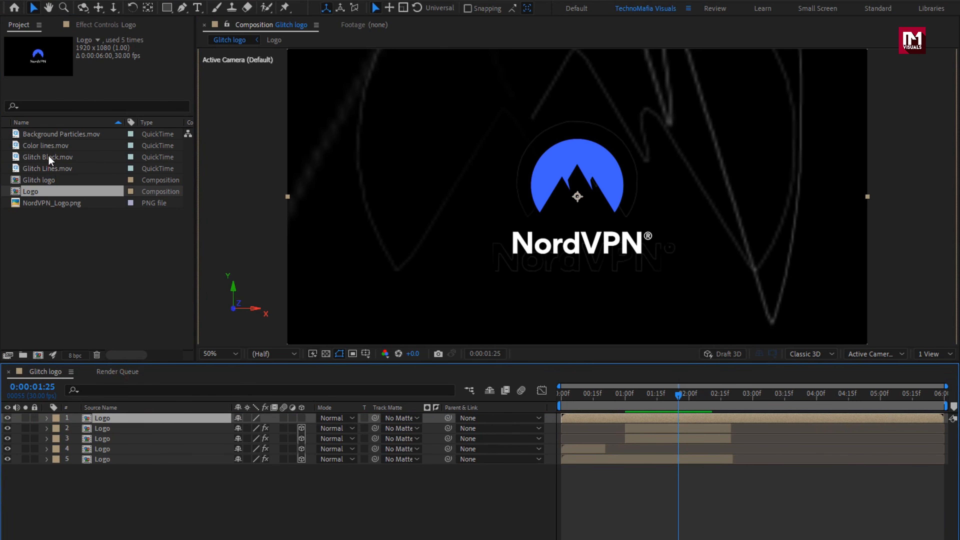
{"action": "left_click_drag", "start_coordinate": [48, 155], "coordinate": [142, 414]}
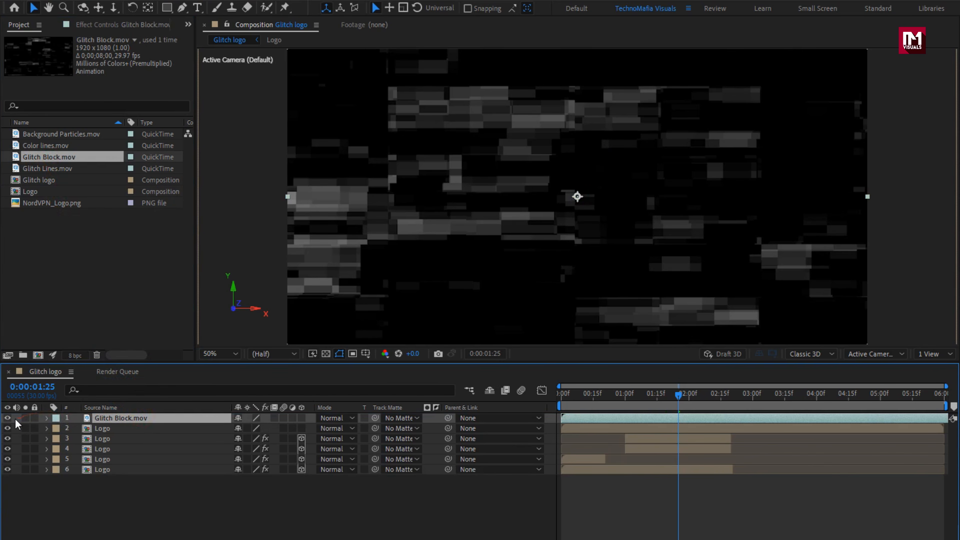
{"action": "left_click", "coordinate": [7, 417]}
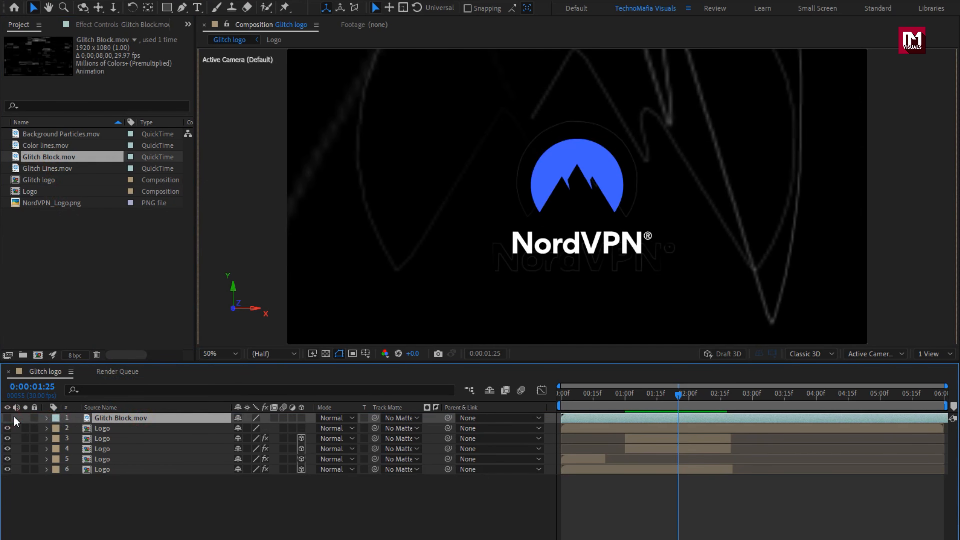
- Apply the CC Image Wipe effect to the new full-length Logo layer beneath Glitch Block.mov
{"action": "left_click", "coordinate": [104, 432]}
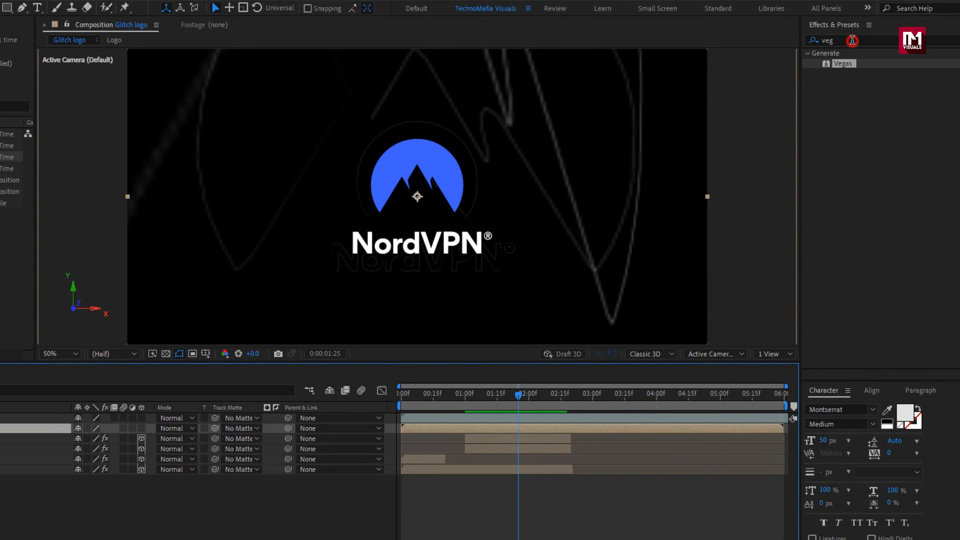
{"action": "left_click", "coordinate": [852, 40]}
{"action": "key", "text": "BackSpace"}
{"action": "key", "text": "BackSpace"}
{"action": "key", "text": "BackSpace"}
{"action": "type", "text": "cc im"}
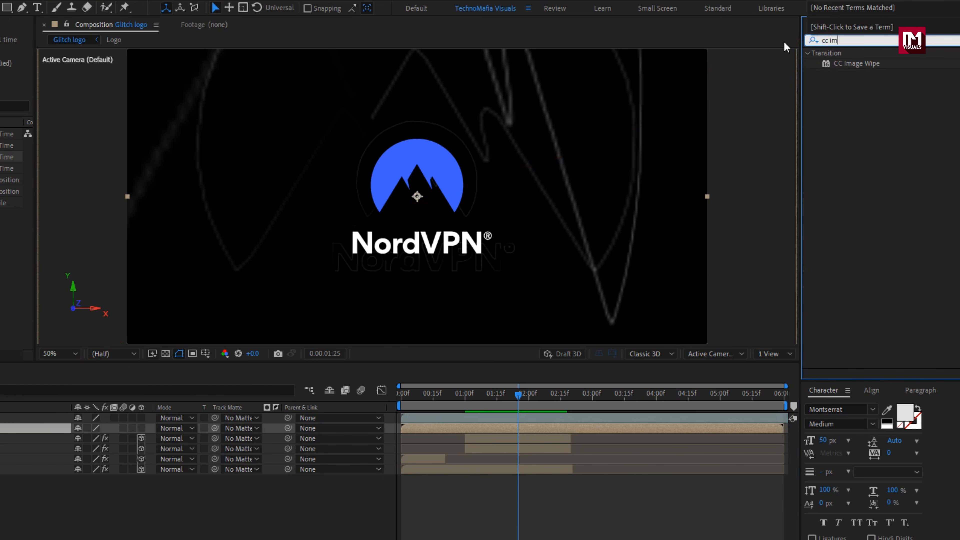
{"action": "double_click", "coordinate": [844, 63]}
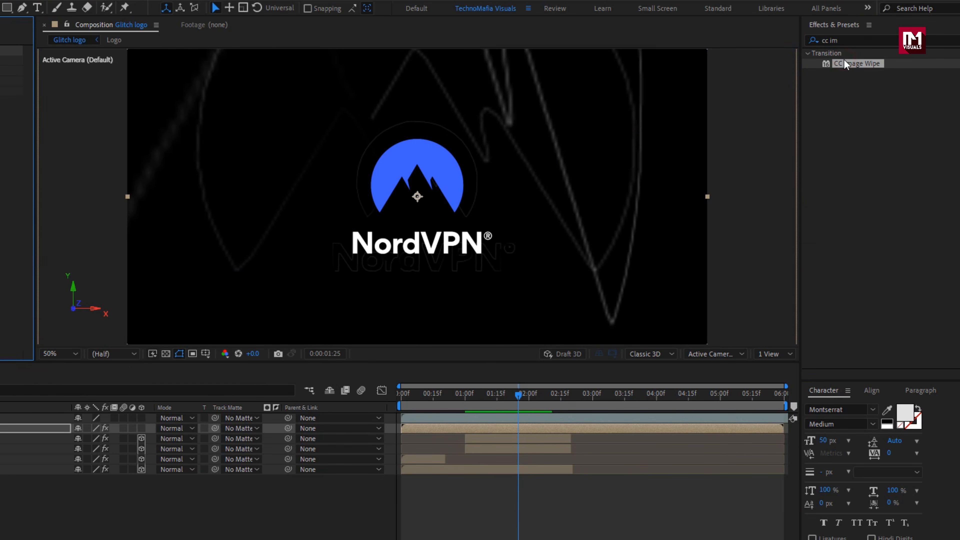
- Use Glitch Block.mov as the CC Image Wipe gradient layer, with Red as the gradient property
{"action": "left_click", "coordinate": [17, 93]}
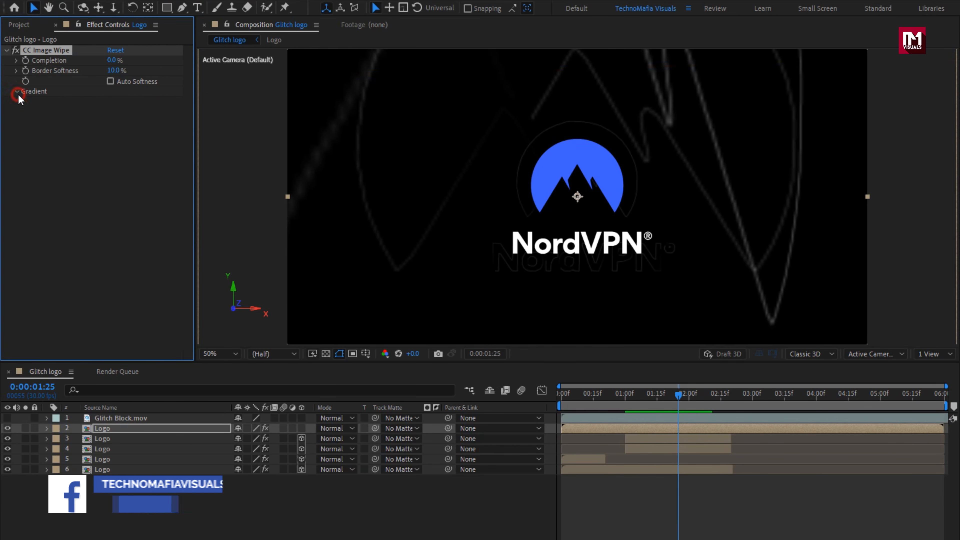
{"action": "left_click", "coordinate": [125, 101]}
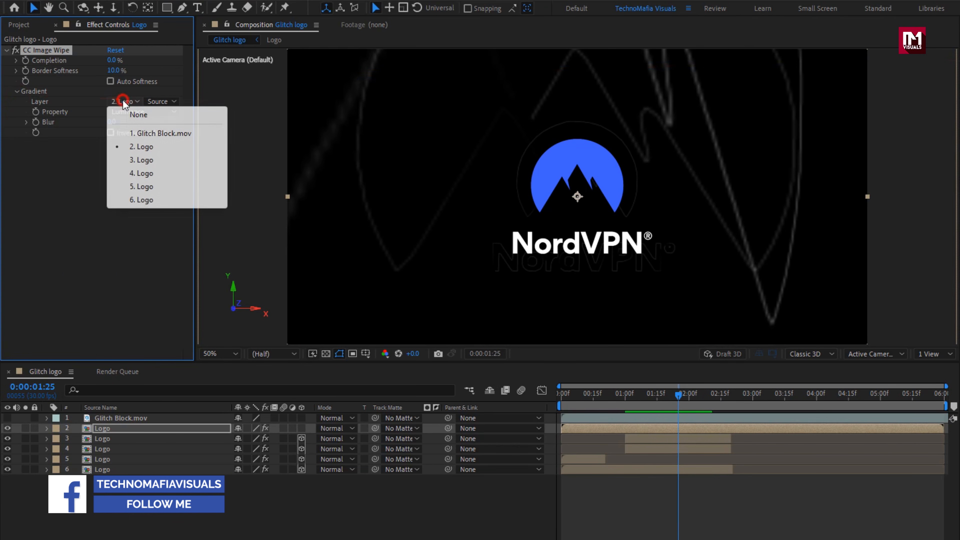
{"action": "left_click", "coordinate": [154, 135]}
{"action": "left_click", "coordinate": [143, 111]}
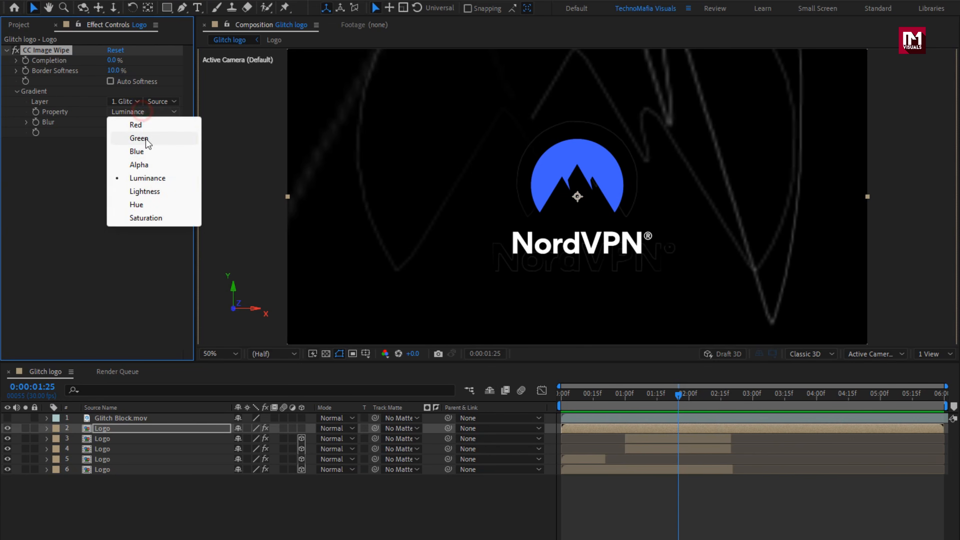
{"action": "left_click", "coordinate": [140, 126]}
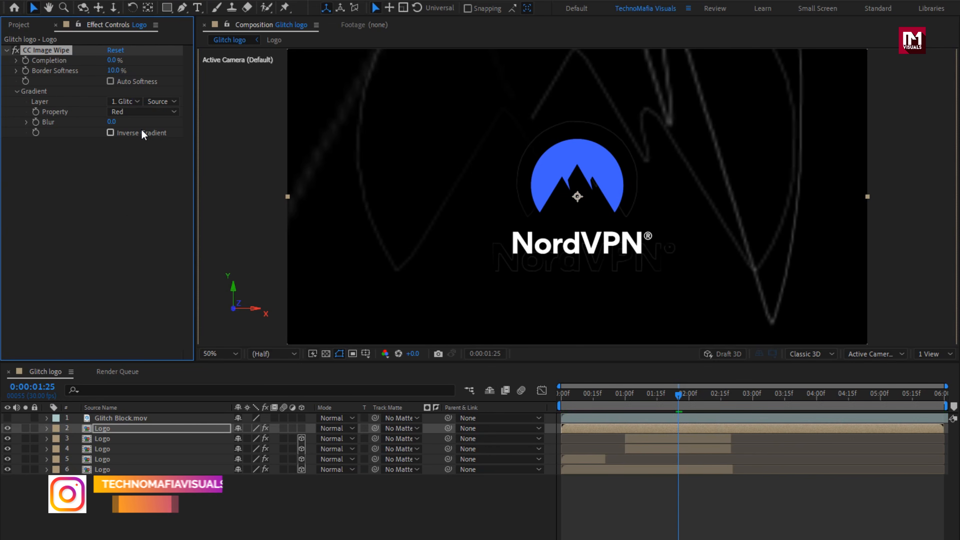
- Keyframe the CC Image Wipe Completion at 6% at 0:00:00:10
{"action": "left_click_drag", "start_coordinate": [564, 393], "coordinate": [583, 396]}
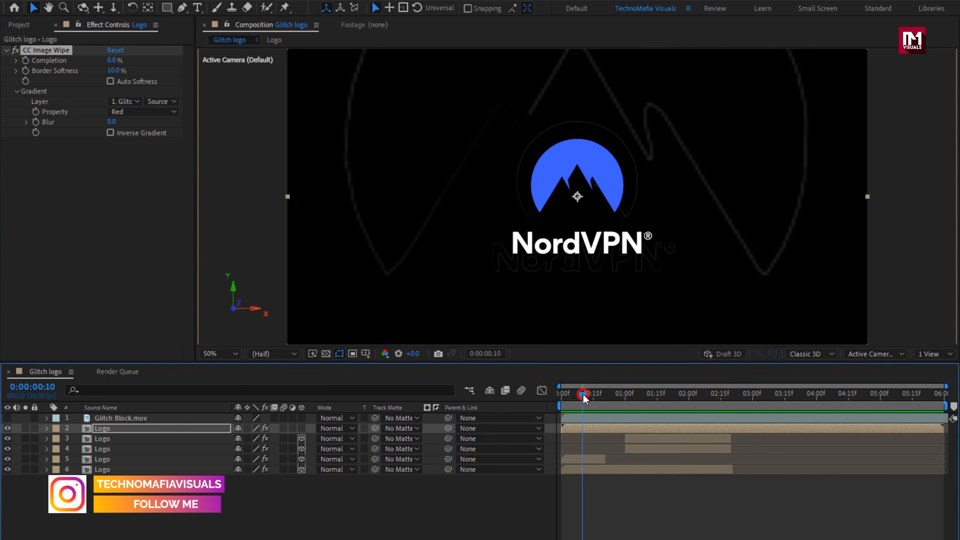
{"action": "left_click", "coordinate": [26, 60]}
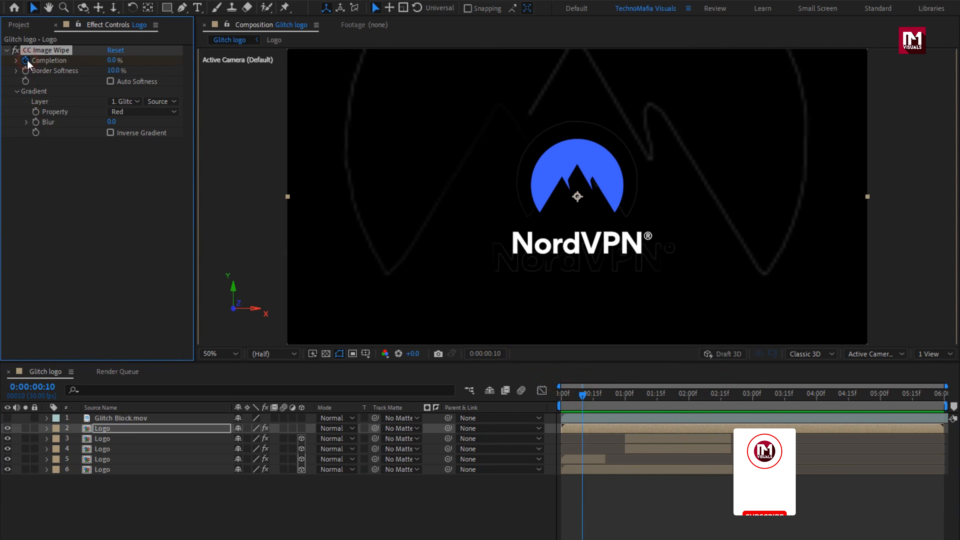
{"action": "left_click", "coordinate": [109, 61]}
{"action": "type", "text": "6"}
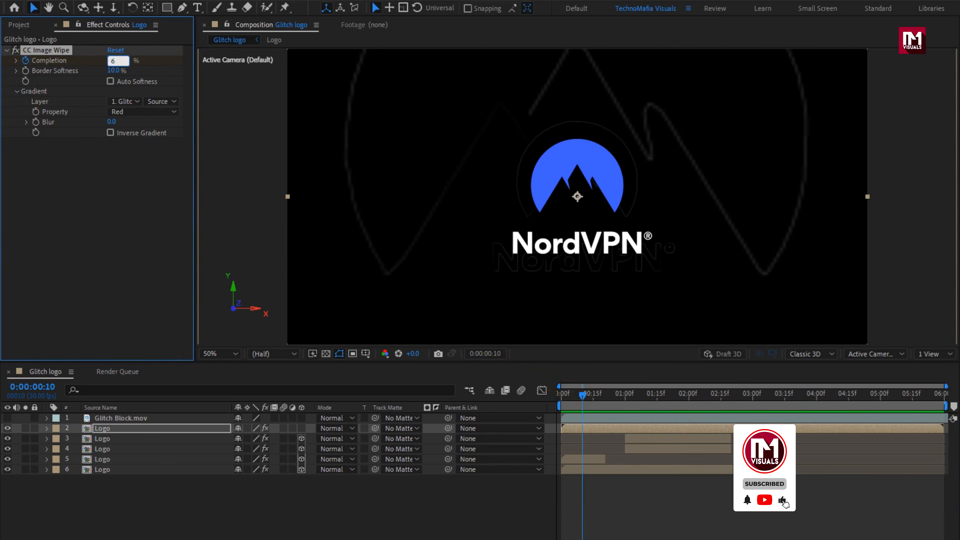
{"action": "key", "text": "Return"}
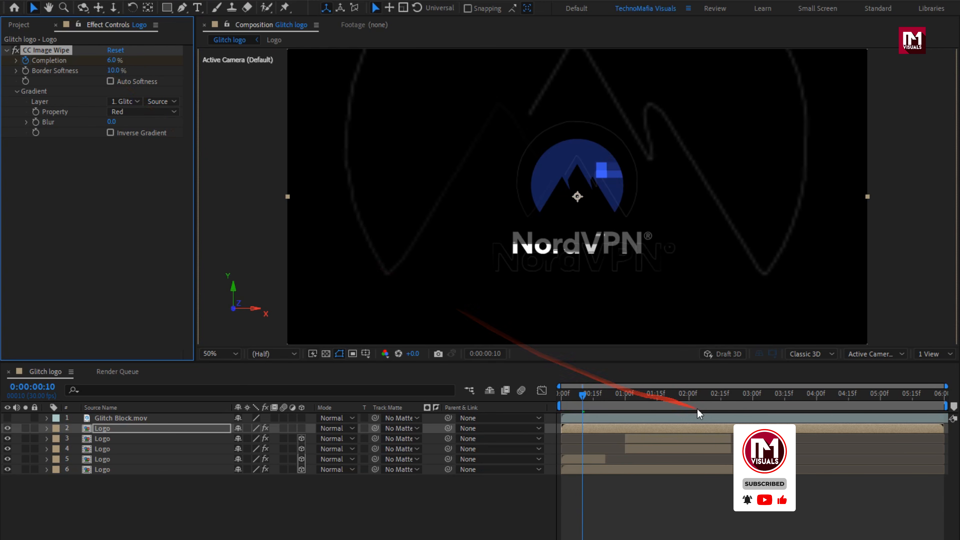
- Add a second Completion keyframe of 2% at 0:00:02:00
{"action": "left_click", "coordinate": [691, 397]}
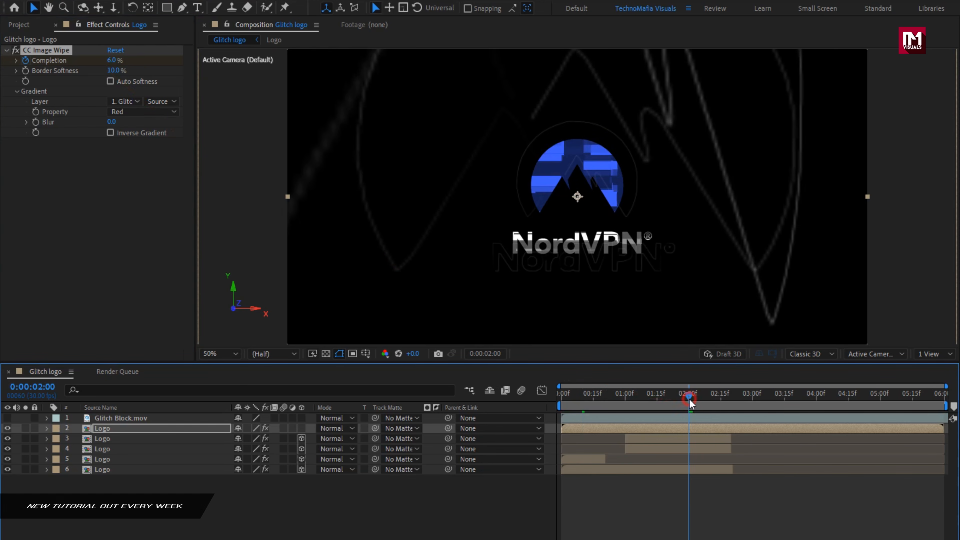
{"action": "left_click", "coordinate": [109, 61]}
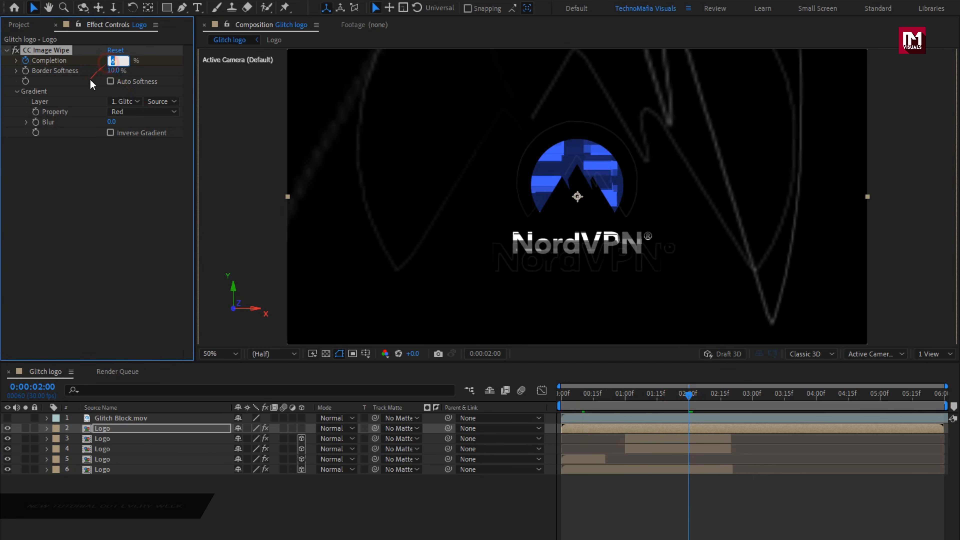
{"action": "type", "text": "2"}
{"action": "key", "text": "Return"}
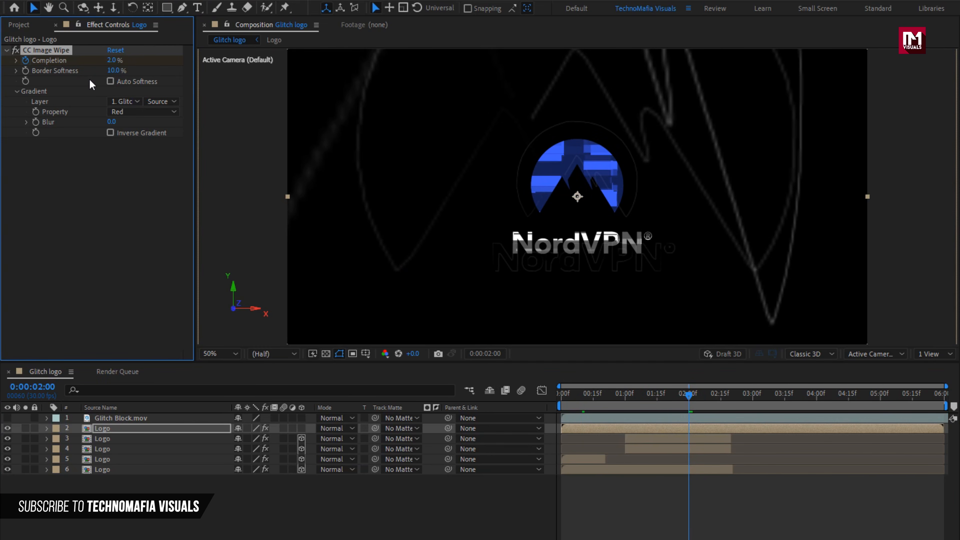
- Set the wipe's Border Softness to 7% and enable Auto Softness
{"action": "left_click", "coordinate": [114, 71]}
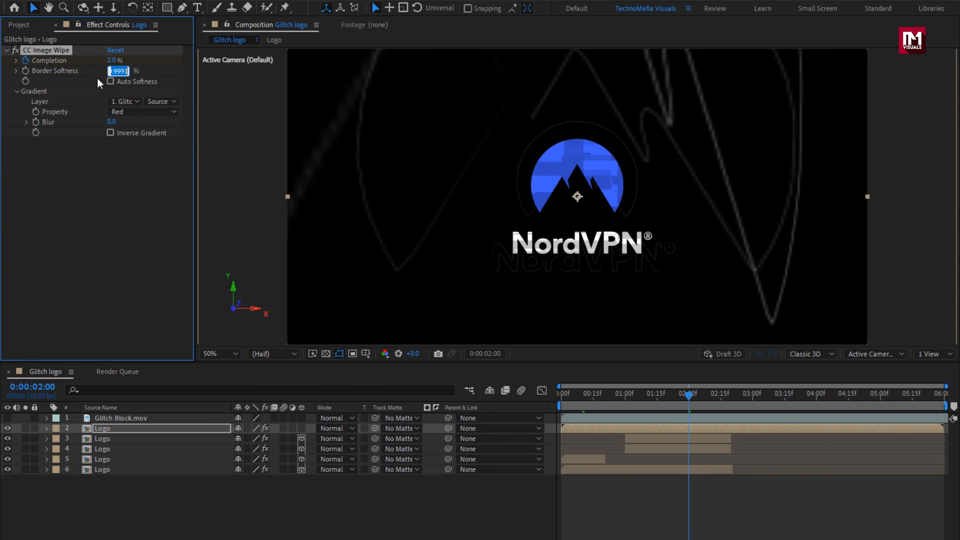
{"action": "type", "text": "7"}
{"action": "key", "text": "Return"}
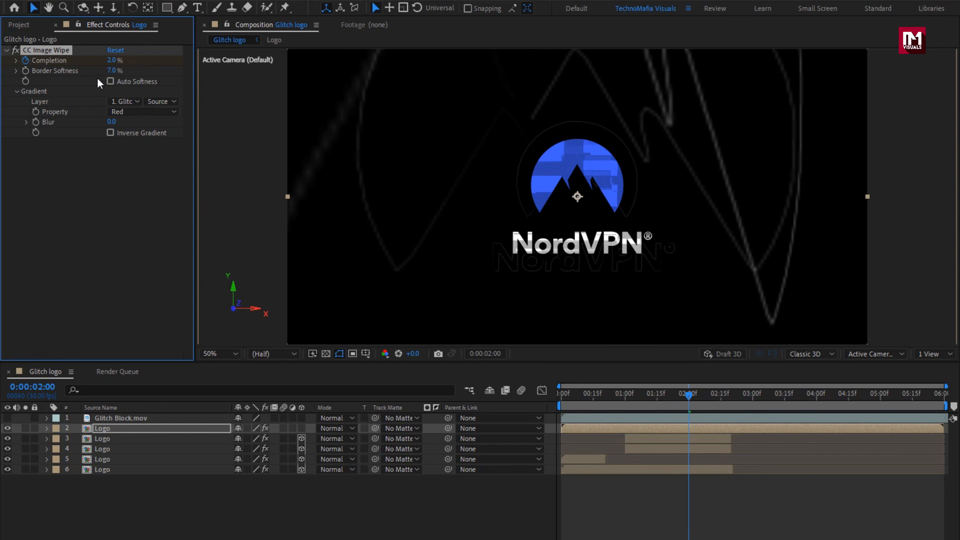
{"action": "left_click", "coordinate": [110, 82]}
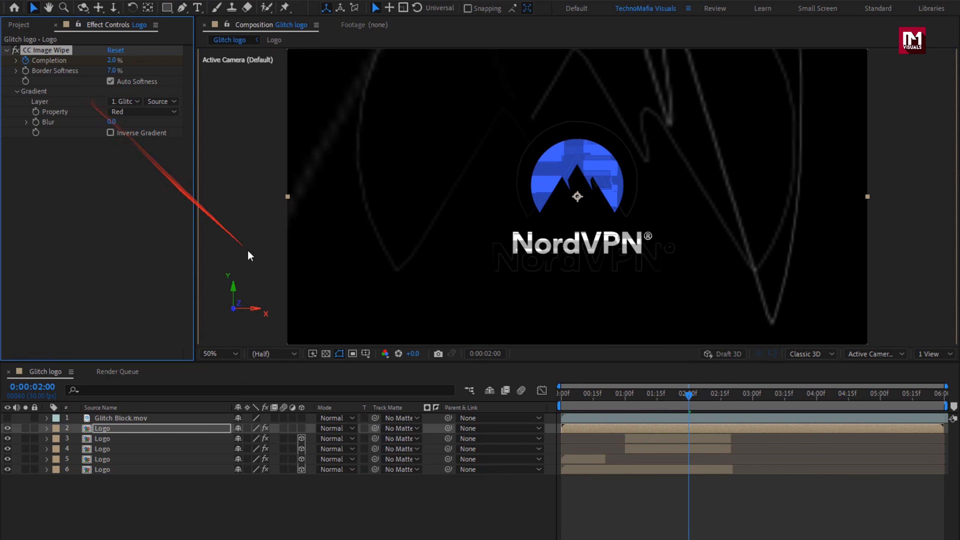
- Reveal the full-length Logo layer's two Completion keyframes and apply Easy Ease to both
{"action": "left_click", "coordinate": [587, 395]}
{"action": "left_click_drag", "start_coordinate": [586, 397], "coordinate": [626, 388]}
{"action": "key", "text": "u"}
{"action": "left_click", "coordinate": [96, 428]}
{"action": "key", "text": "u"}
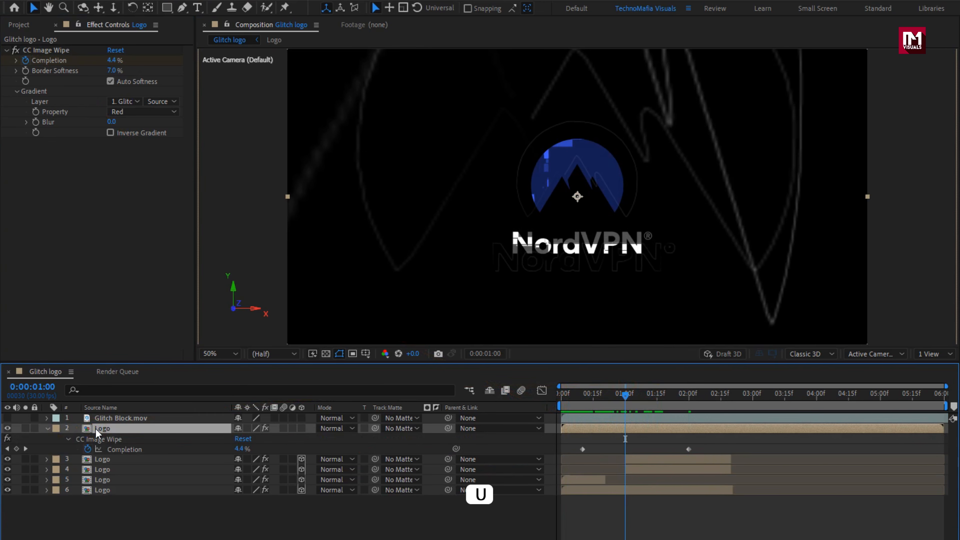
{"action": "left_click_drag", "start_coordinate": [720, 446], "coordinate": [578, 456]}
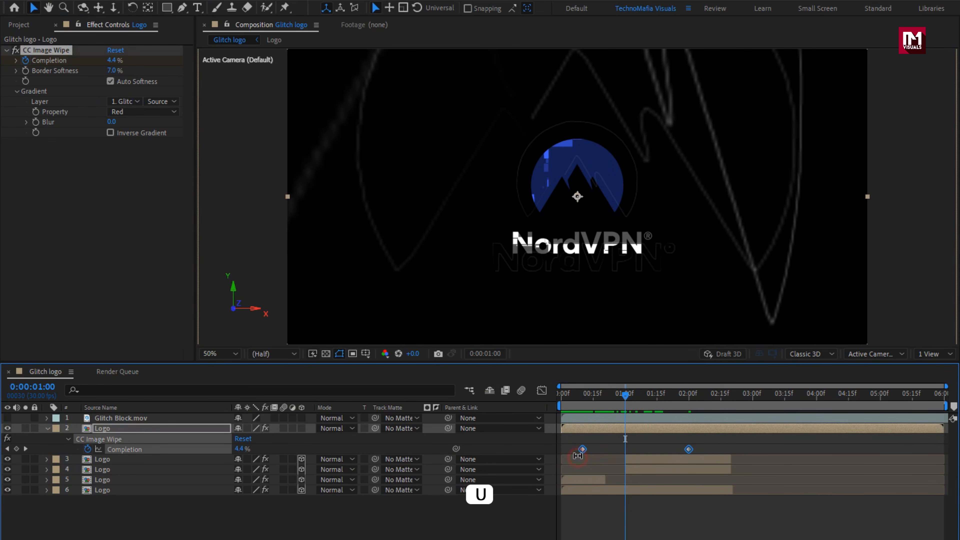
{"action": "right_click", "coordinate": [583, 450]}
{"action": "mouse_move", "coordinate": [667, 439]}
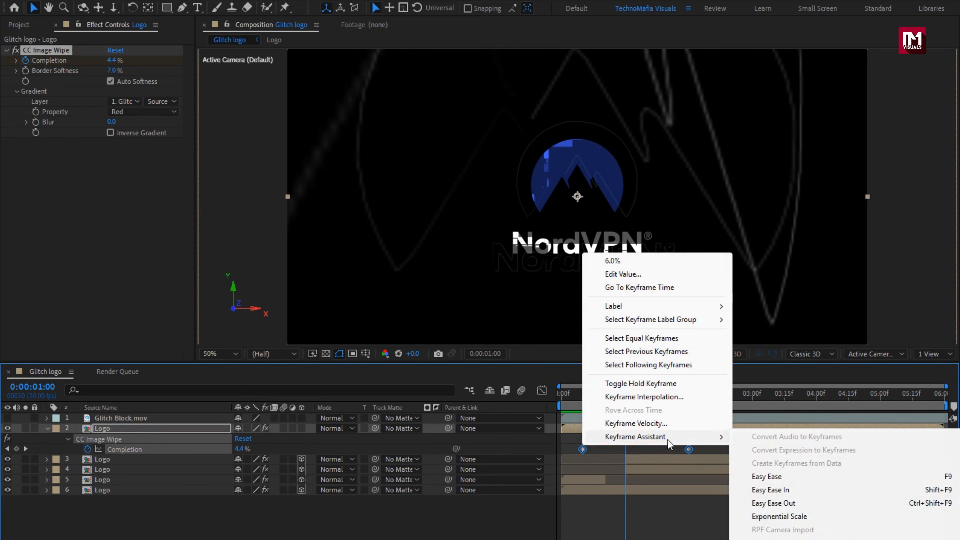
{"action": "left_click", "coordinate": [766, 475]}
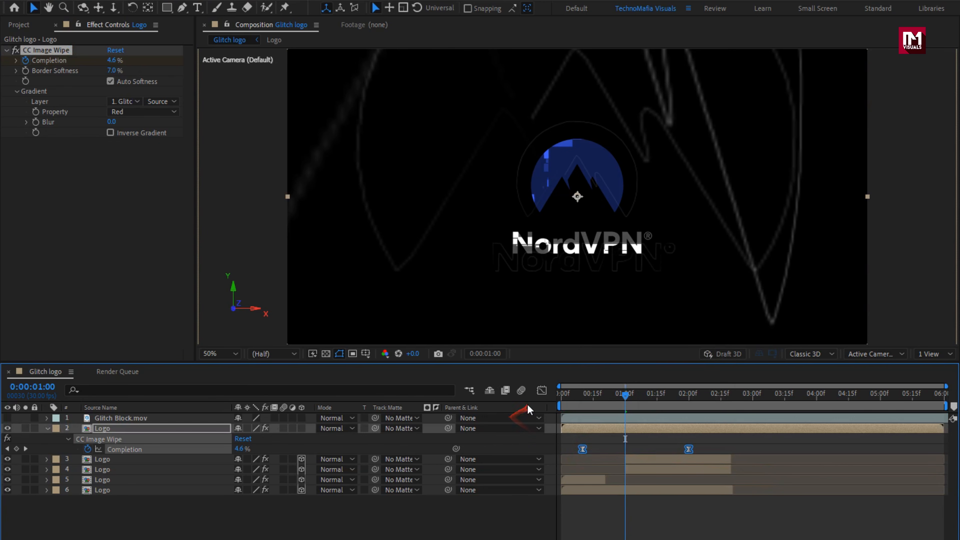
- Reshape the Completion speed curve by shortening the first keyframe's outgoing ease, so the change peaks near 0:00:01:00
{"action": "left_click", "coordinate": [541, 392]}
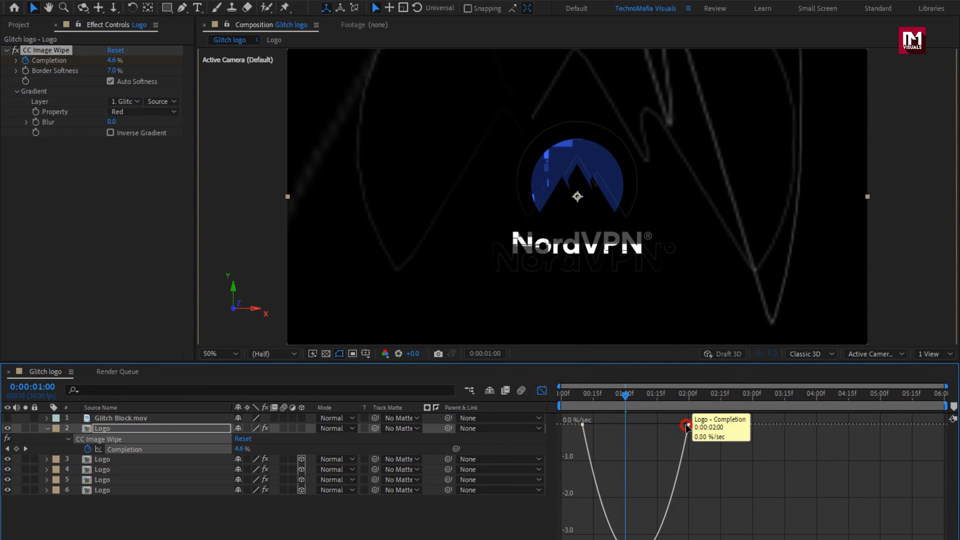
{"action": "left_click_drag", "start_coordinate": [674, 425], "coordinate": [608, 424]}
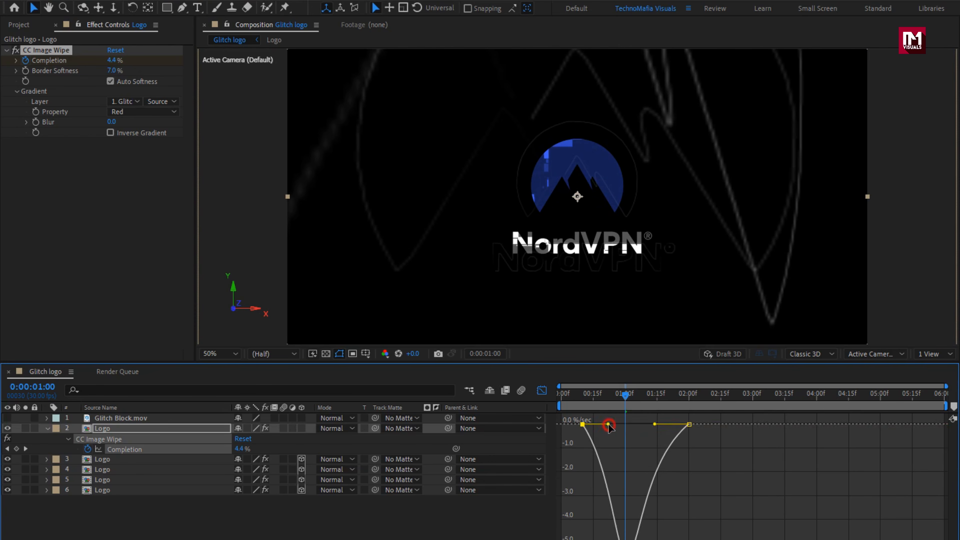
{"action": "left_click", "coordinate": [542, 390]}
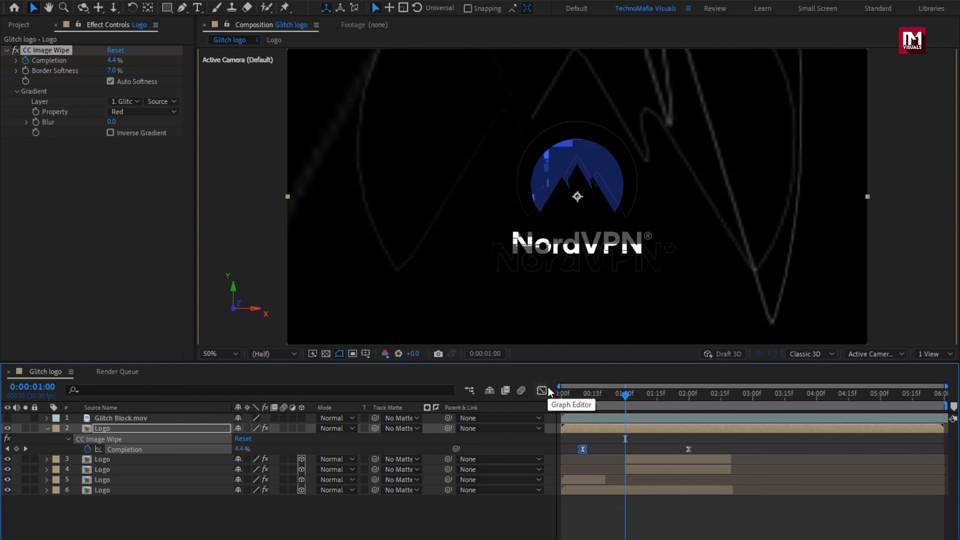
- Make the Image Wipe Logo layer 3D and set its Z position to -40
{"action": "left_click", "coordinate": [169, 427]}
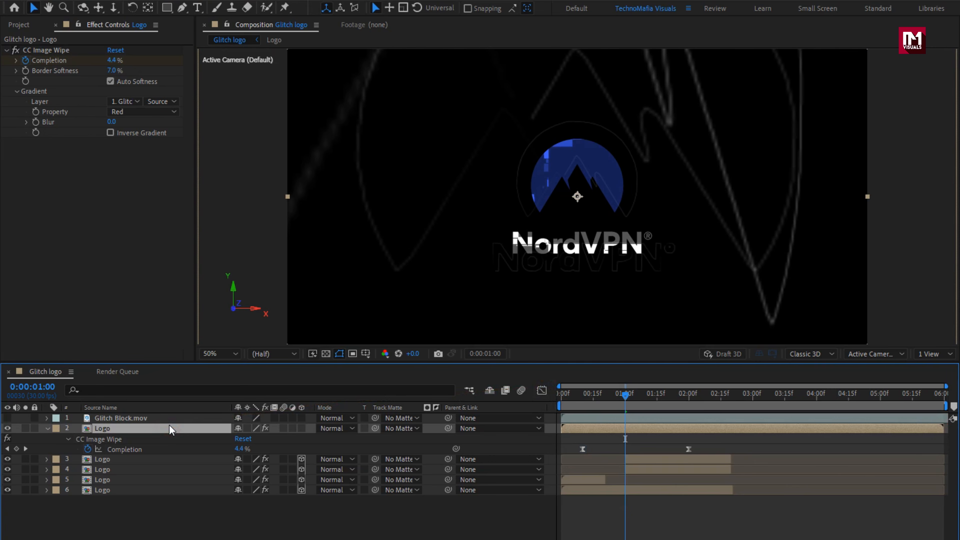
{"action": "key", "text": "p"}
{"action": "key", "text": "p"}
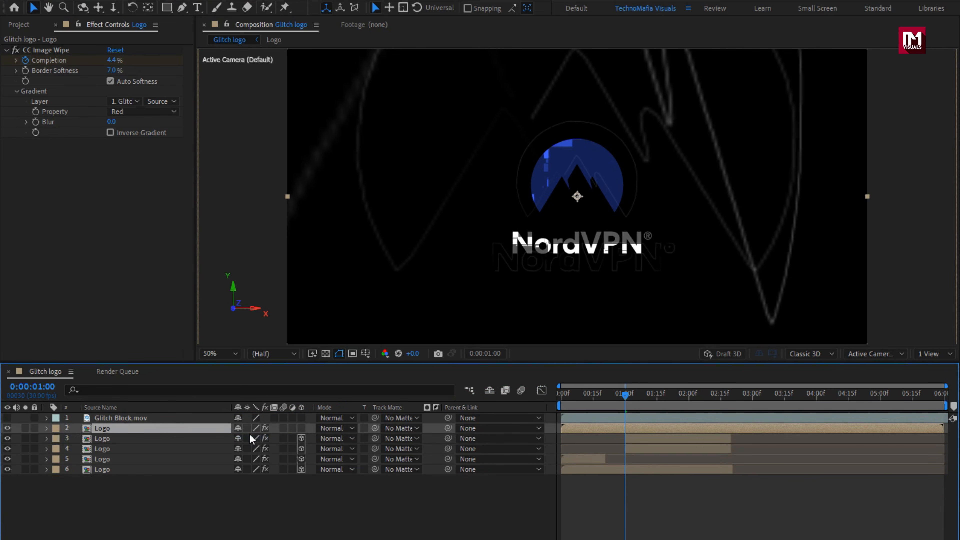
{"action": "left_click", "coordinate": [301, 428]}
{"action": "key", "text": "p"}
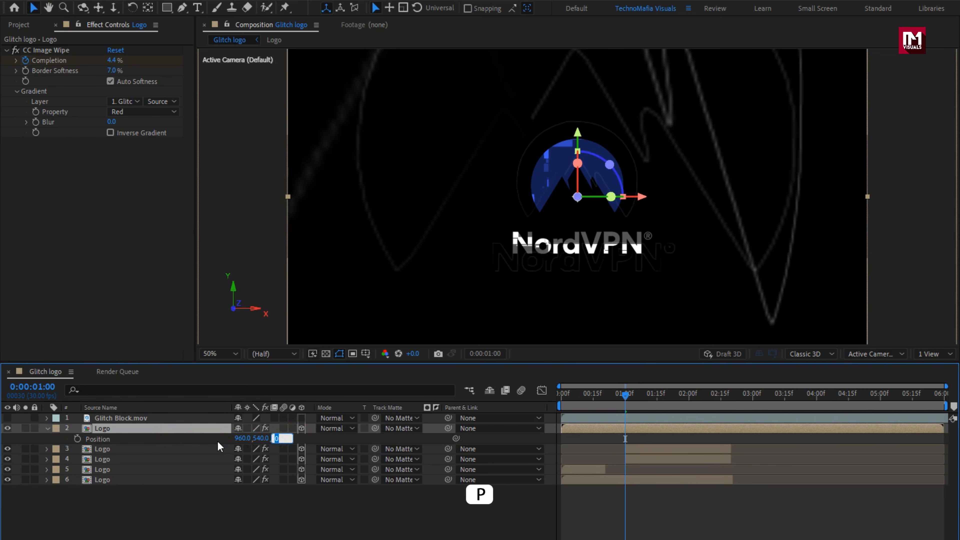
{"action": "type", "text": "-40"}
{"action": "key", "text": "Return"}
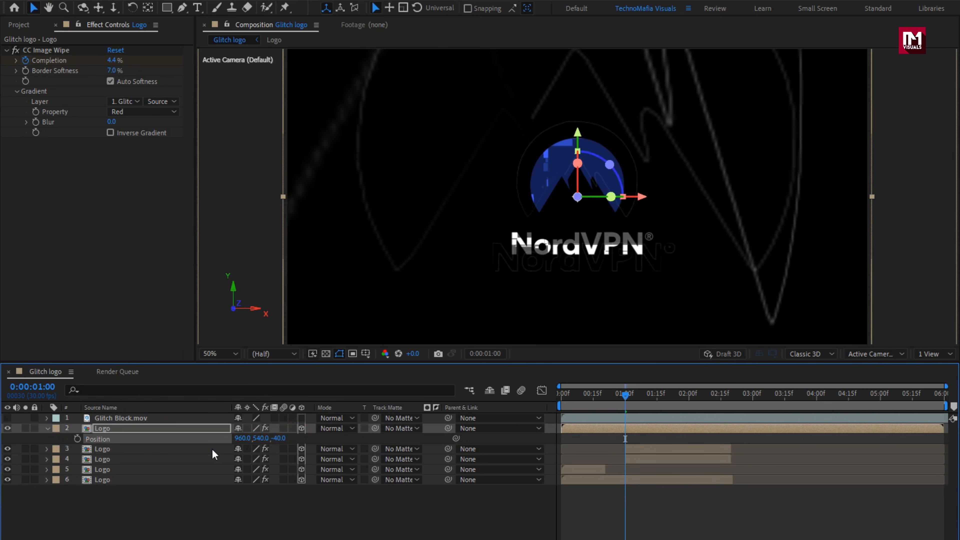
- Trim the end of the Image Wipe Logo layer to 0:00:03:01
{"action": "left_click", "coordinate": [559, 394]}
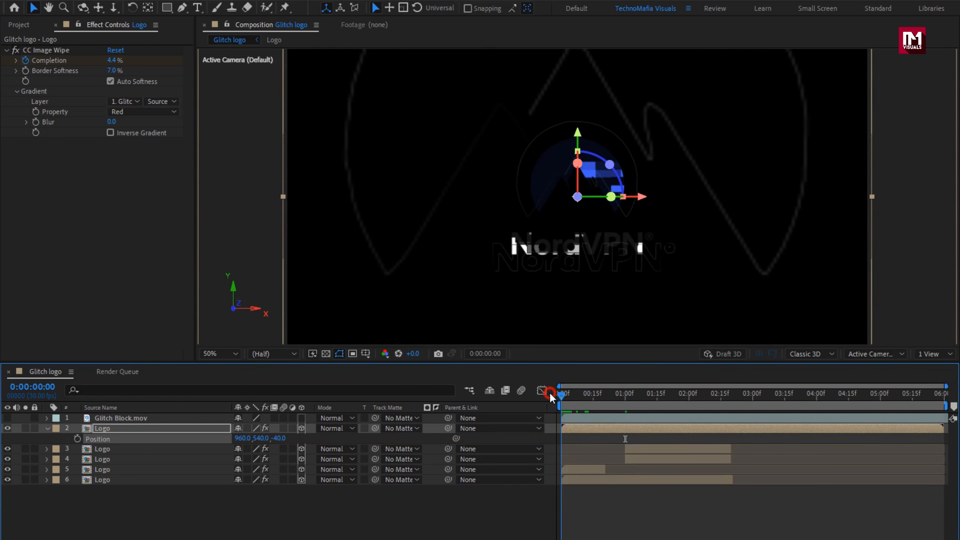
{"action": "left_click_drag", "start_coordinate": [551, 397], "coordinate": [754, 404]}
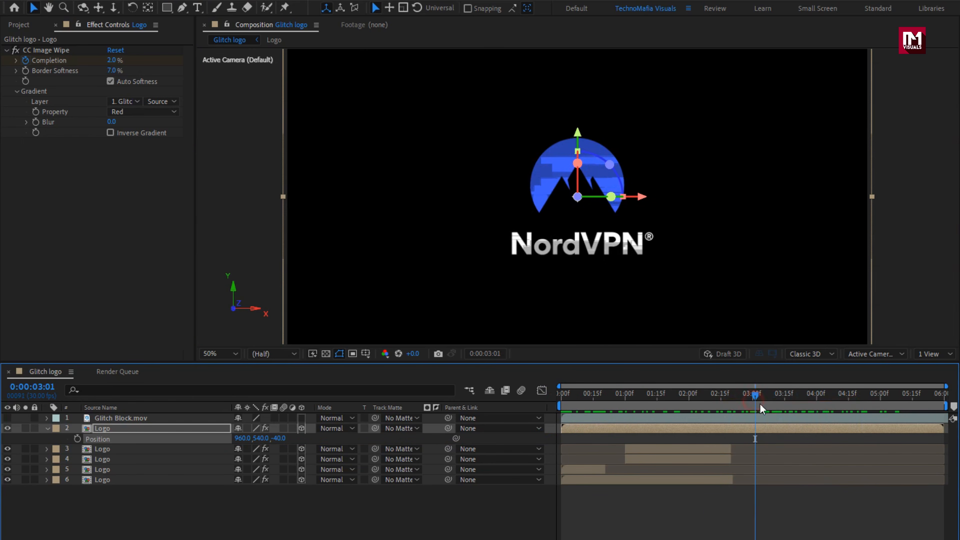
{"action": "left_click_drag", "start_coordinate": [944, 427], "coordinate": [755, 430]}
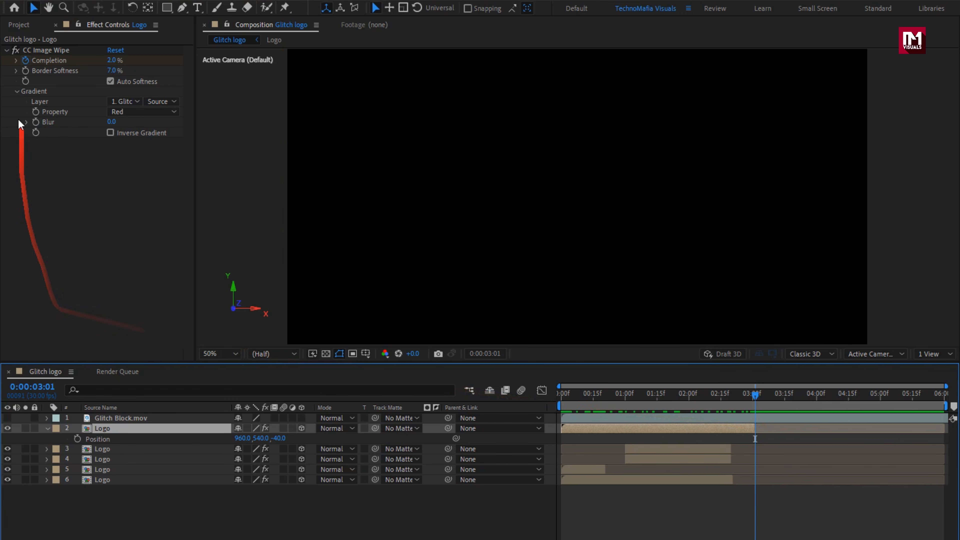
- Add another Logo composition above Glitch Block.mov as the topmost layer and make it 3D
{"action": "left_click", "coordinate": [19, 25]}
{"action": "left_click_drag", "start_coordinate": [45, 193], "coordinate": [141, 413]}
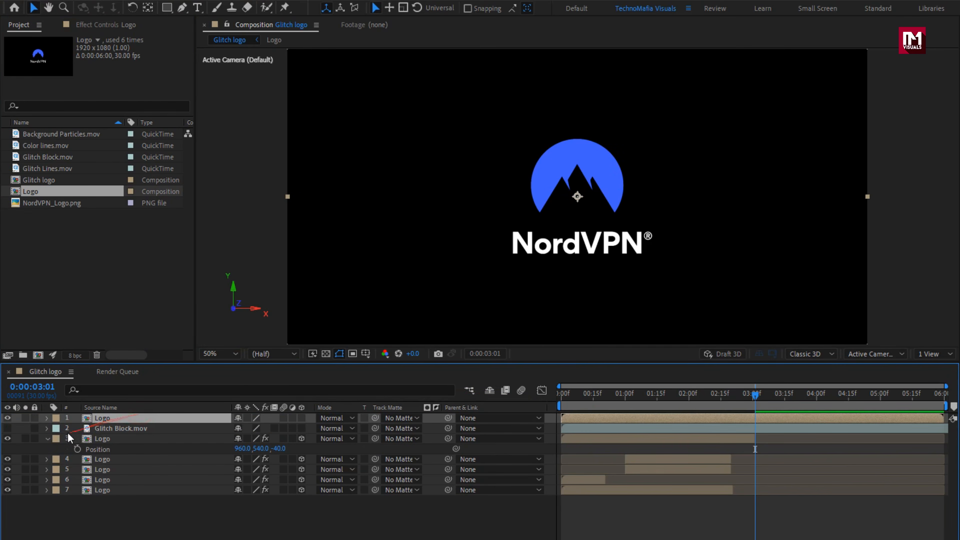
{"action": "left_click", "coordinate": [51, 438]}
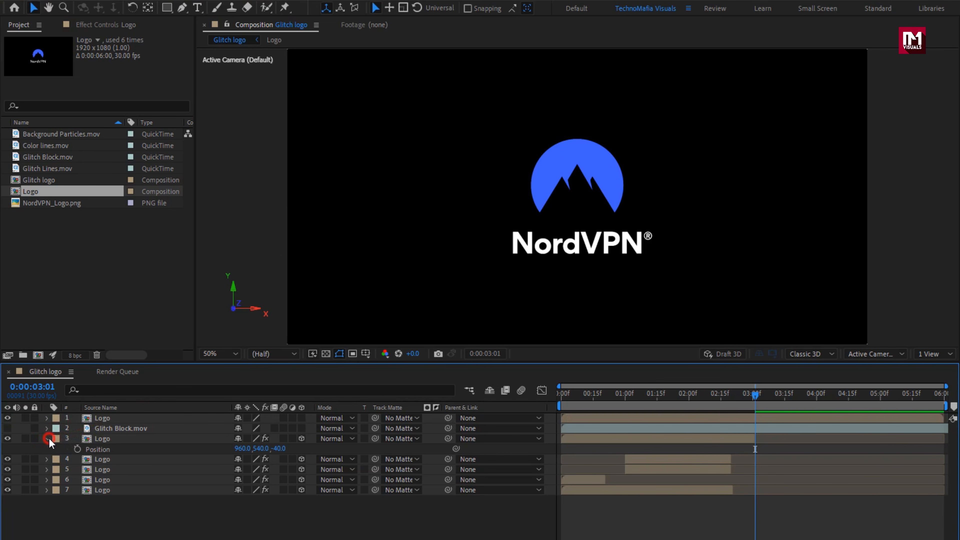
{"action": "left_click", "coordinate": [49, 438]}
{"action": "left_click", "coordinate": [109, 418]}
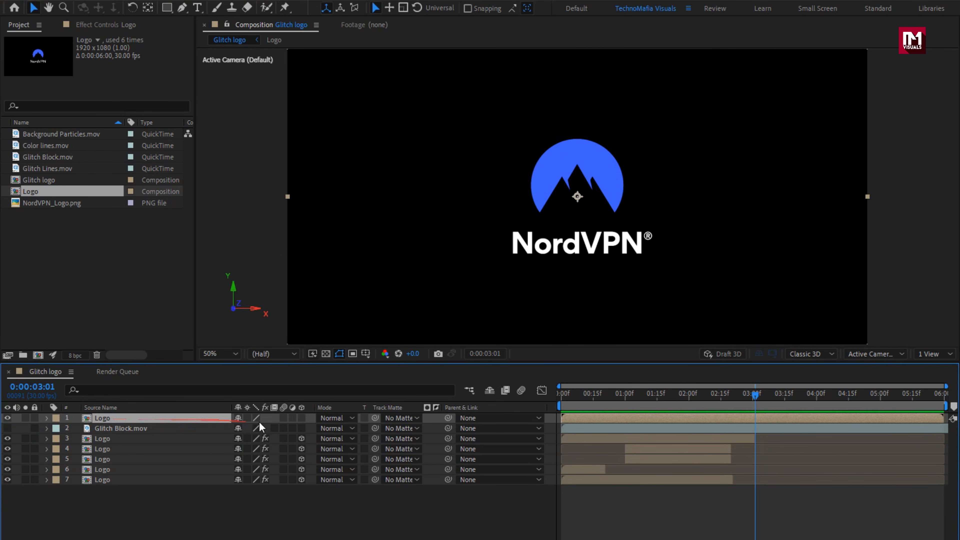
{"action": "left_click", "coordinate": [304, 421]}
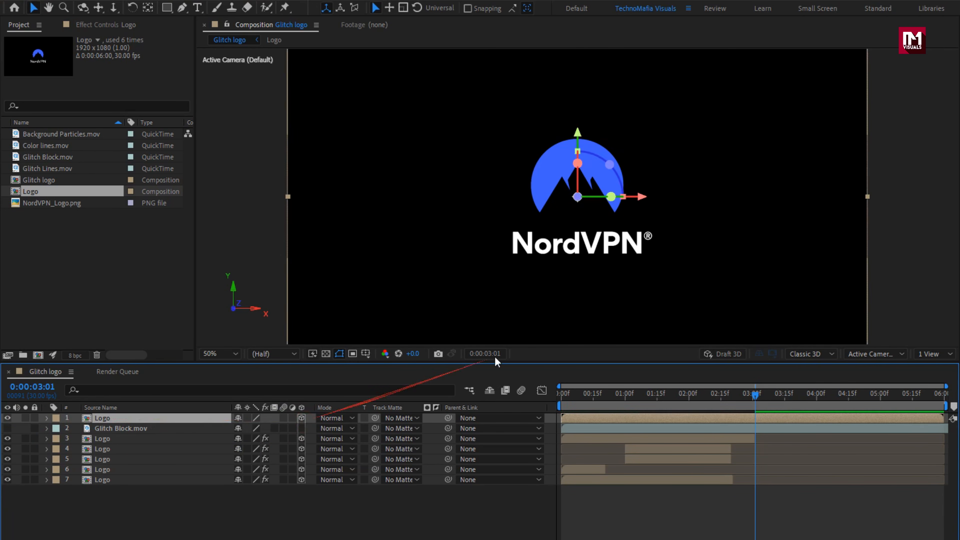
- Find the Vegas effect and apply it to the topmost Logo layer
{"action": "left_click", "coordinate": [843, 39]}
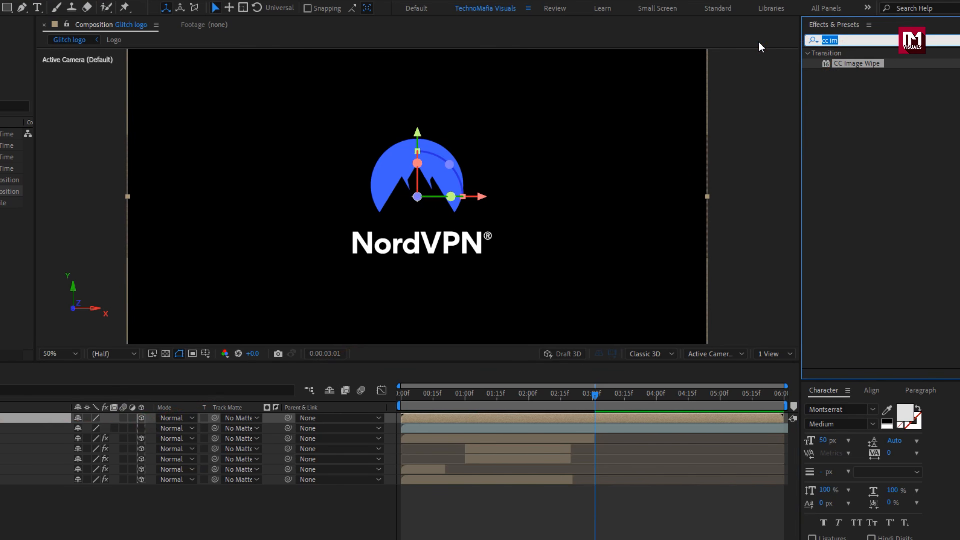
{"action": "type", "text": "veg"}
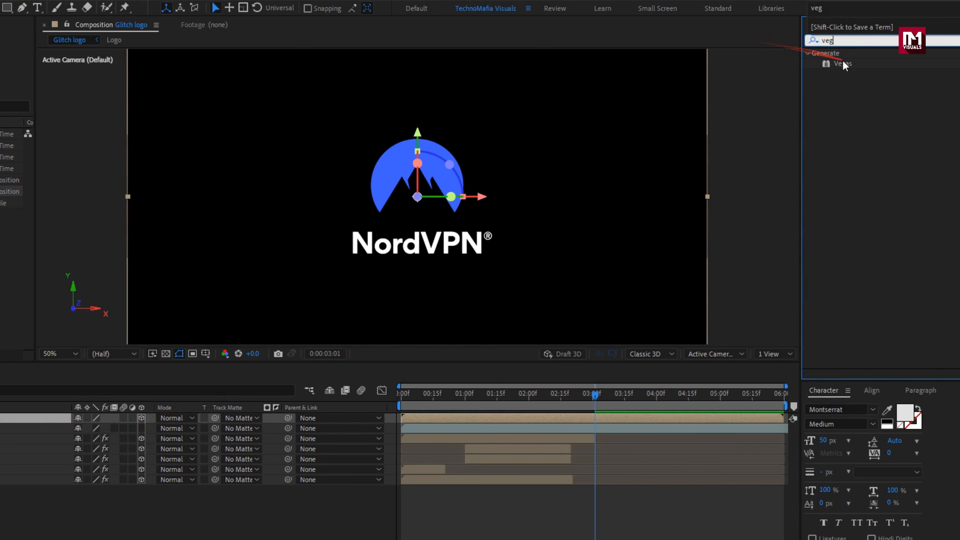
{"action": "double_click", "coordinate": [843, 63]}
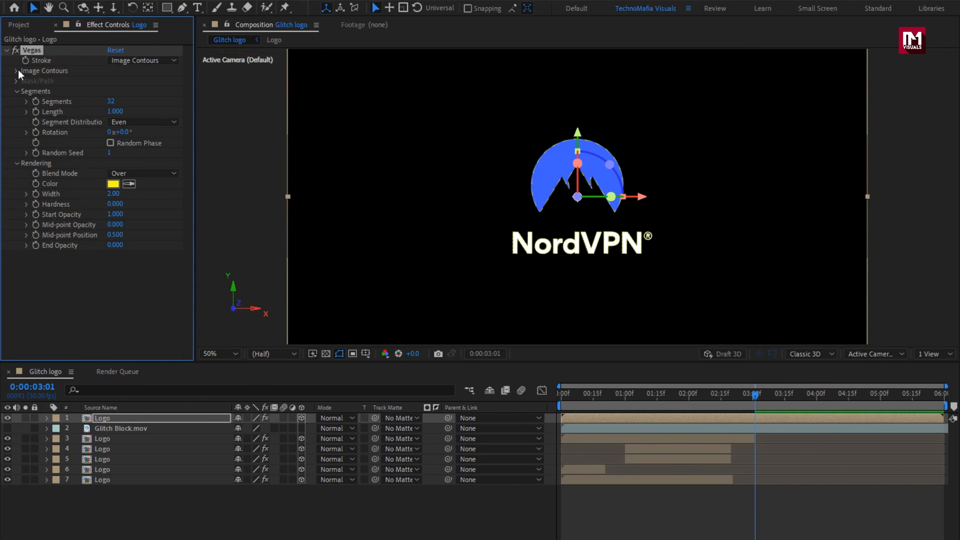
- Set the Vegas image contours channel to Value and the number of segments to 1
{"action": "left_click", "coordinate": [16, 71]}
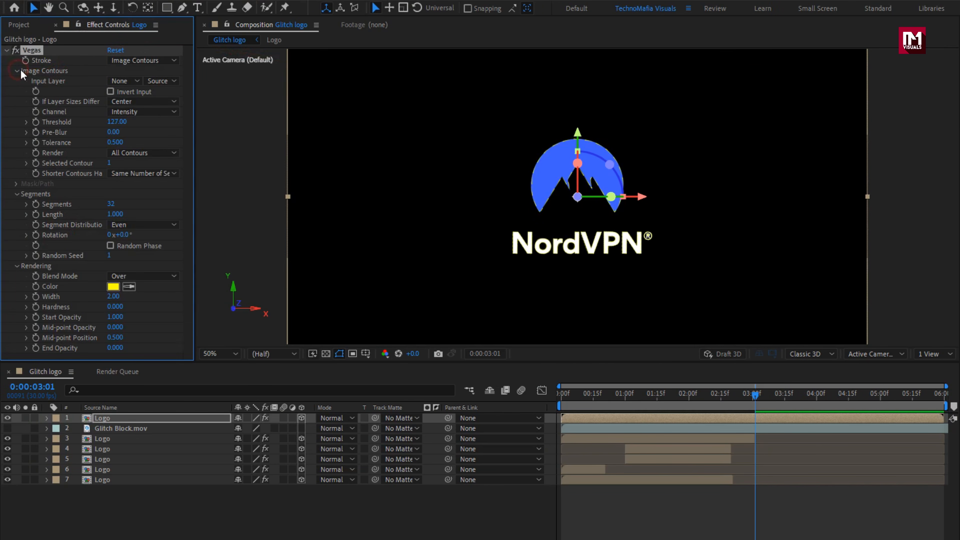
{"action": "left_click", "coordinate": [150, 111]}
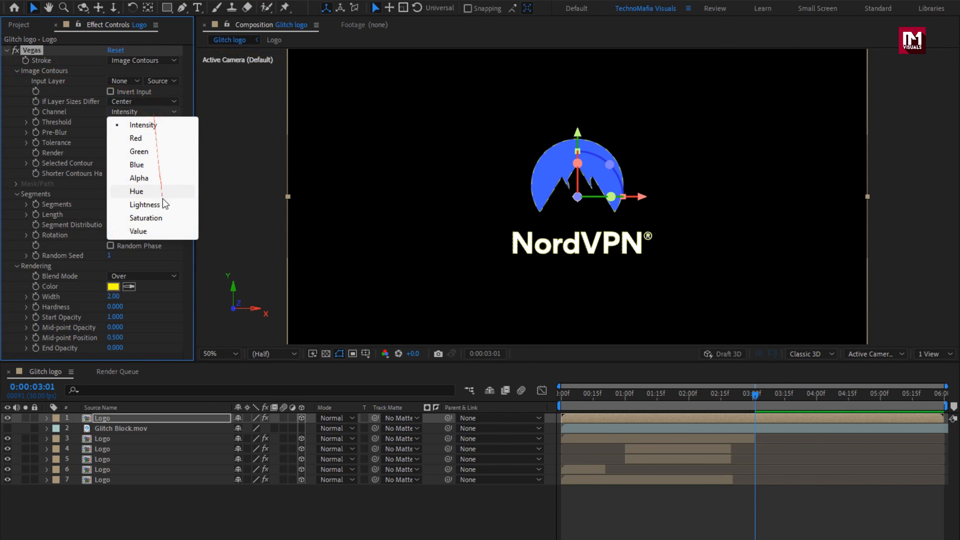
{"action": "left_click", "coordinate": [167, 230]}
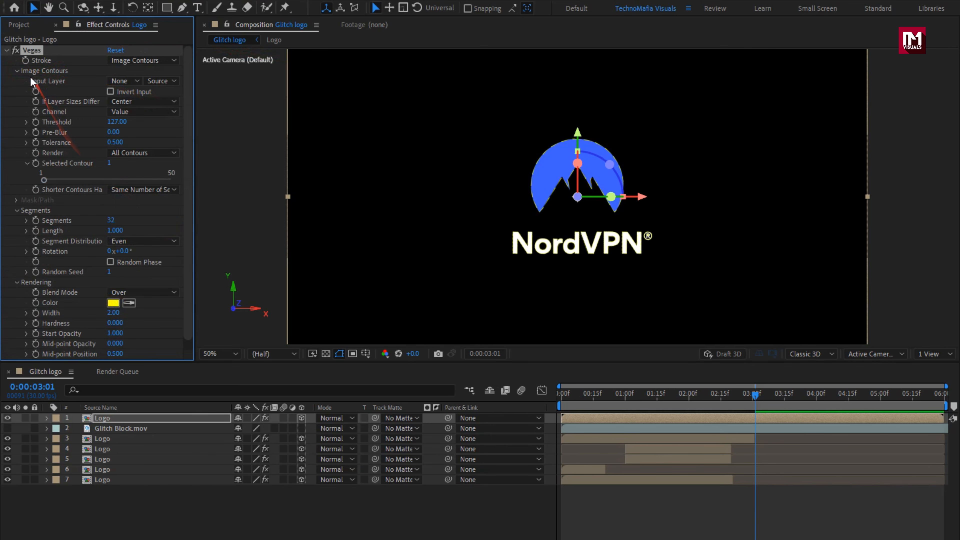
{"action": "left_click", "coordinate": [17, 70]}
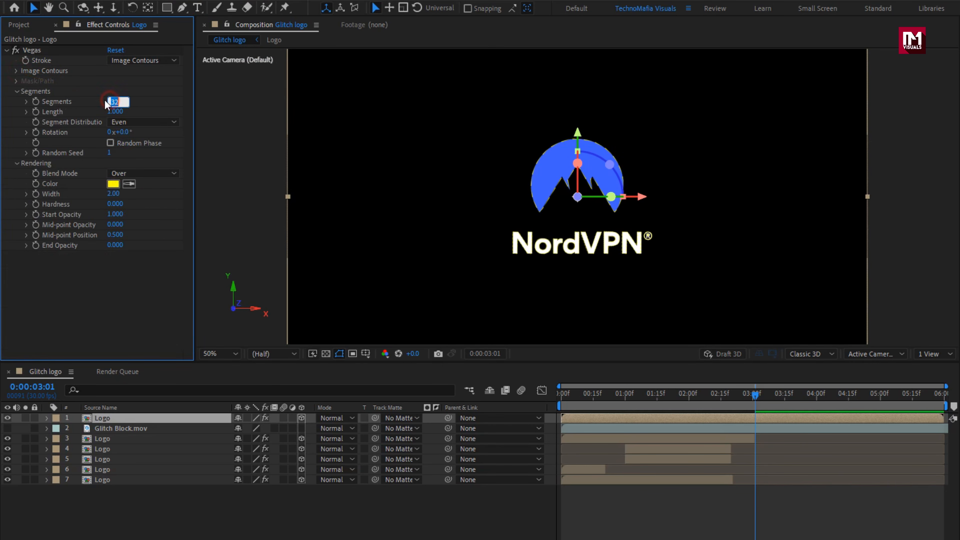
{"action": "type", "text": "1"}
{"action": "key", "text": "Return"}
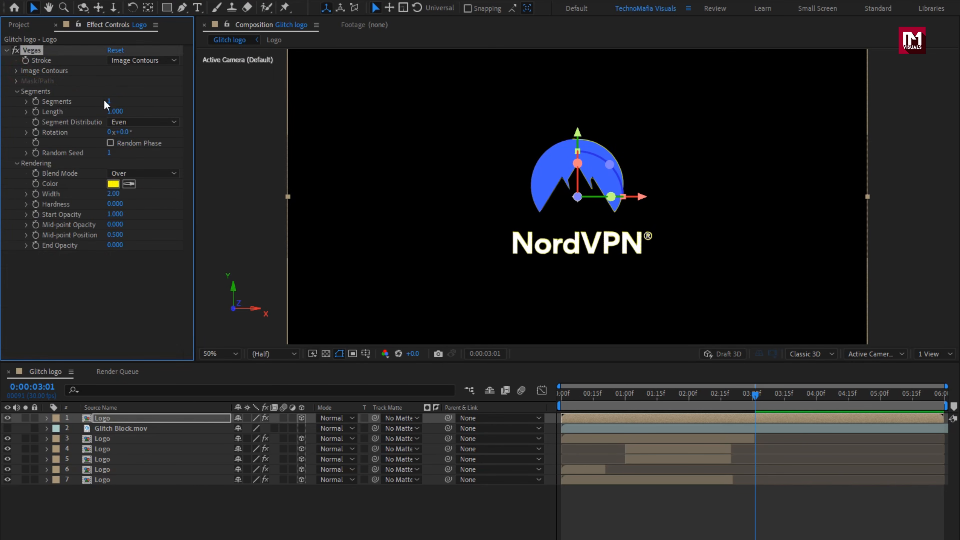
- Keyframe the Vegas segment Length from 0 at 0:00:00:00 to 1 at 0:00:02:00, and enable Random Phase
{"action": "left_click", "coordinate": [561, 394]}
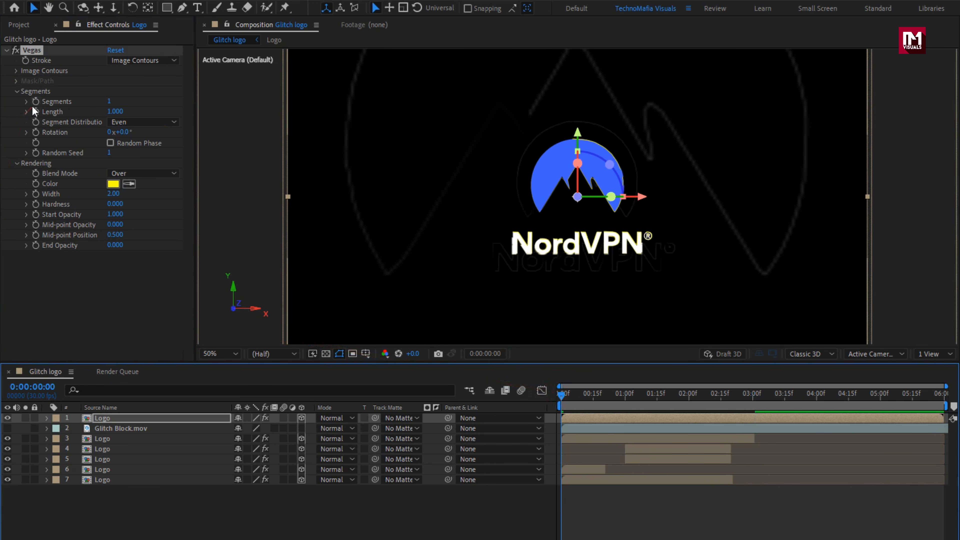
{"action": "left_click", "coordinate": [35, 111]}
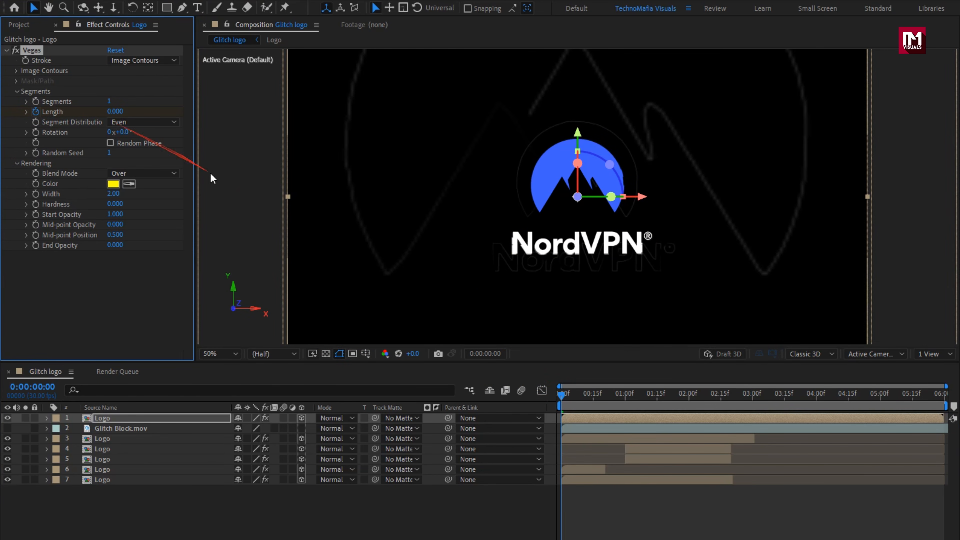
{"action": "left_click", "coordinate": [692, 395]}
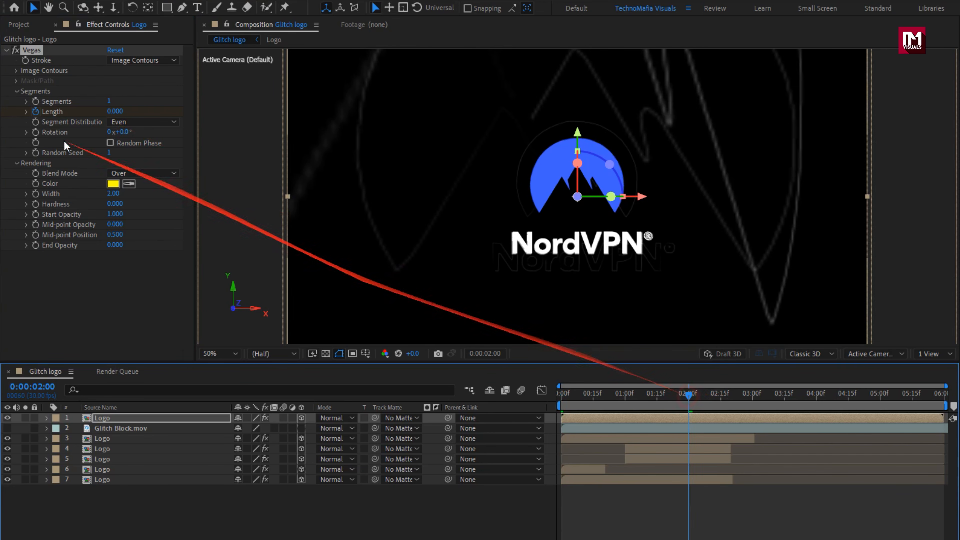
{"action": "left_click", "coordinate": [110, 112]}
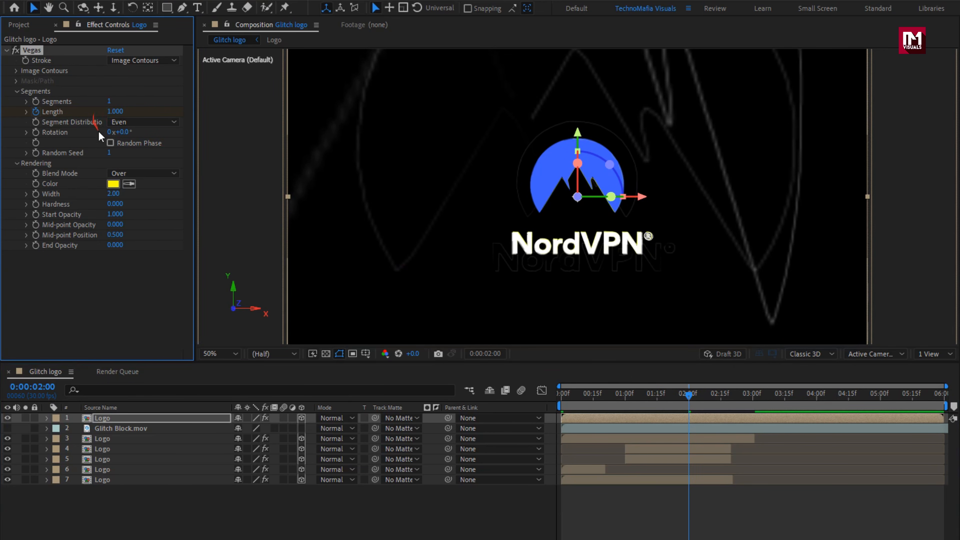
{"action": "left_click", "coordinate": [110, 143]}
- Reveal the topmost Logo layer's Length keyframes and apply Easy Ease to the one at 0:00:02:00
{"action": "key", "text": "u"}
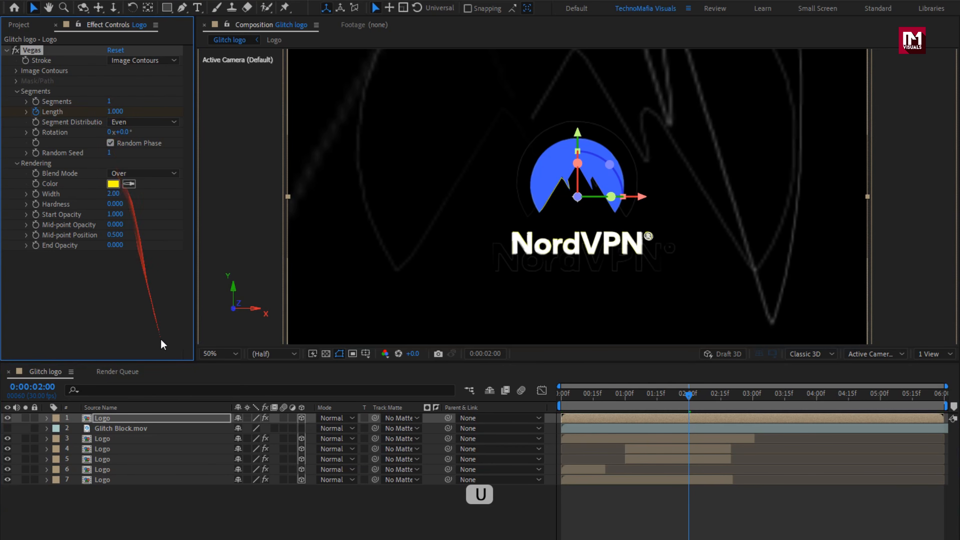
{"action": "left_click", "coordinate": [170, 419]}
{"action": "key", "text": "u"}
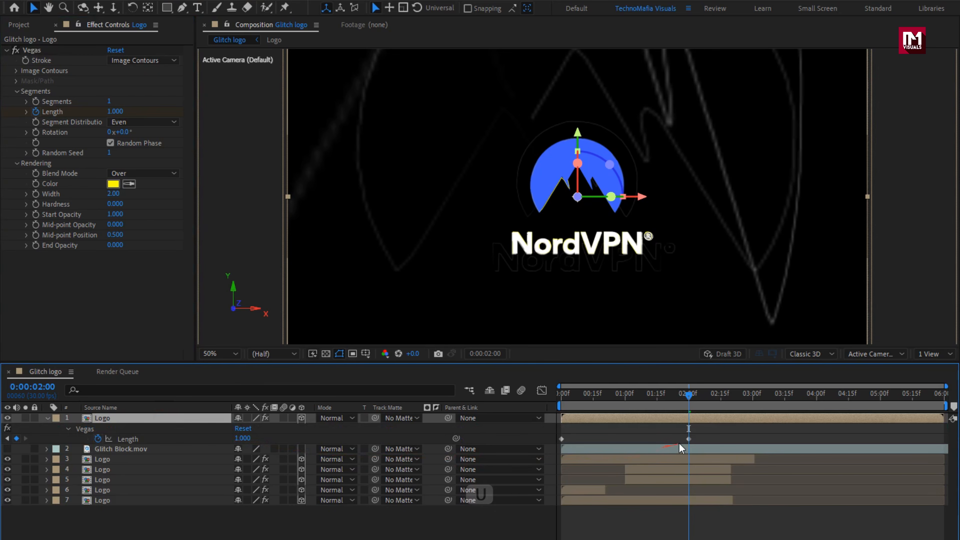
{"action": "left_click", "coordinate": [688, 438]}
{"action": "right_click", "coordinate": [688, 438]}
{"action": "mouse_move", "coordinate": [739, 429]}
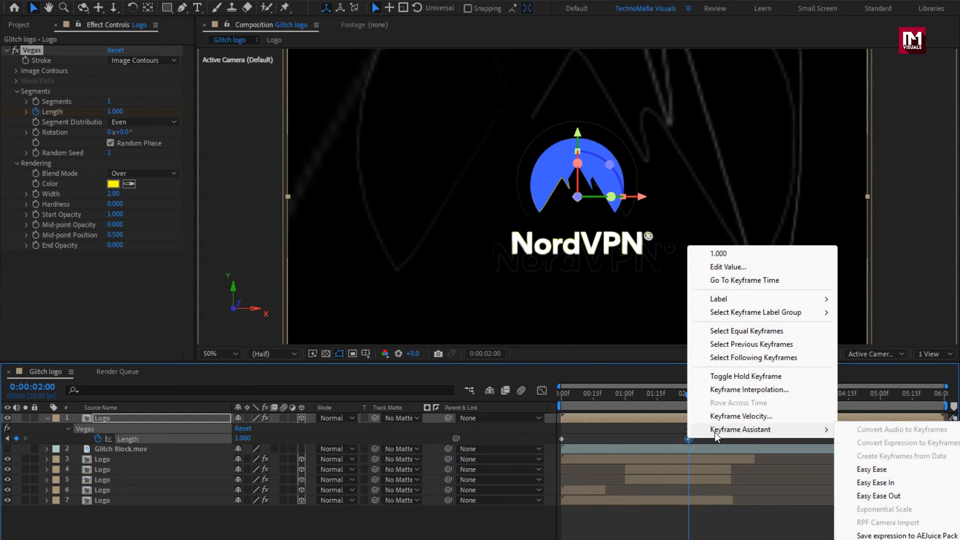
{"action": "left_click", "coordinate": [868, 469]}
- Reshape the Length speed curve by lengthening the last keyframe's incoming ease, so the change peaks near the start
{"action": "left_click", "coordinate": [541, 391]}
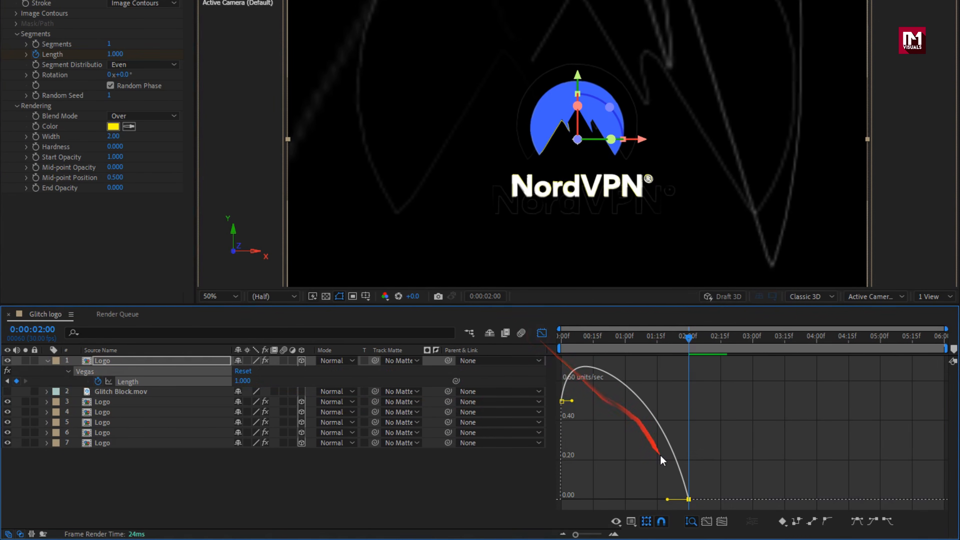
{"action": "left_click_drag", "start_coordinate": [667, 500], "coordinate": [636, 499]}
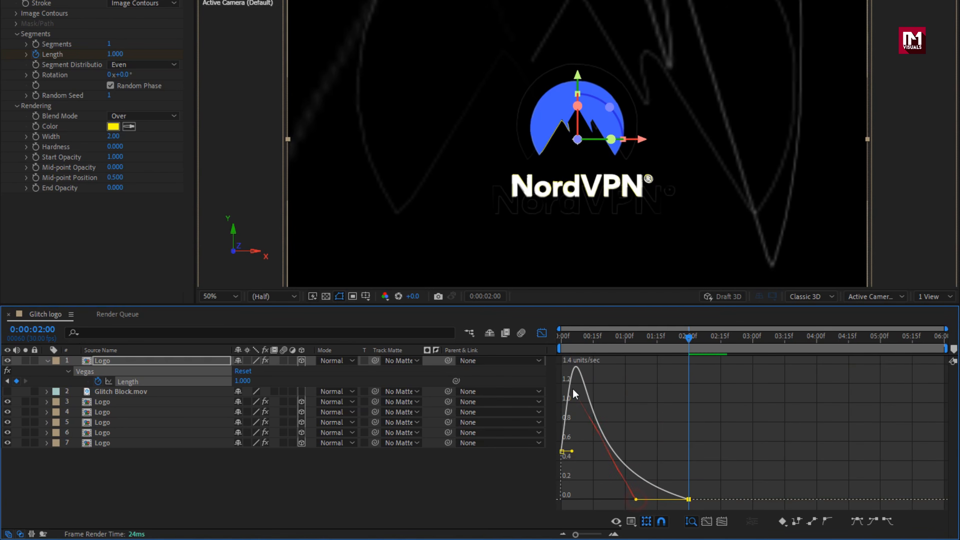
{"action": "left_click", "coordinate": [541, 334]}
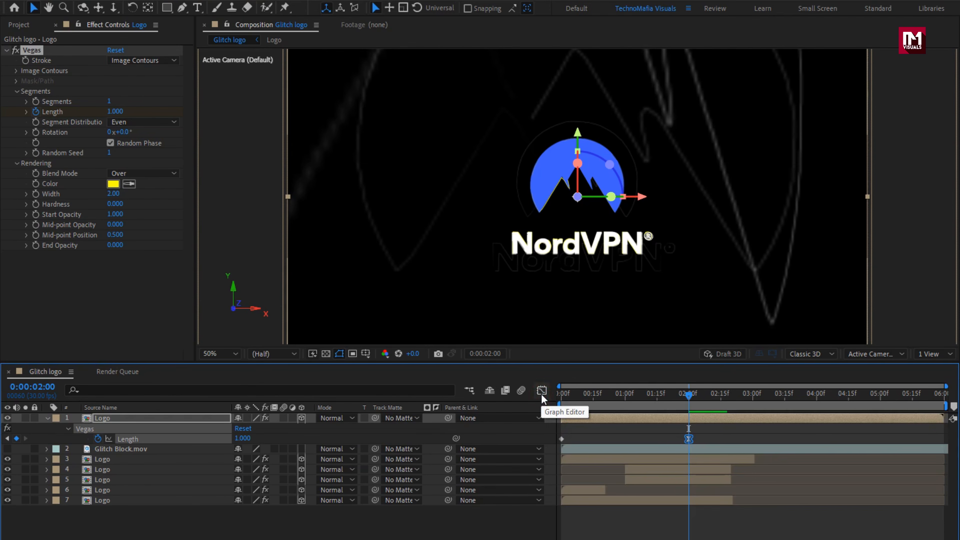
- Set the Vegas blend mode to Transparent and the stroke color to white (FFFFFF)
{"action": "left_click", "coordinate": [120, 173]}
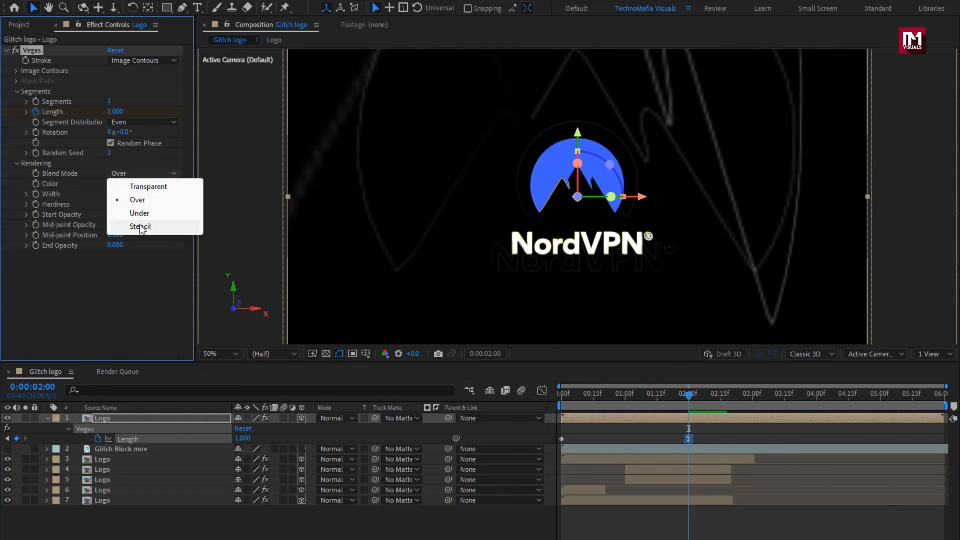
{"action": "left_click", "coordinate": [154, 187]}
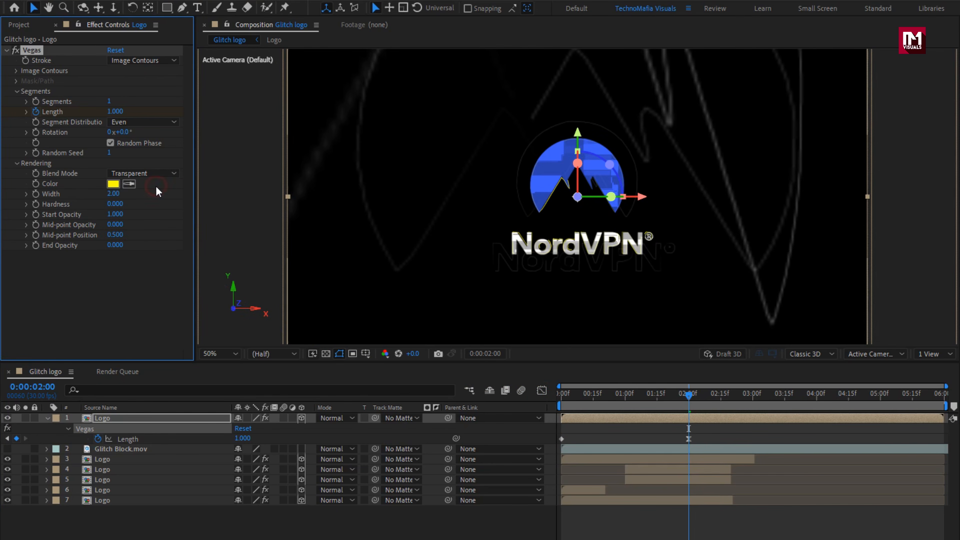
{"action": "left_click", "coordinate": [113, 184]}
{"action": "left_click_drag", "start_coordinate": [336, 221], "coordinate": [268, 183]}
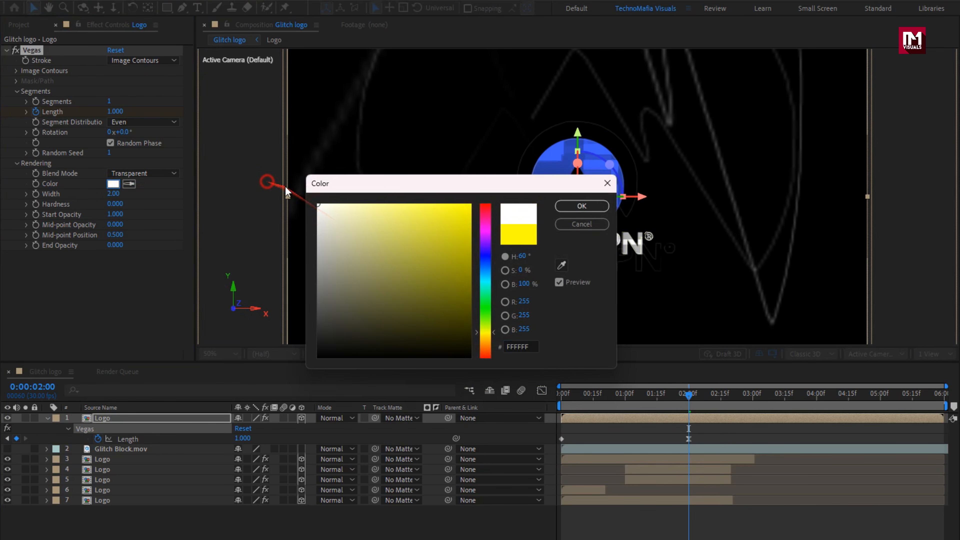
{"action": "left_click", "coordinate": [560, 210]}
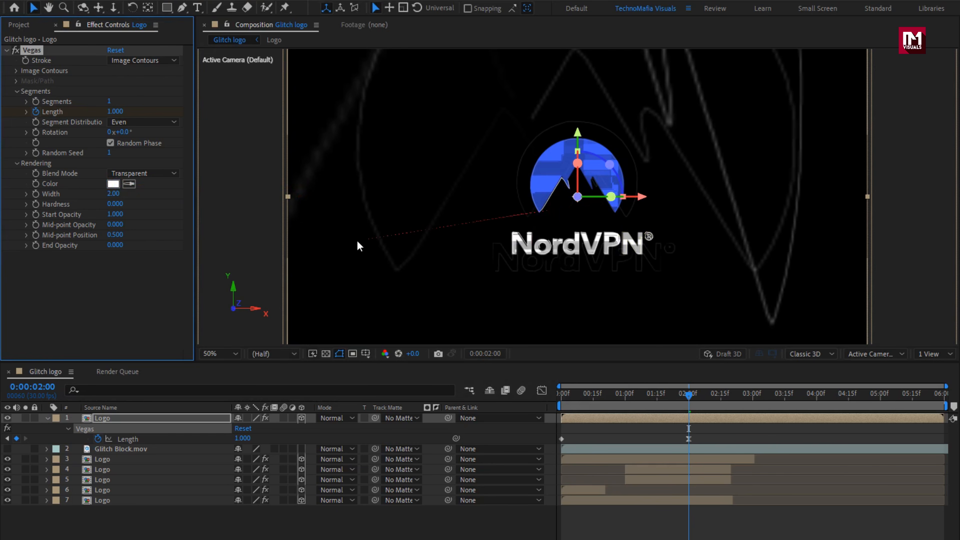
- Set the Vegas stroke Width to 1.4, Start Opacity to 0 and Mid-point Opacity to 1
{"action": "left_click", "coordinate": [117, 193]}
{"action": "key", "text": "Return"}
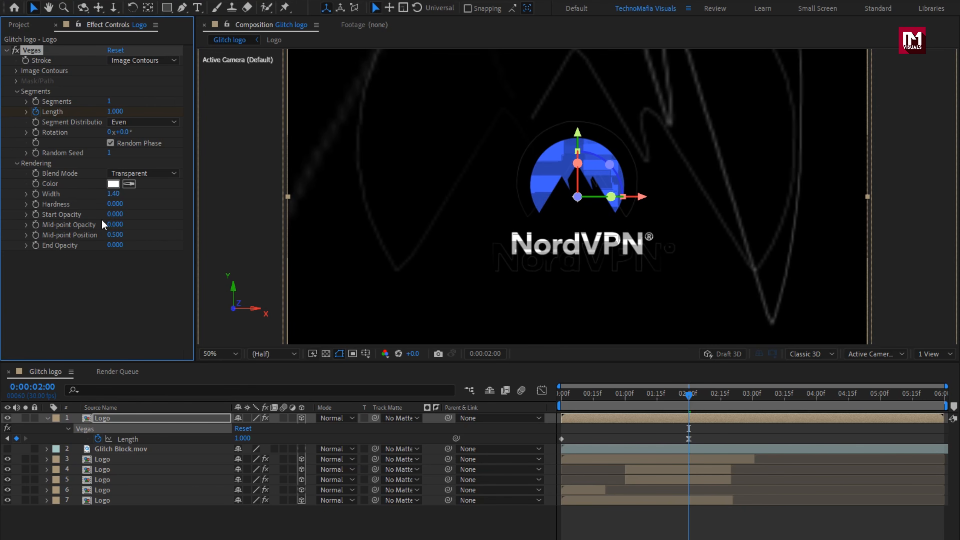
{"action": "left_click", "coordinate": [115, 225]}
{"action": "type", "text": "1"}
{"action": "key", "text": "Return"}
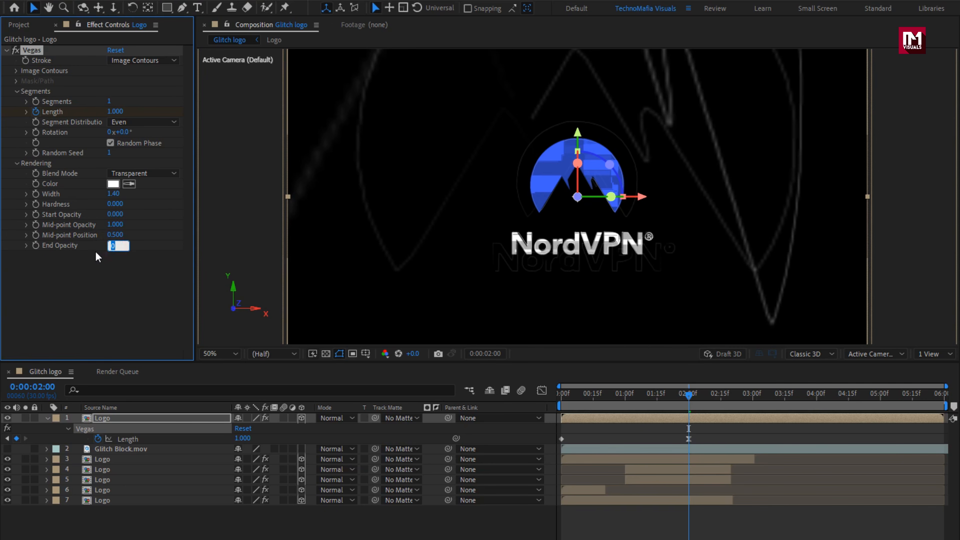
- Set the Vegas End Opacity to 1 and the topmost Logo layer's Z position to 40
{"action": "type", "text": "1"}
{"action": "key", "text": "Return"}
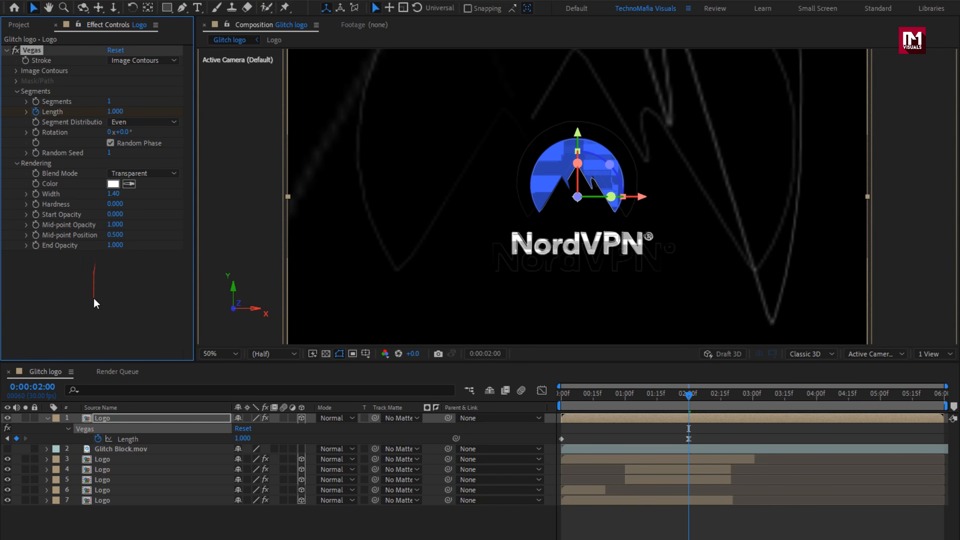
{"action": "left_click", "coordinate": [121, 417]}
{"action": "key", "text": "p"}
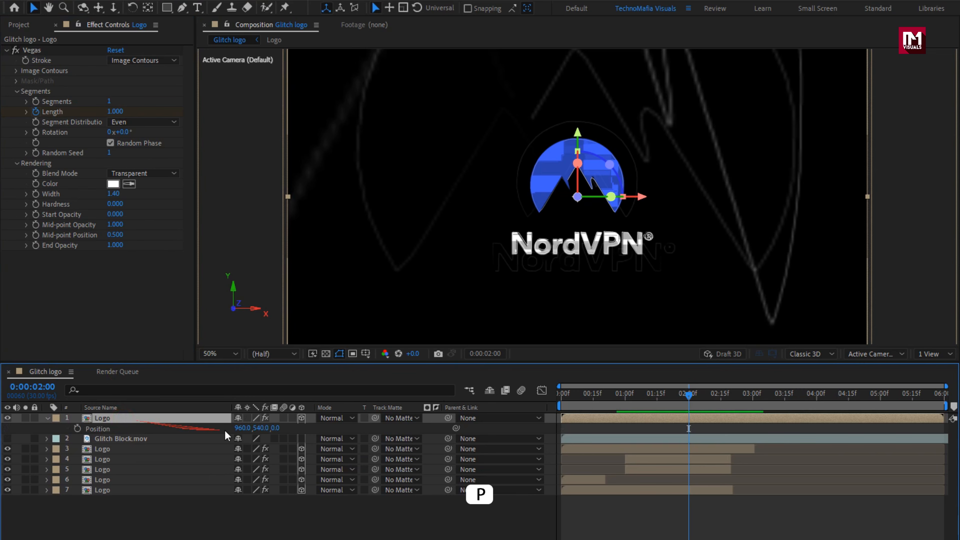
{"action": "left_click", "coordinate": [275, 428]}
{"action": "type", "text": "40"}
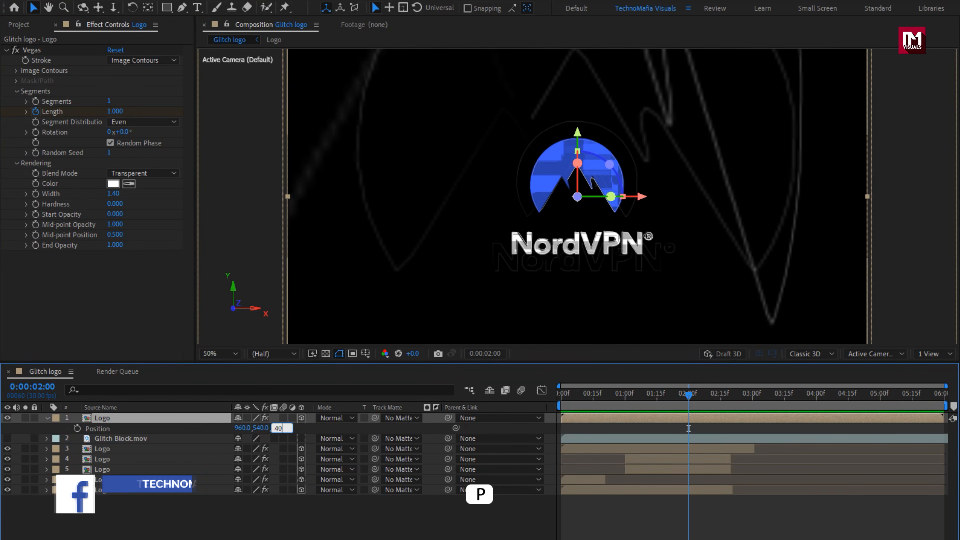
{"action": "key", "text": "Return"}
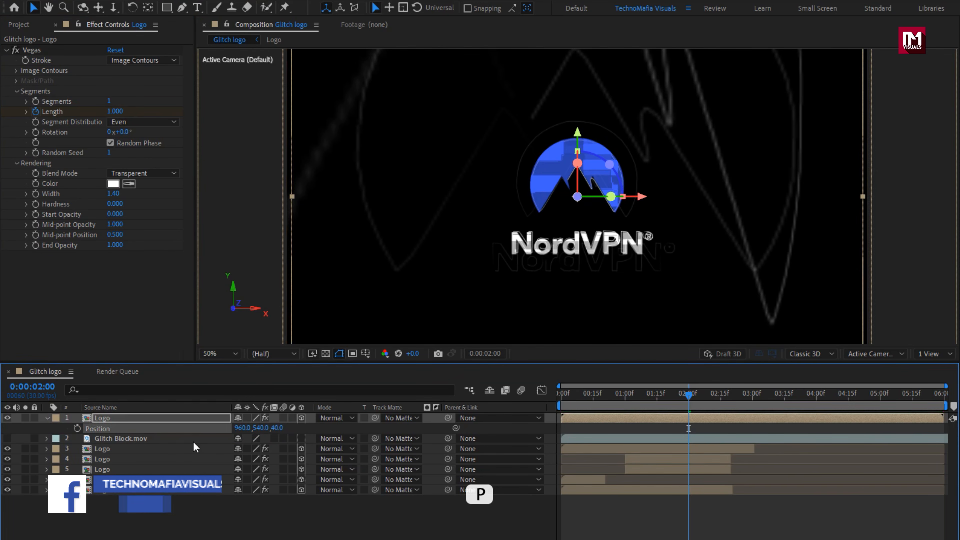
{"action": "left_click", "coordinate": [46, 418]}
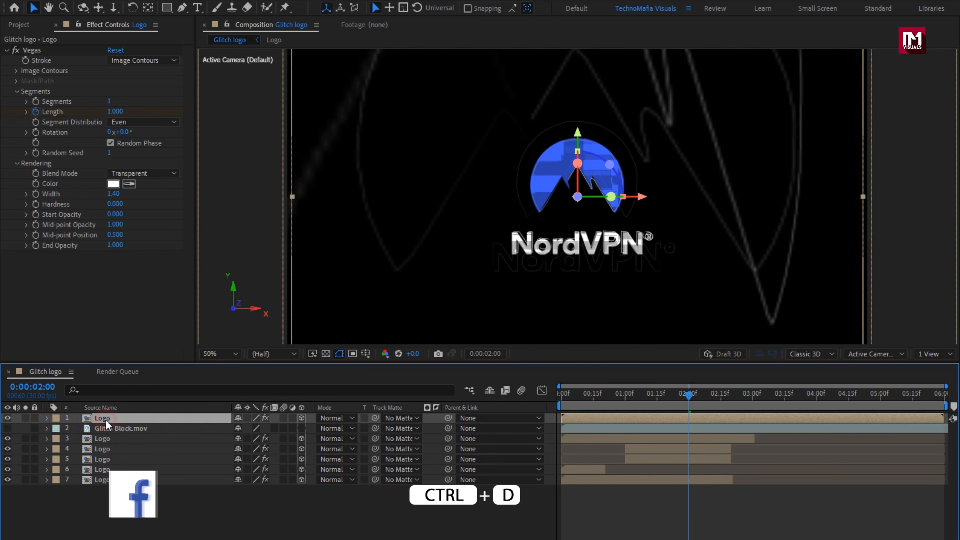
- Duplicate the topmost Logo layer and set the copy's Vegas stroke Width to 1
{"action": "key", "text": "ctrl+d"}
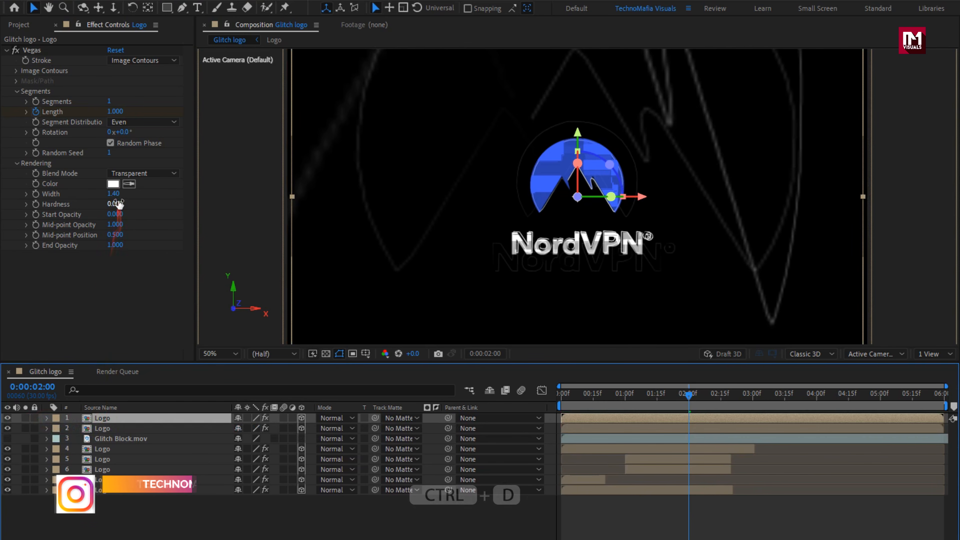
{"action": "left_click", "coordinate": [113, 194]}
{"action": "type", "text": "1"}
{"action": "key", "text": "Return"}
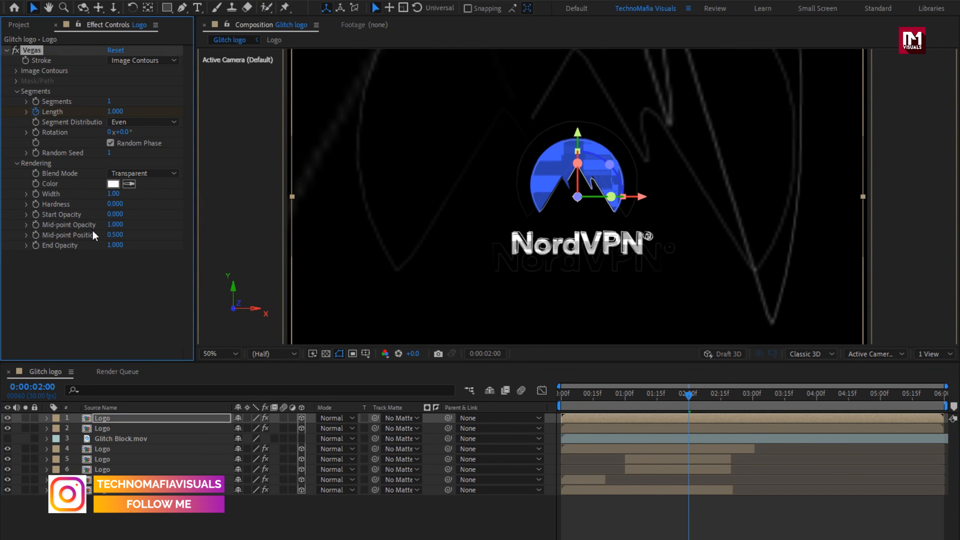
- Set the Z position of the new topmost Logo copy to 100
{"action": "left_click", "coordinate": [114, 417]}
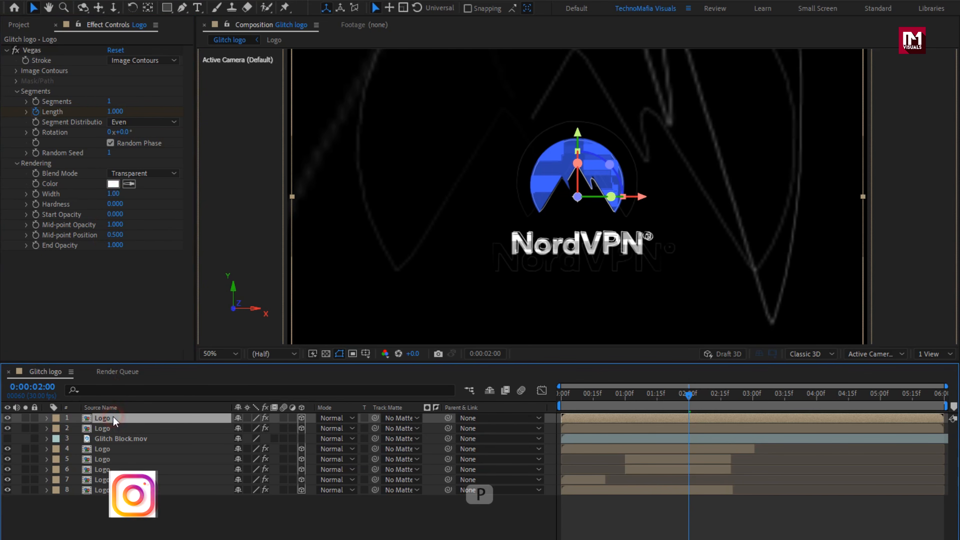
{"action": "key", "text": "p"}
{"action": "left_click", "coordinate": [277, 428]}
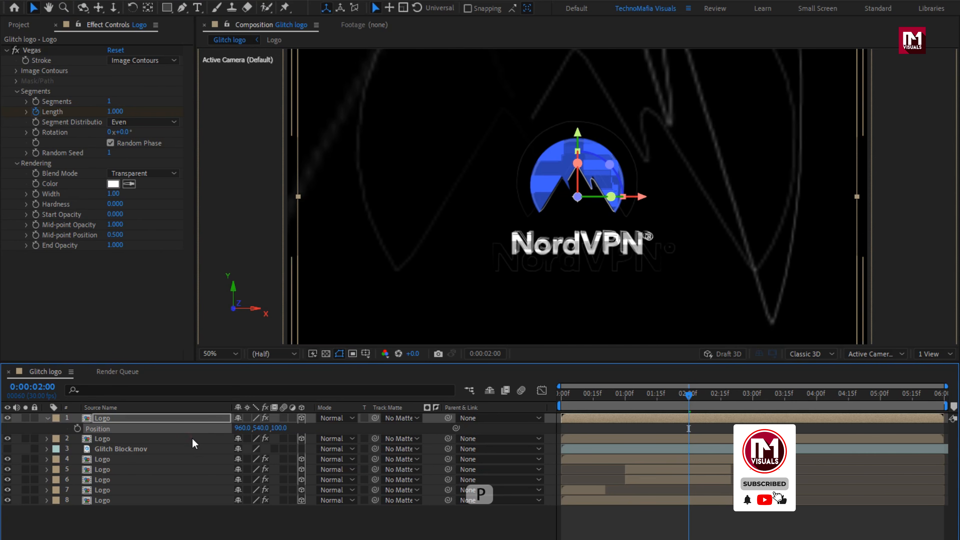
{"action": "left_click", "coordinate": [48, 418]}
- Shift the topmost Logo layer earlier in time so it ends just after 05:00, and preview the outline timing
{"action": "left_click", "coordinate": [587, 418]}
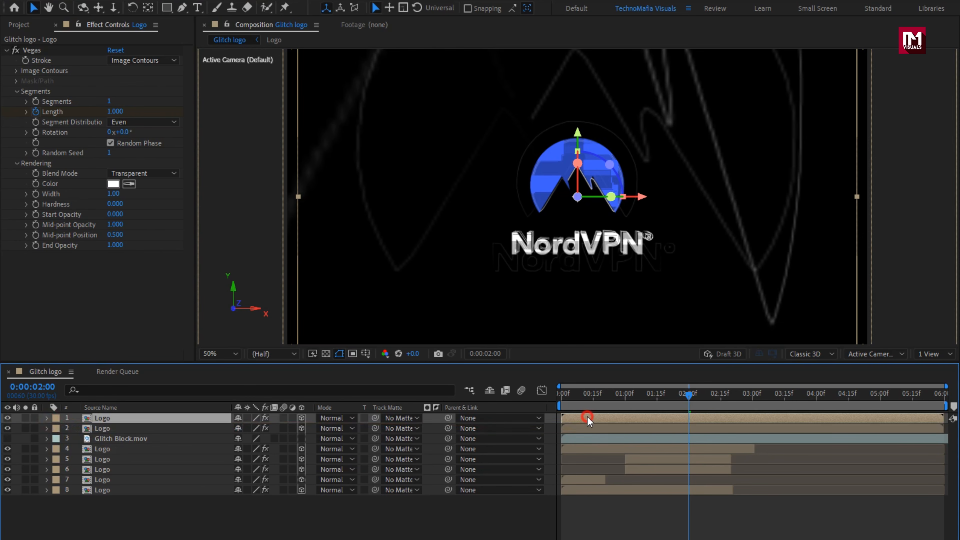
{"action": "left_click_drag", "start_coordinate": [587, 418], "coordinate": [544, 420]}
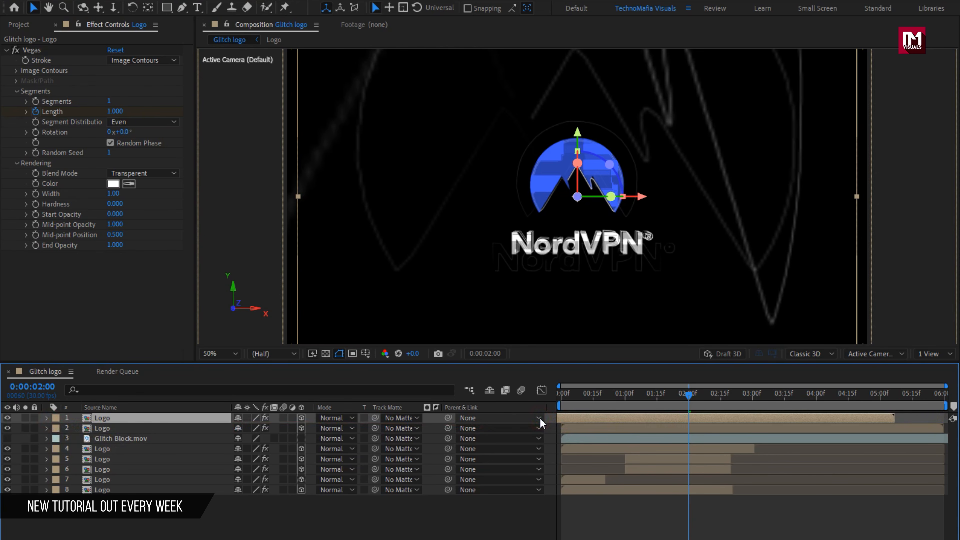
{"action": "left_click", "coordinate": [571, 397]}
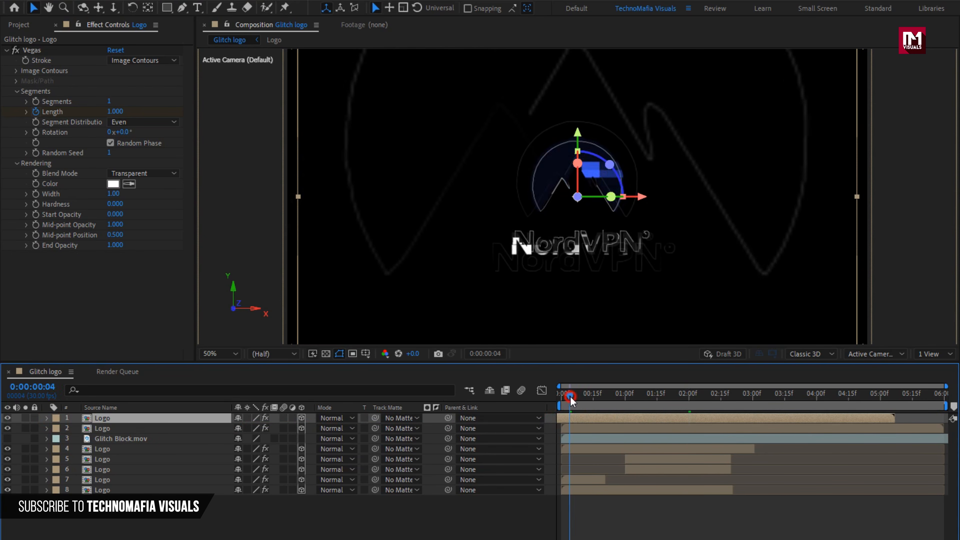
{"action": "left_click_drag", "start_coordinate": [572, 401], "coordinate": [651, 390]}
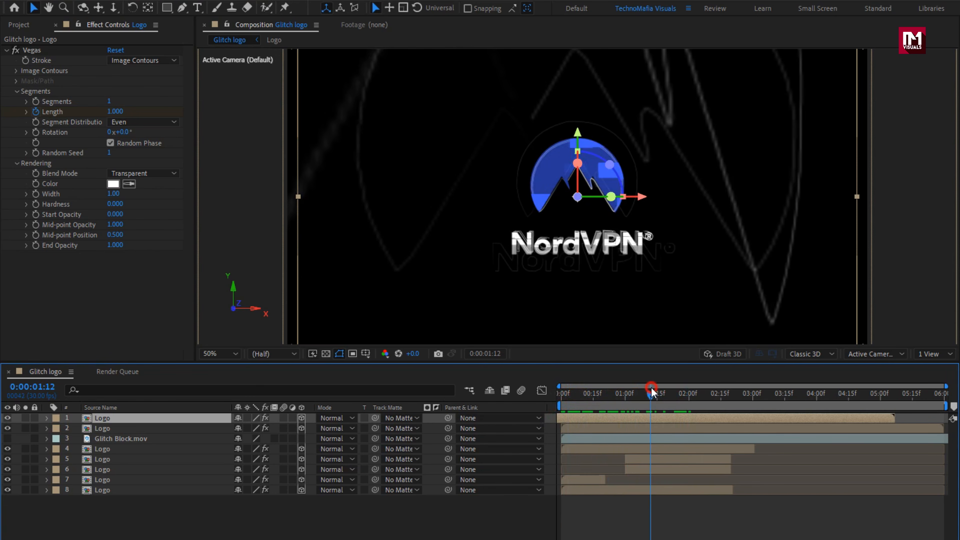
- Duplicate the time-shifted topmost Logo layer and set the copy's Vegas Width to 1.4
{"action": "left_click", "coordinate": [156, 418]}
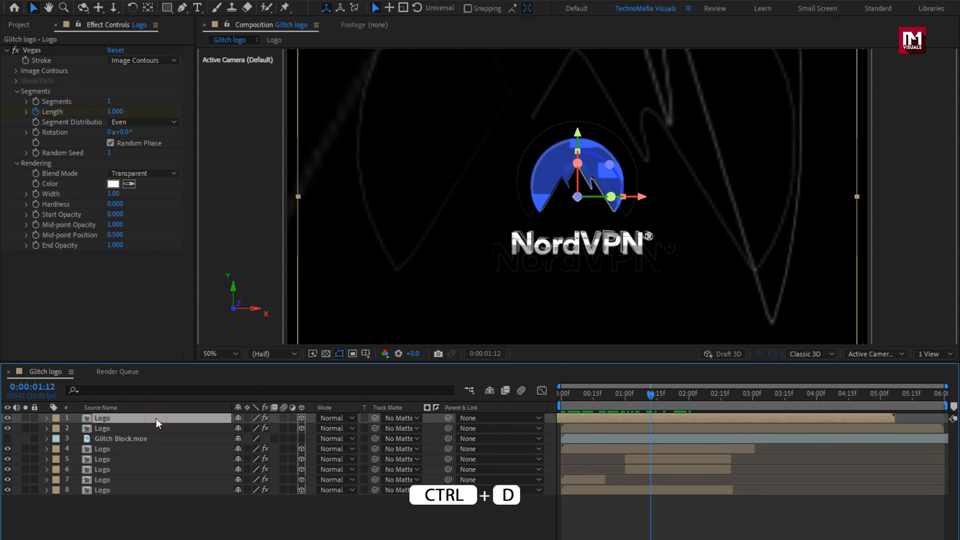
{"action": "key", "text": "ctrl+d"}
{"action": "left_click", "coordinate": [115, 194]}
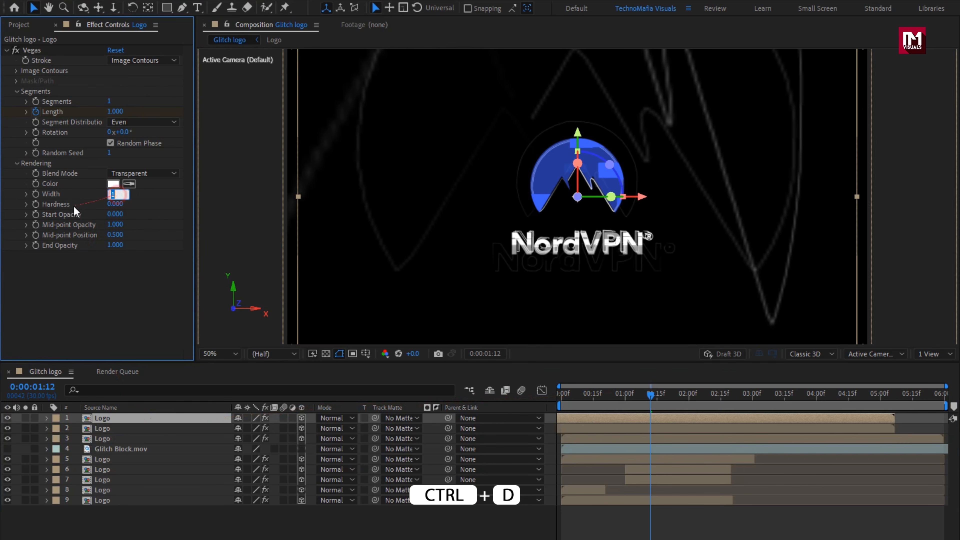
{"action": "type", "text": ".4"}
{"action": "key", "text": "Return"}
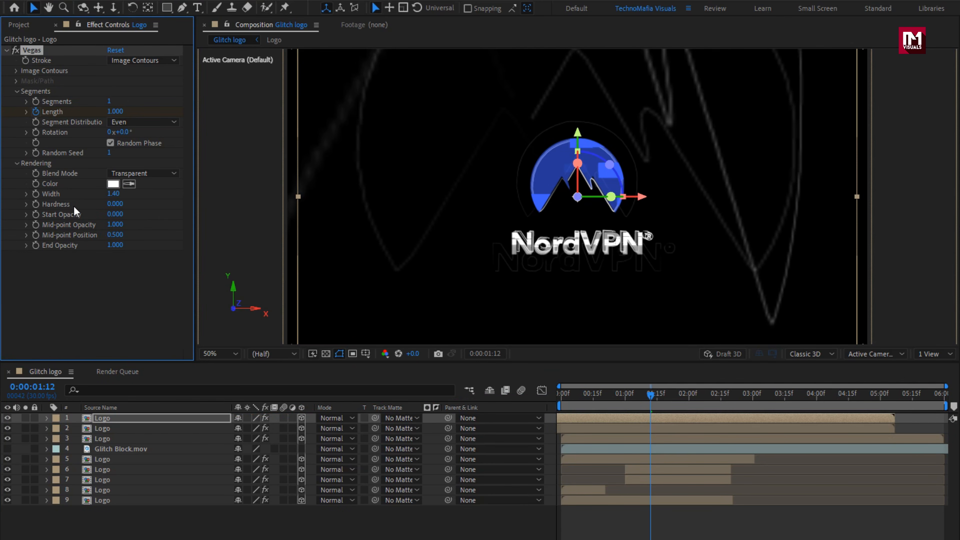
- Shift the newest Logo copy further earlier so it ends just after 04:00, and check the staggered outlines
{"action": "left_click", "coordinate": [167, 418]}
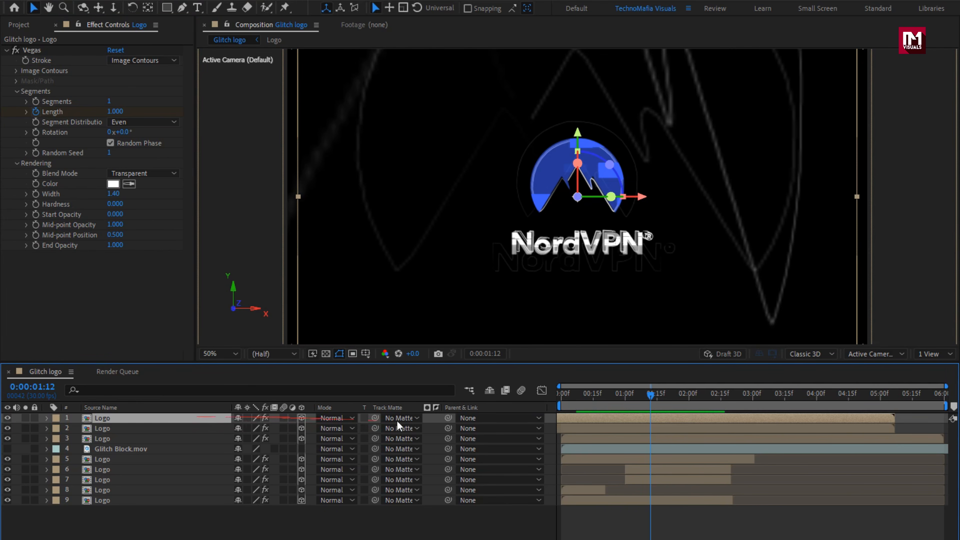
{"action": "mouse_move", "coordinate": [604, 422]}
{"action": "left_mouse_down"}
{"action": "mouse_move", "coordinate": [539, 421]}
{"action": "mouse_move", "coordinate": [589, 397]}
{"action": "mouse_move", "coordinate": [692, 395]}
{"action": "mouse_move", "coordinate": [607, 400]}
{"action": "left_mouse_up"}
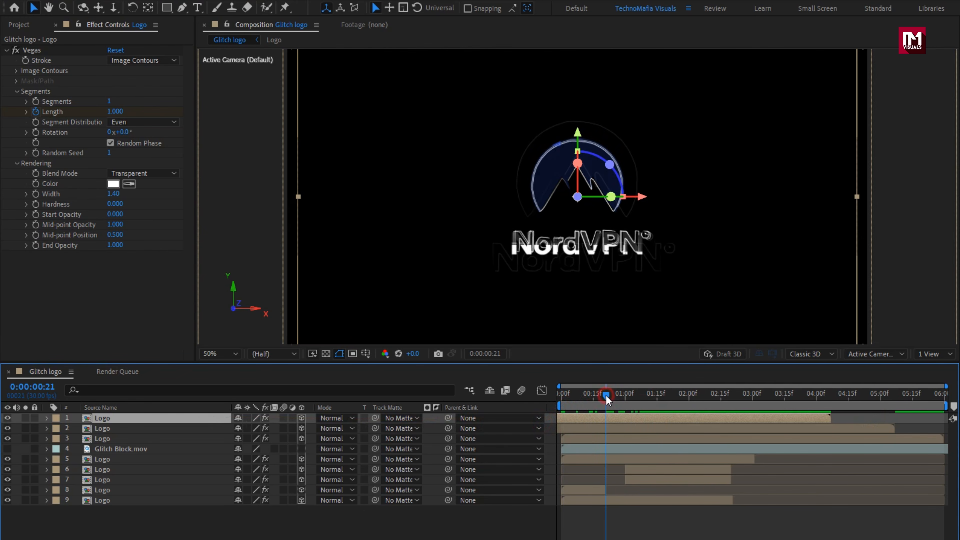
- Trim the ends of the three topmost Logo outline layers to 0:00:02:10 and preview the result
{"action": "left_click", "coordinate": [103, 438]}
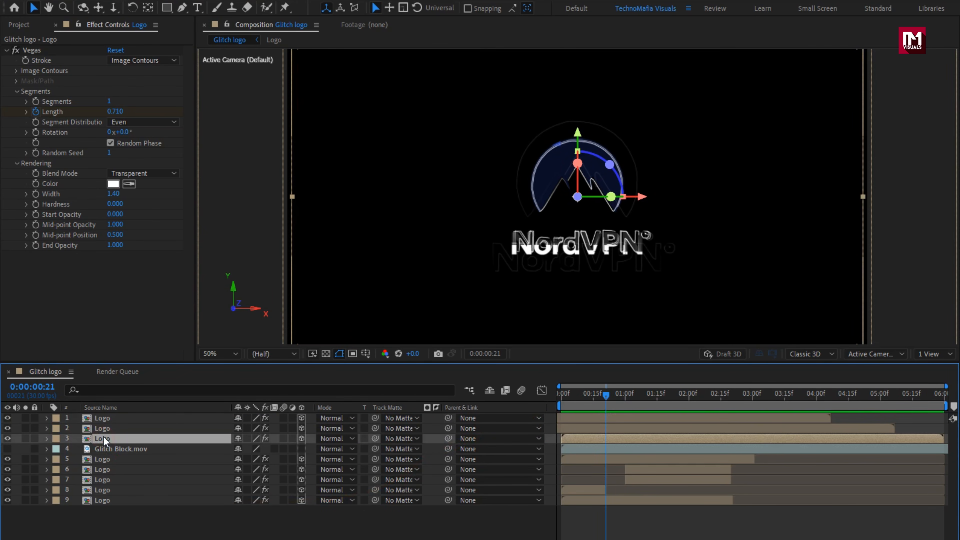
{"action": "left_click", "coordinate": [106, 428], "text": "ctrl"}
{"action": "left_click", "coordinate": [108, 419], "text": "ctrl"}
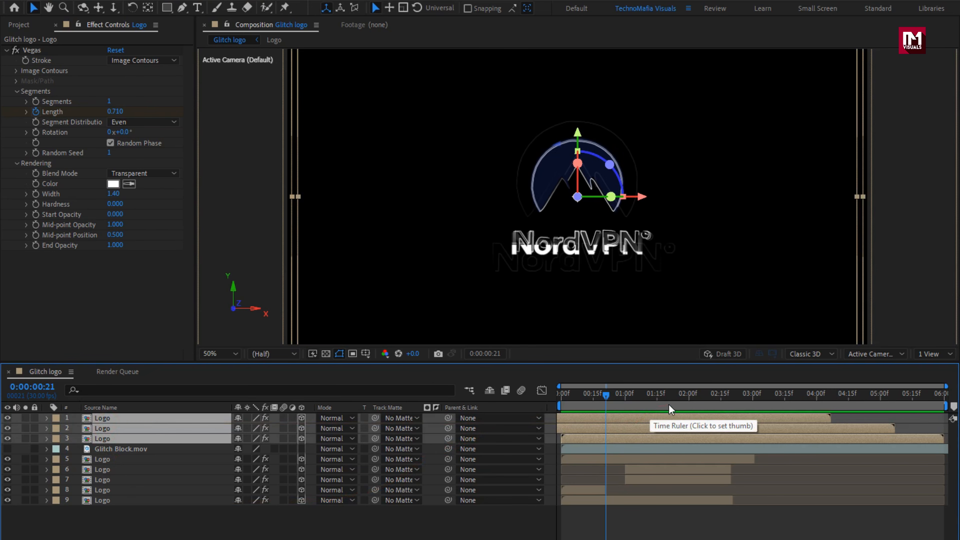
{"action": "left_click_drag", "start_coordinate": [654, 397], "coordinate": [710, 397]}
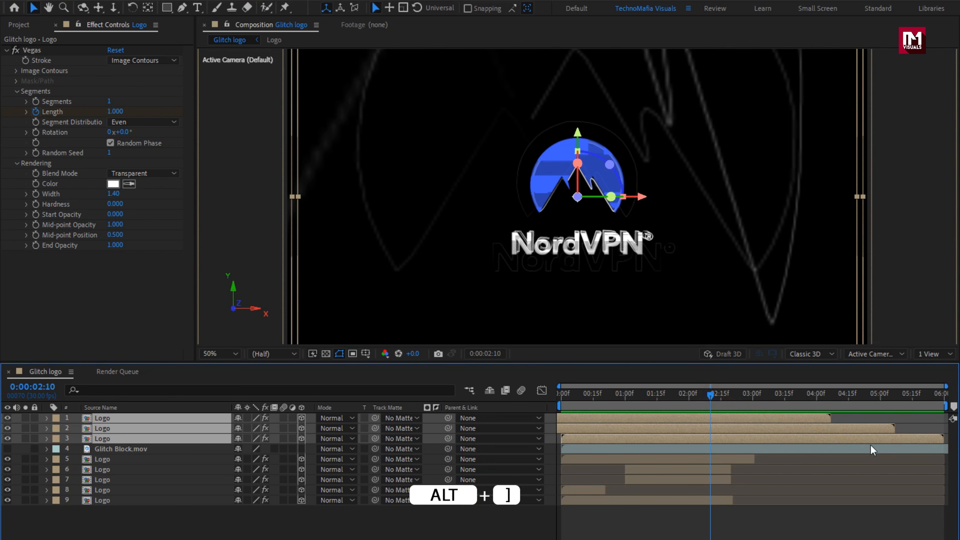
{"action": "key", "text": "alt+bracketright"}
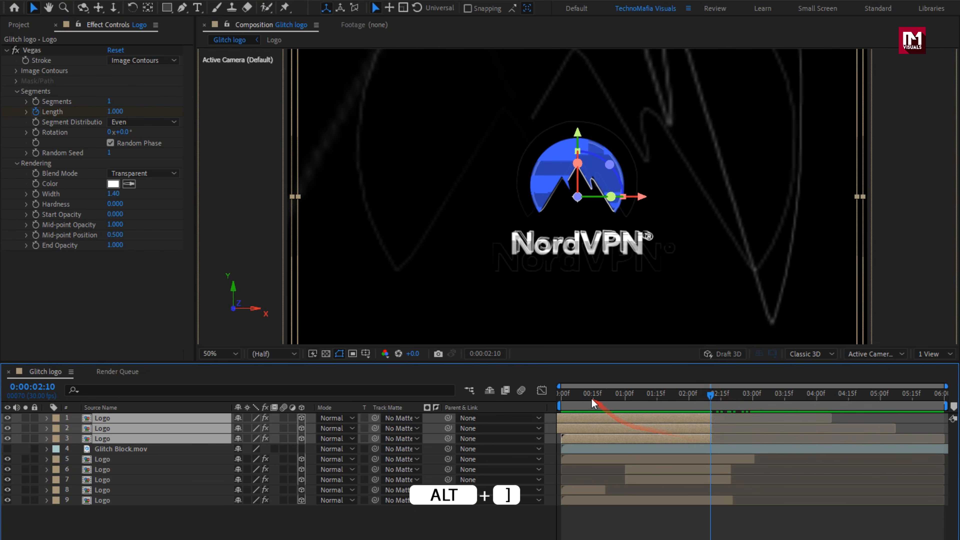
{"action": "left_click_drag", "start_coordinate": [591, 398], "coordinate": [766, 396]}
{"action": "left_click_drag", "start_coordinate": [858, 397], "coordinate": [639, 464]}
- Add a null object to the Glitch logo composition and make it a 3D layer
{"action": "left_click", "coordinate": [642, 459]}
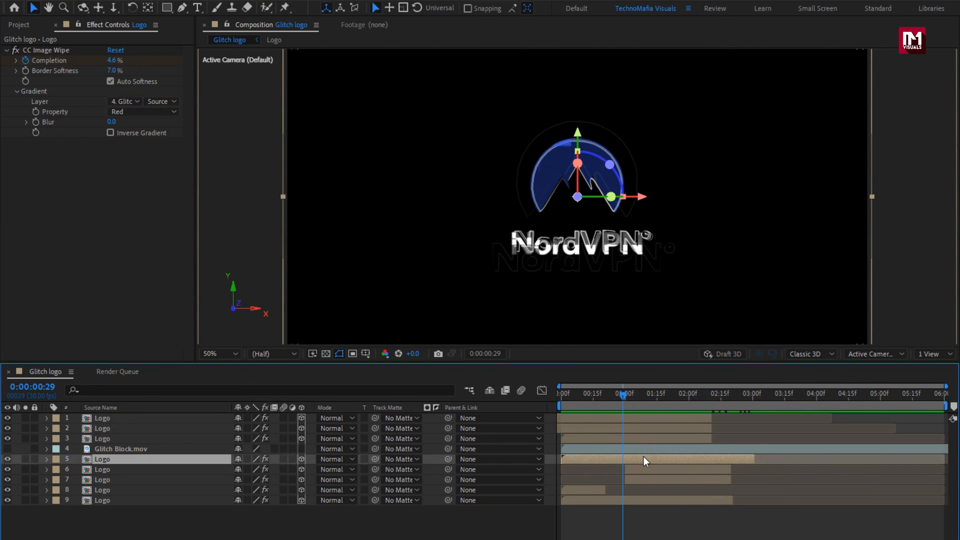
{"action": "left_click", "coordinate": [456, 530]}
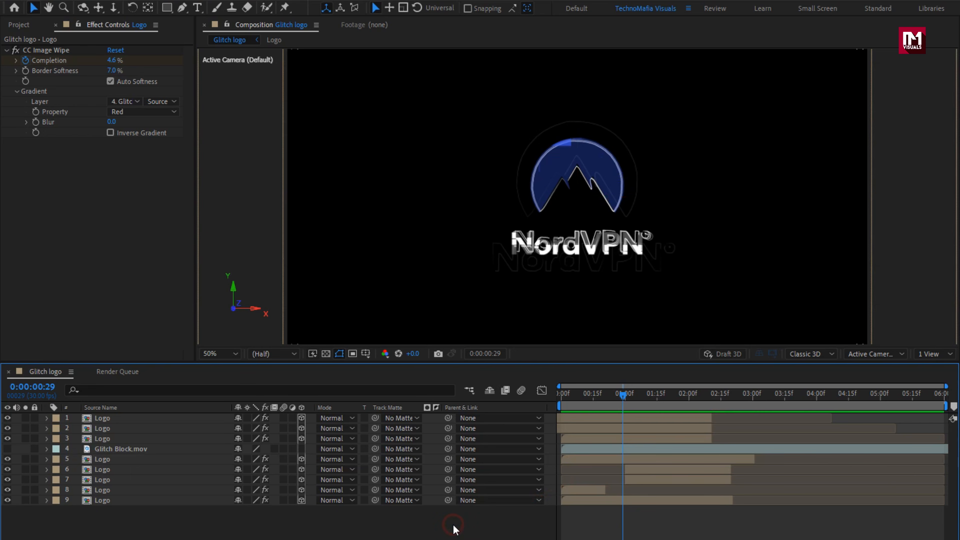
{"action": "right_click", "coordinate": [433, 529]}
{"action": "mouse_move", "coordinate": [573, 374]}
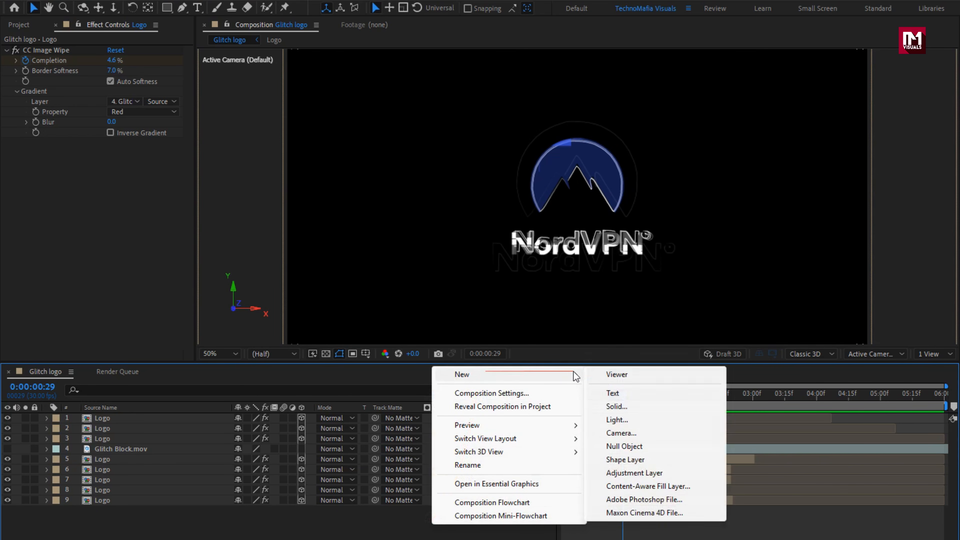
{"action": "left_click", "coordinate": [620, 447]}
{"action": "left_click", "coordinate": [301, 418]}
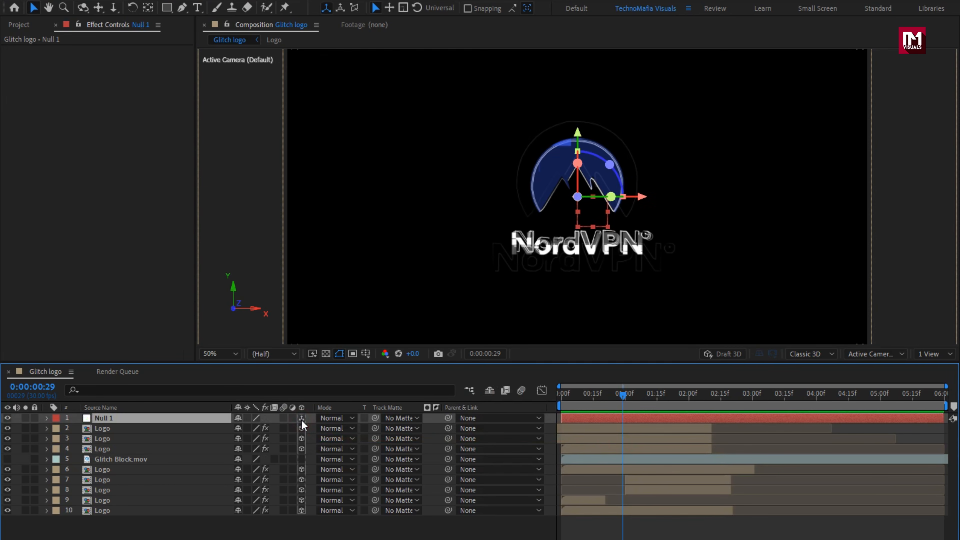
- Parent the three Logo outline layers directly below the null to Null 1
{"action": "left_click", "coordinate": [143, 449]}
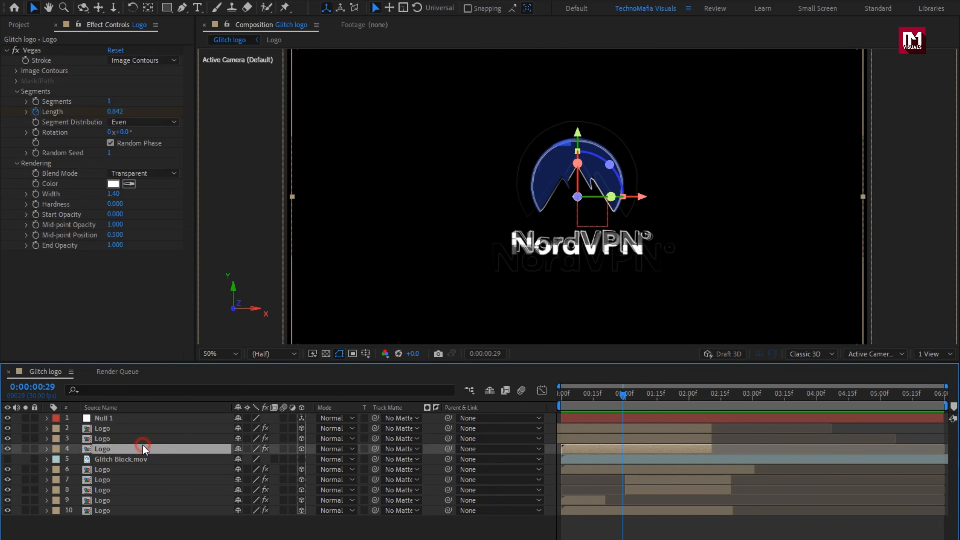
{"action": "left_click", "coordinate": [142, 438], "text": "shift"}
{"action": "left_click", "coordinate": [142, 429], "text": "shift"}
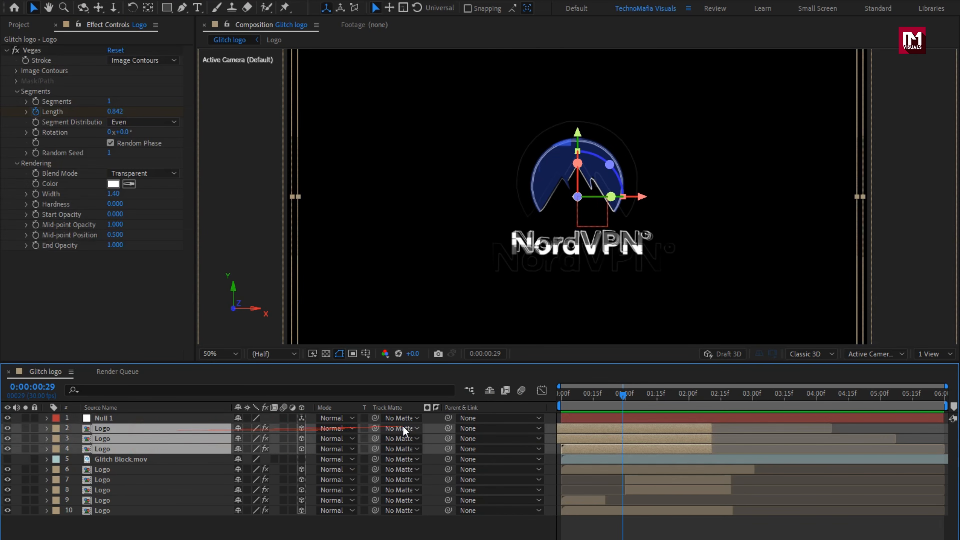
{"action": "left_click", "coordinate": [471, 428]}
{"action": "left_click", "coordinate": [498, 460]}
- Keyframe the null's Y Rotation from 0 at 0:00:00:00 to 1 full revolution at 0:00:02:00, and preview the spin
{"action": "left_click", "coordinate": [127, 419]}
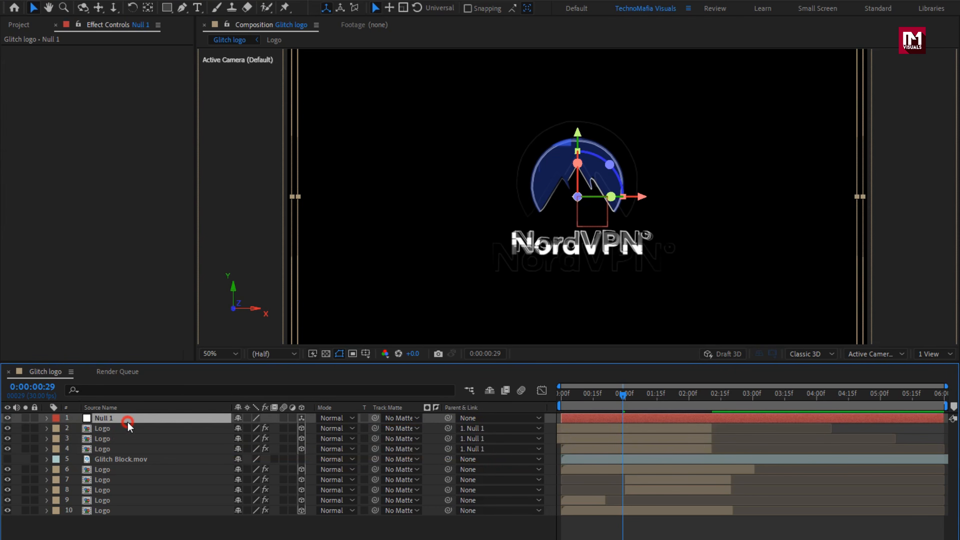
{"action": "key", "text": "r"}
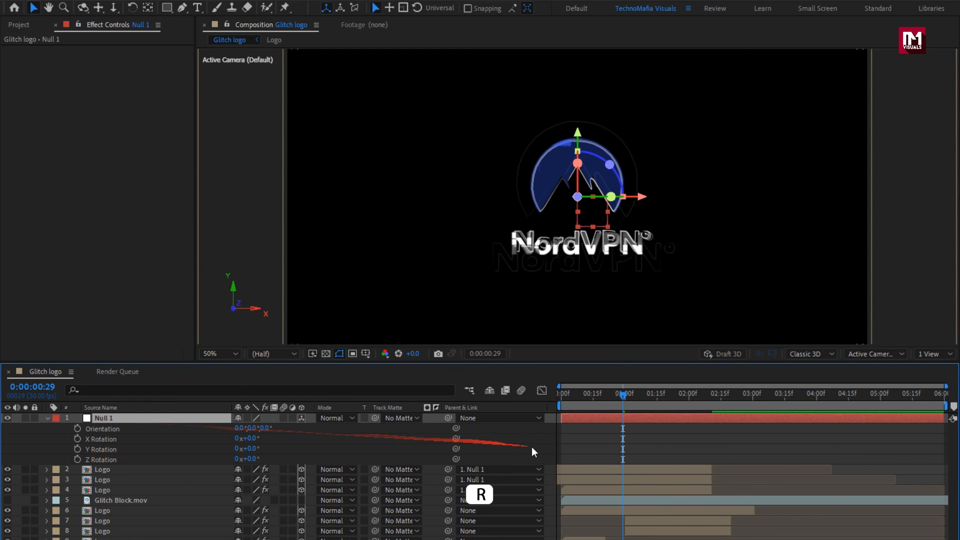
{"action": "left_click", "coordinate": [561, 402]}
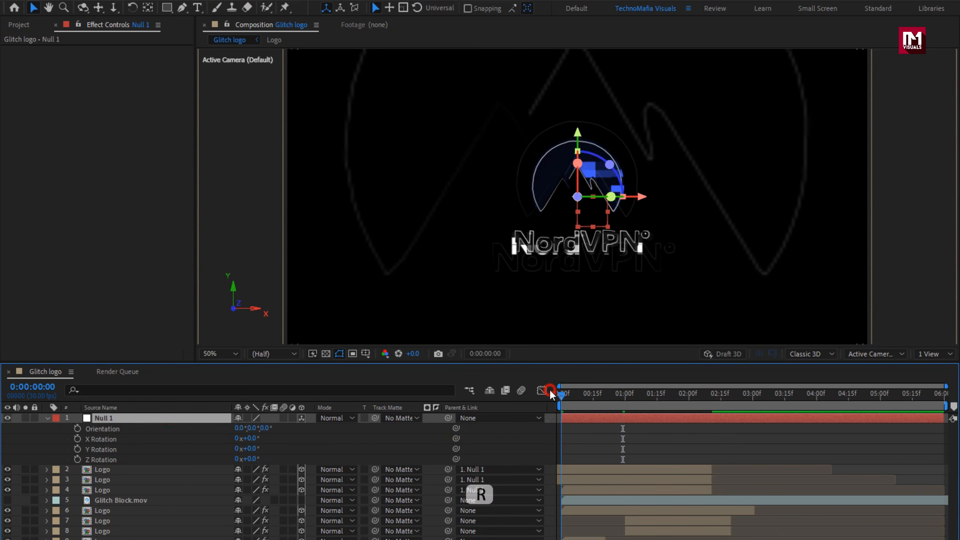
{"action": "left_click", "coordinate": [78, 449]}
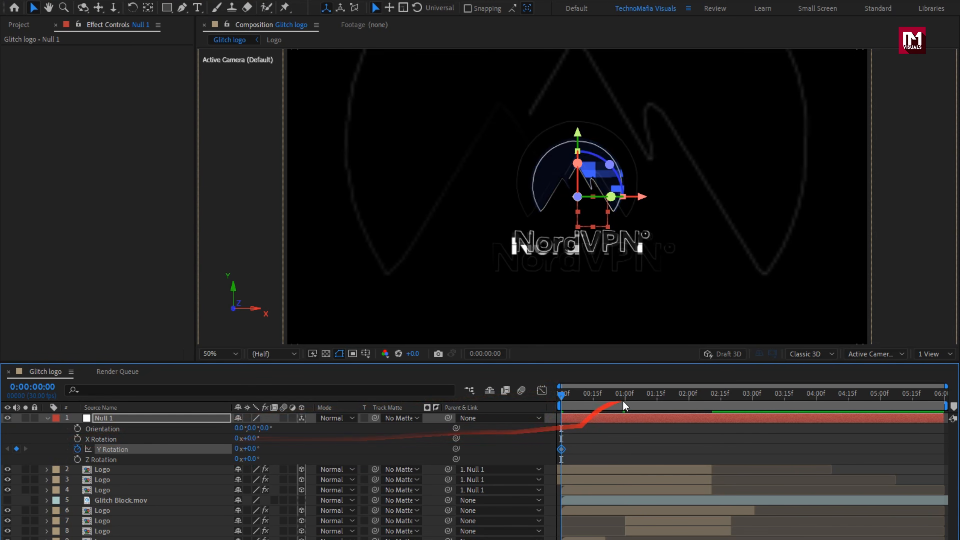
{"action": "left_click_drag", "start_coordinate": [624, 399], "coordinate": [694, 399]}
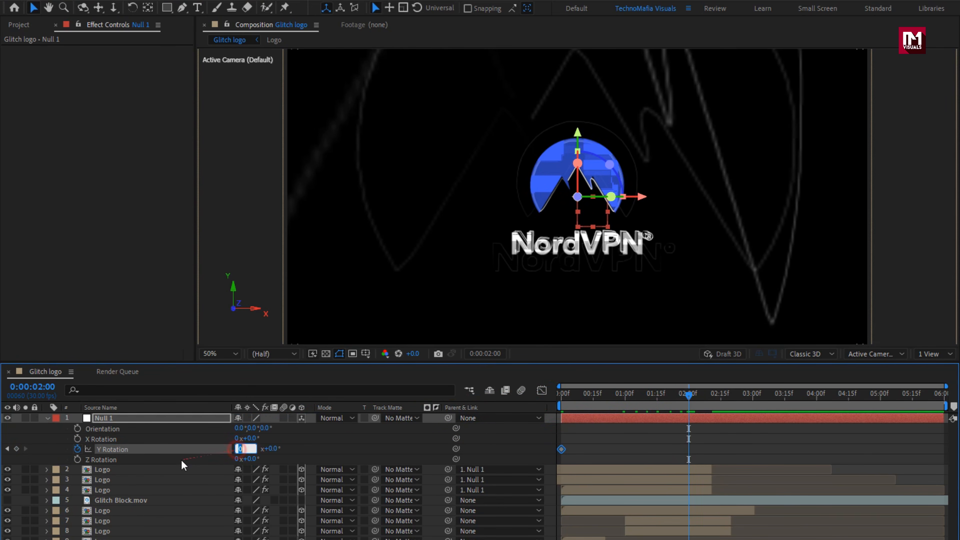
{"action": "type", "text": "1"}
{"action": "key", "text": "Return"}
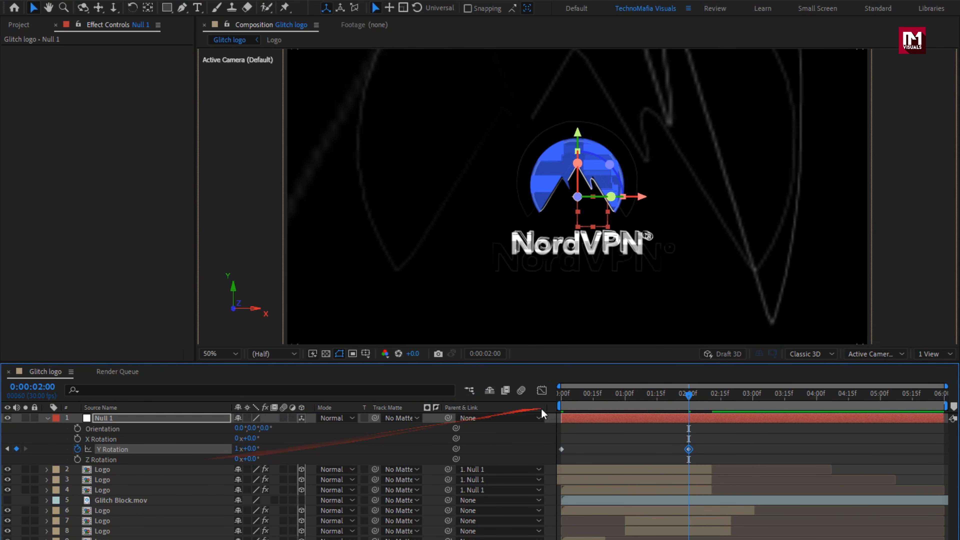
{"action": "left_click_drag", "start_coordinate": [561, 396], "coordinate": [651, 402]}
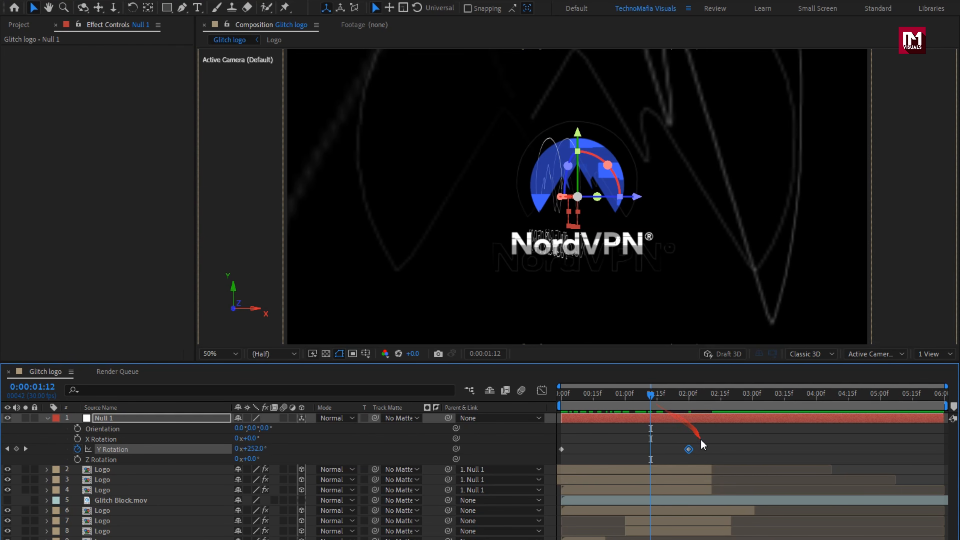
- Ease the null's Y Rotation keyframe at 0:00:02:00, extend its incoming speed handle back to about 0:00:01:00, and preview the spin
{"action": "right_click", "coordinate": [688, 449]}
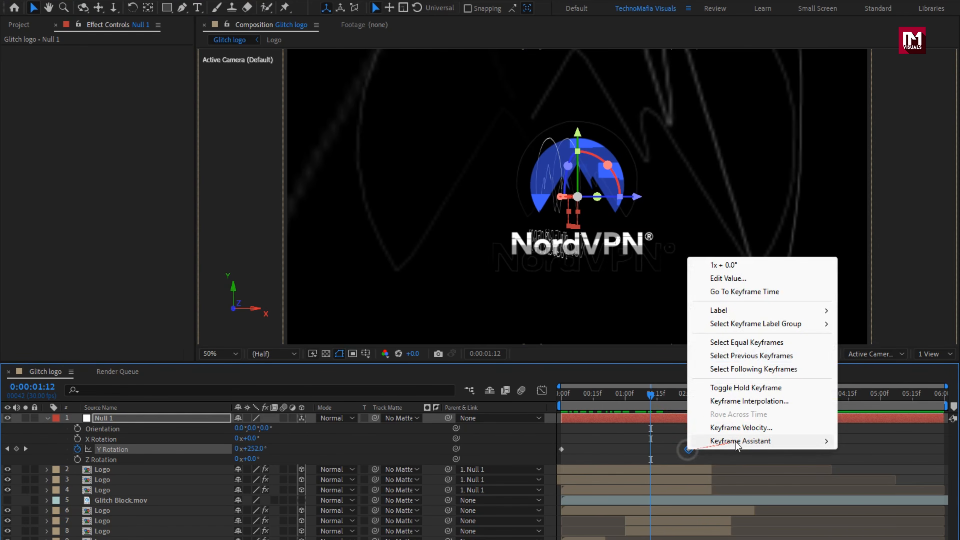
{"action": "mouse_move", "coordinate": [739, 445]}
{"action": "left_click", "coordinate": [871, 481]}
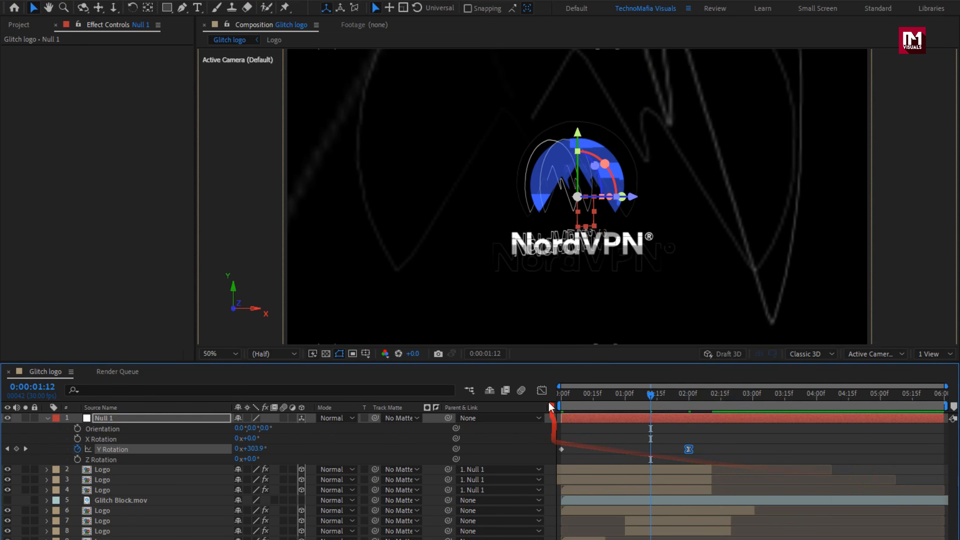
{"action": "key", "text": "shift+F3"}
{"action": "left_click_drag", "start_coordinate": [666, 498], "coordinate": [625, 499]}
{"action": "left_click", "coordinate": [561, 337]}
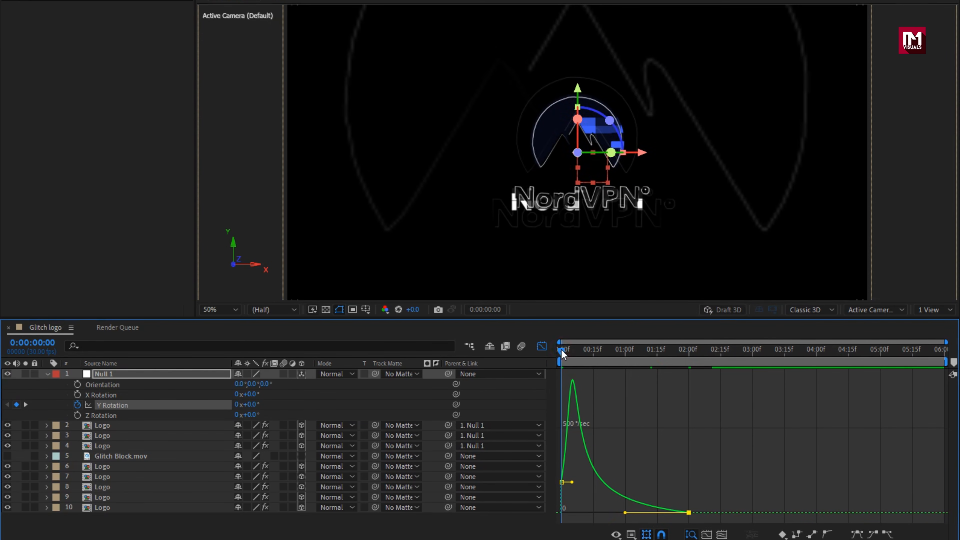
{"action": "key", "text": "space"}
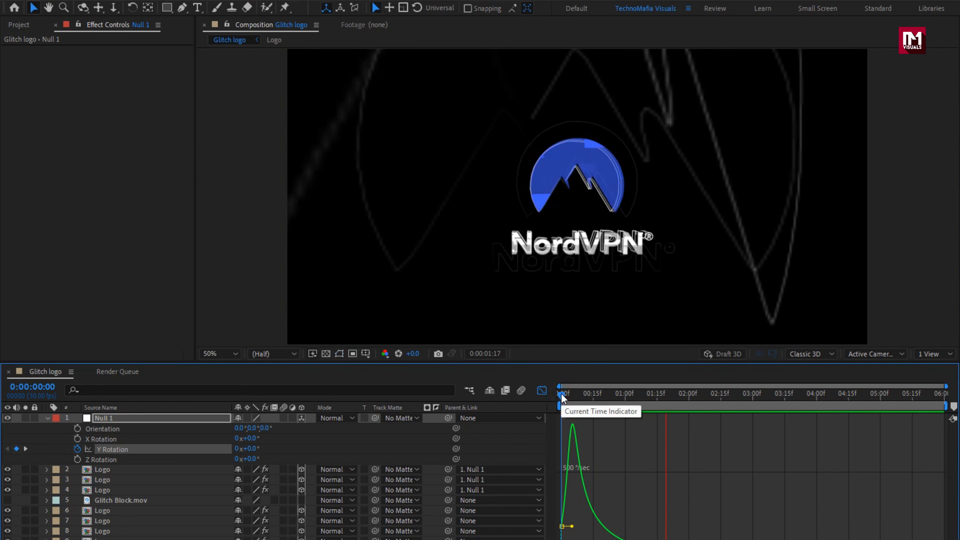
{"action": "key", "text": "space"}
{"action": "left_click", "coordinate": [46, 418]}
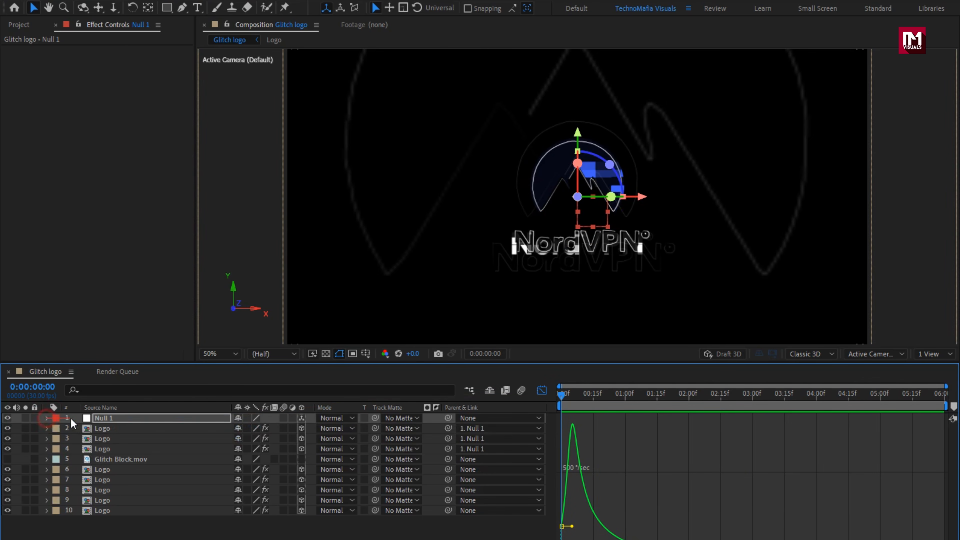
{"action": "left_click", "coordinate": [542, 390]}
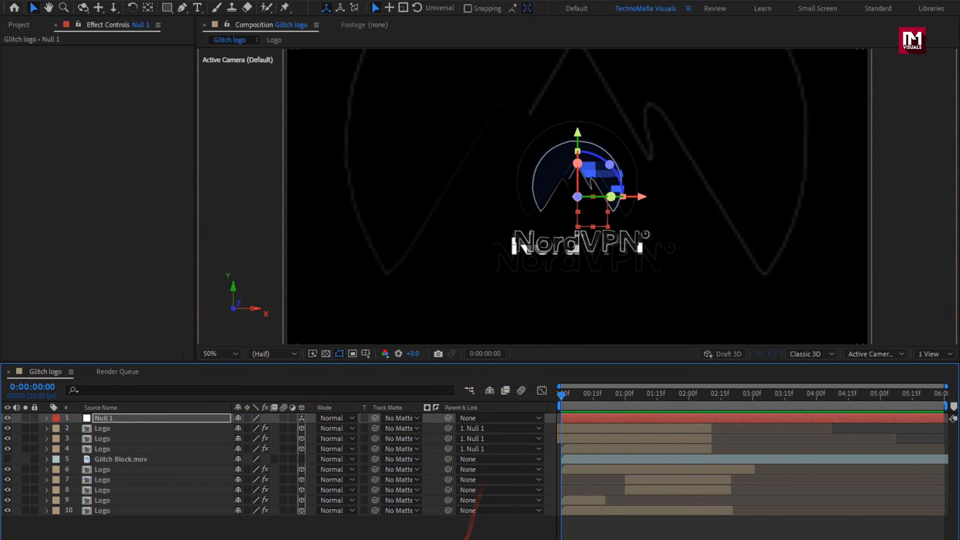
- Add a two-node camera with the 50mm preset to the Glitch logo composition
{"action": "left_click", "coordinate": [264, 533]}
{"action": "right_click", "coordinate": [264, 536]}
{"action": "mouse_move", "coordinate": [302, 398]}
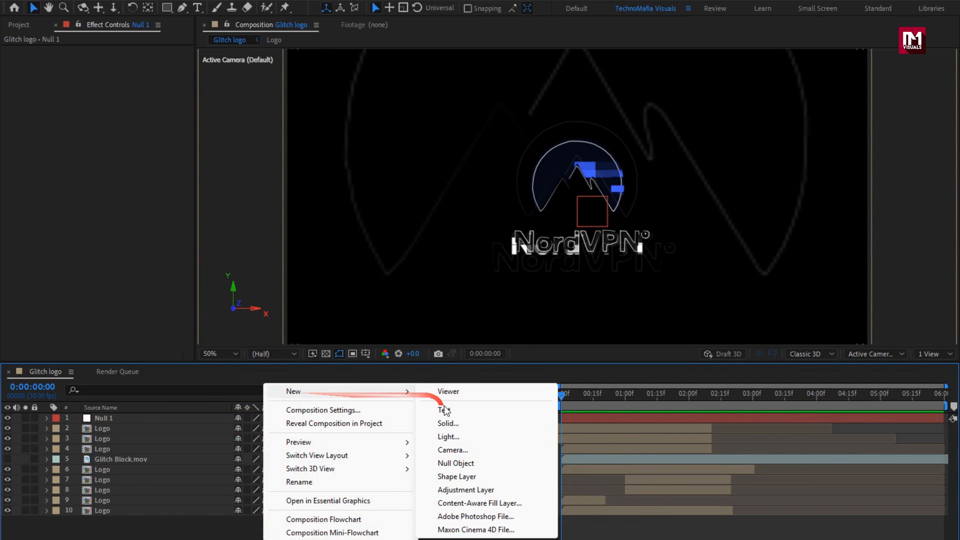
{"action": "left_click", "coordinate": [457, 452]}
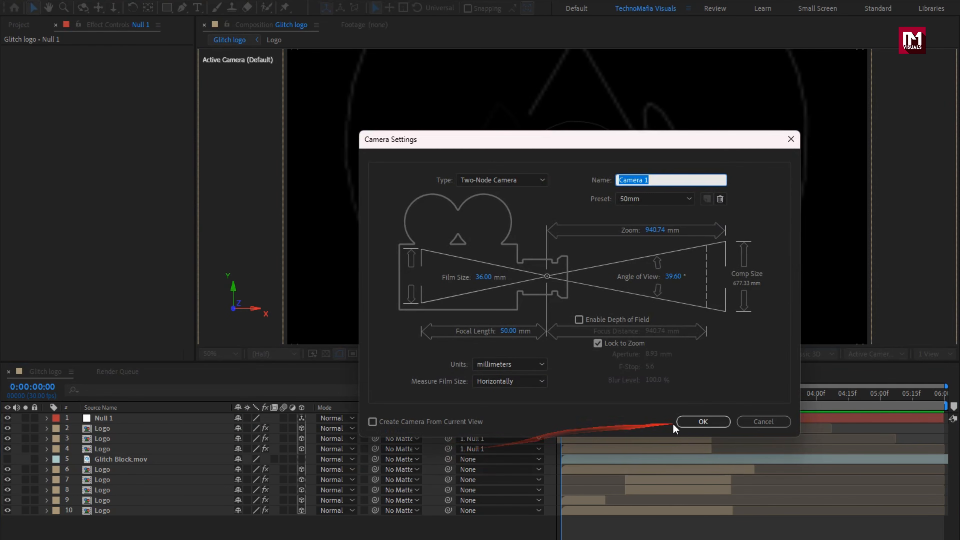
{"action": "left_click", "coordinate": [680, 422]}
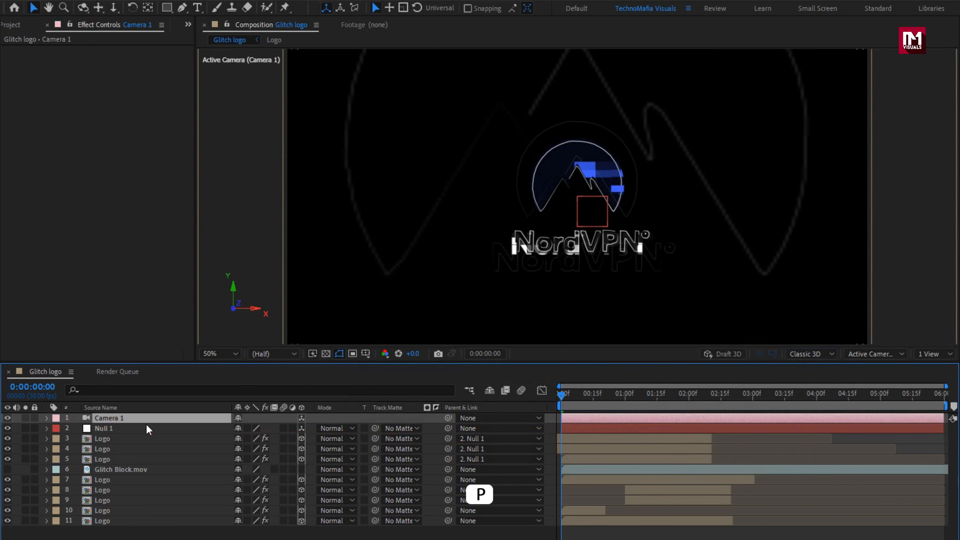
- Keyframe Camera 1's Position at 0:00:00:00, and set its Z value to -2188.7 at 0:00:00:10
{"action": "key", "text": "p"}
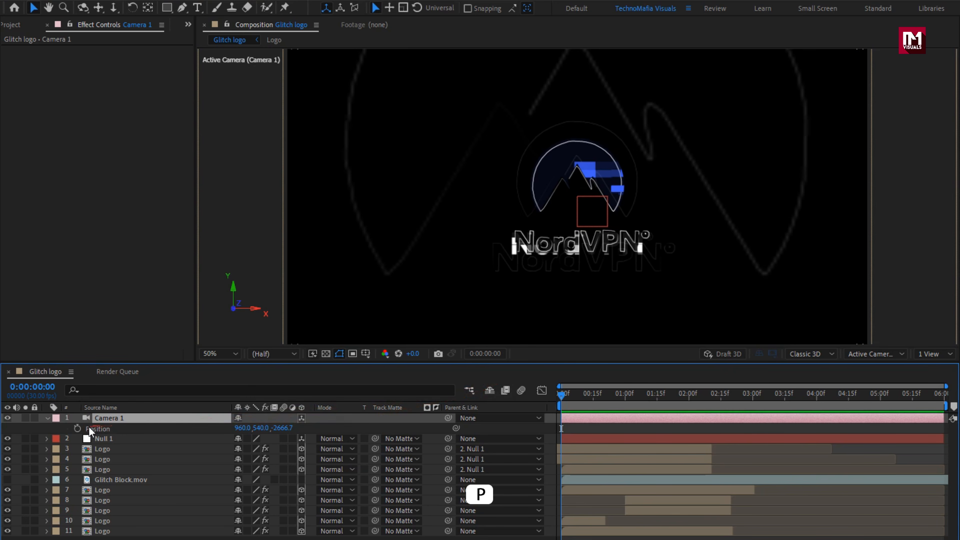
{"action": "left_click", "coordinate": [77, 429]}
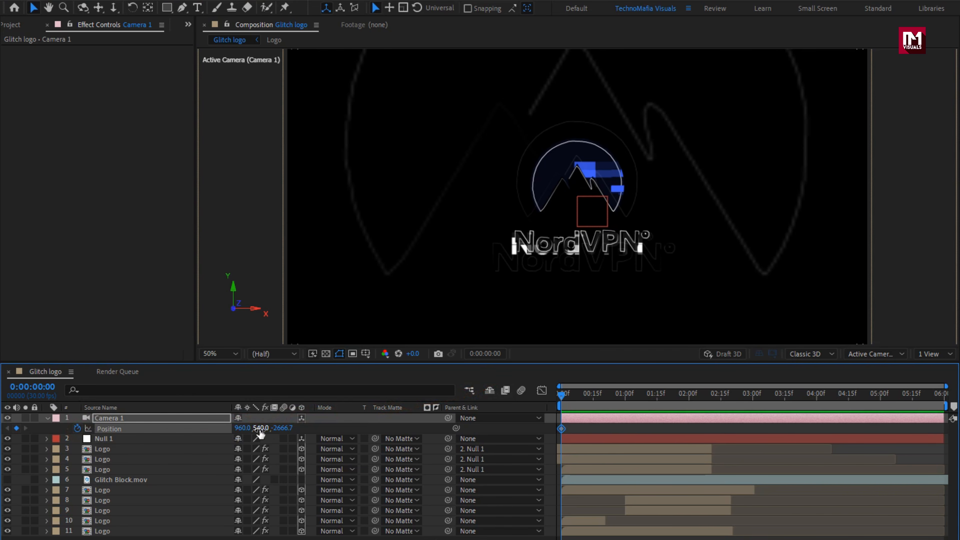
{"action": "left_click_drag", "start_coordinate": [281, 434], "coordinate": [188, 461]}
{"action": "left_click_drag", "start_coordinate": [288, 436], "coordinate": [583, 399]}
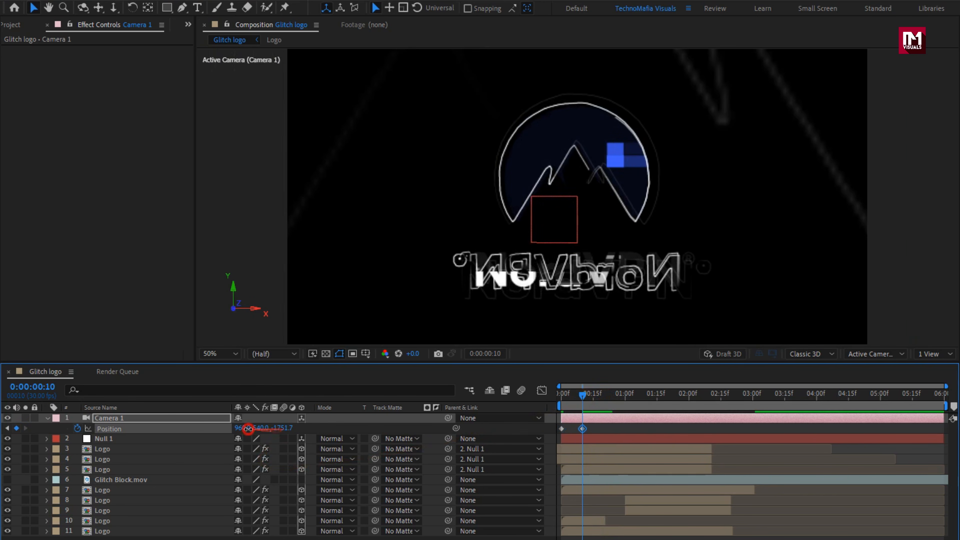
{"action": "left_click_drag", "start_coordinate": [248, 429], "coordinate": [39, 434]}
{"action": "left_click_drag", "start_coordinate": [281, 435], "coordinate": [254, 433]}
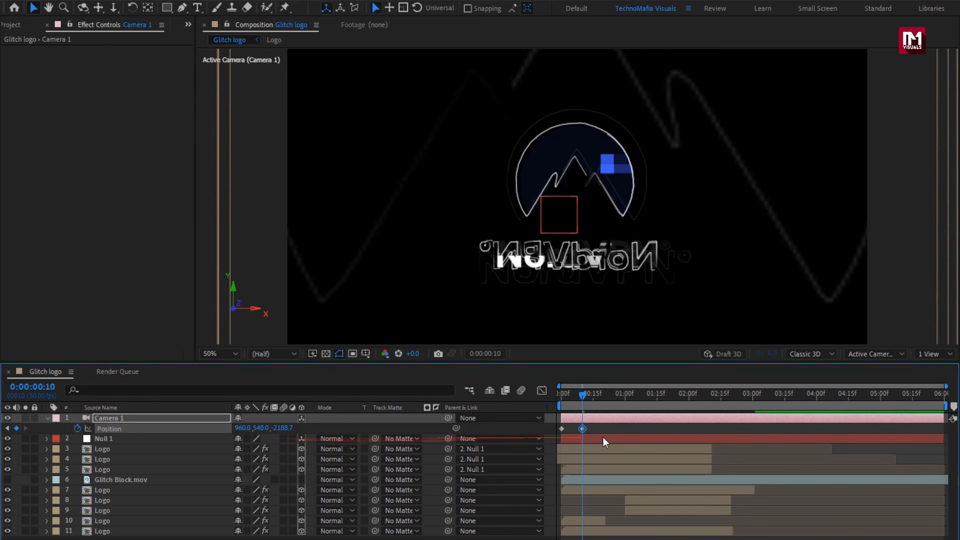
- Set Camera 1's Z Position to -2677.7 at 0:00:01:29 and preview the camera move
{"action": "left_click", "coordinate": [687, 396]}
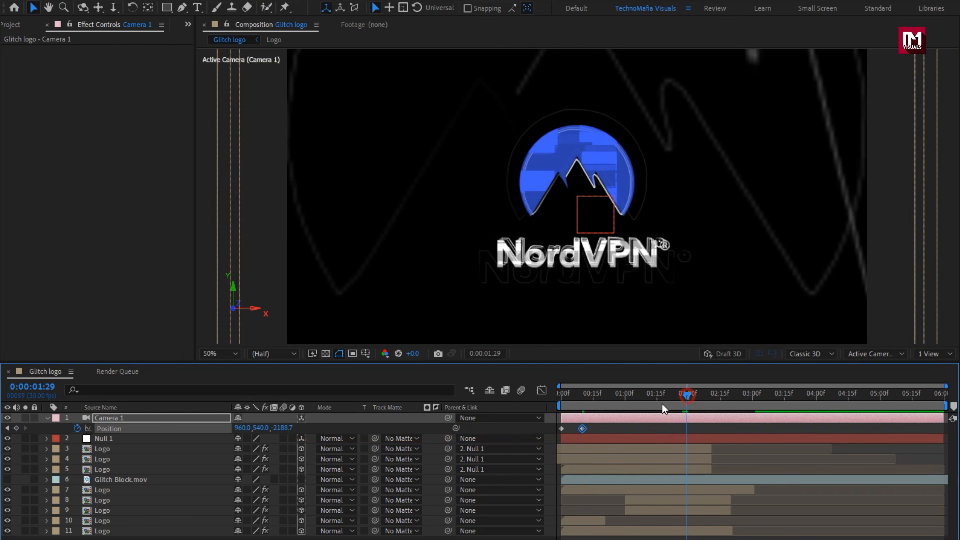
{"action": "left_click_drag", "start_coordinate": [282, 428], "coordinate": [2, 439]}
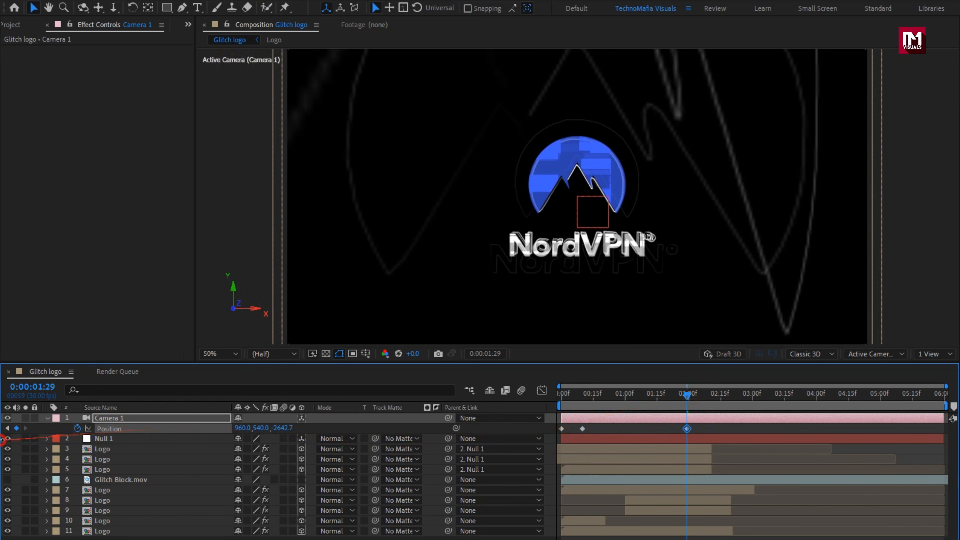
{"action": "left_click_drag", "start_coordinate": [635, 400], "coordinate": [761, 395]}
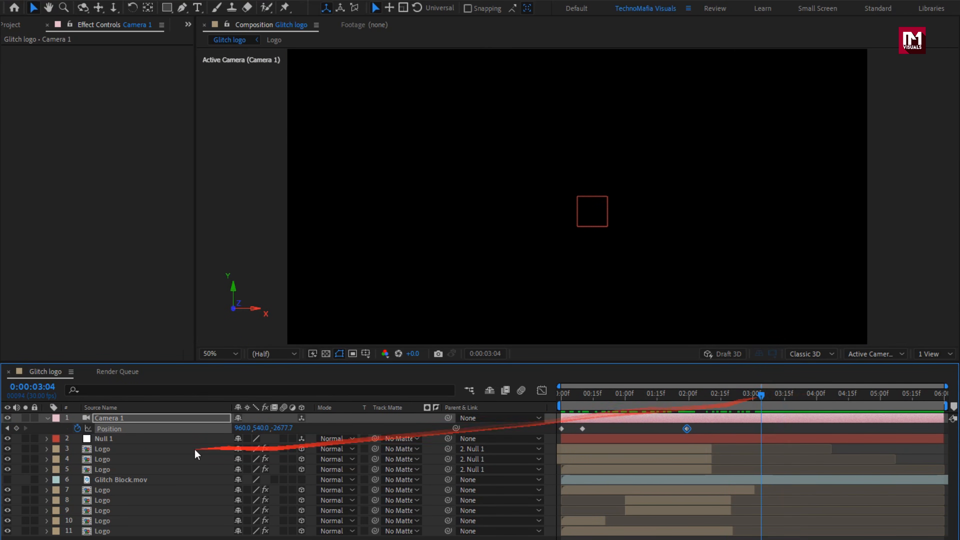
- Add the Logo composition directly below Glitch Block.mov and trim its start to about 0:00:02:20, checking the transition
{"action": "left_click", "coordinate": [19, 25]}
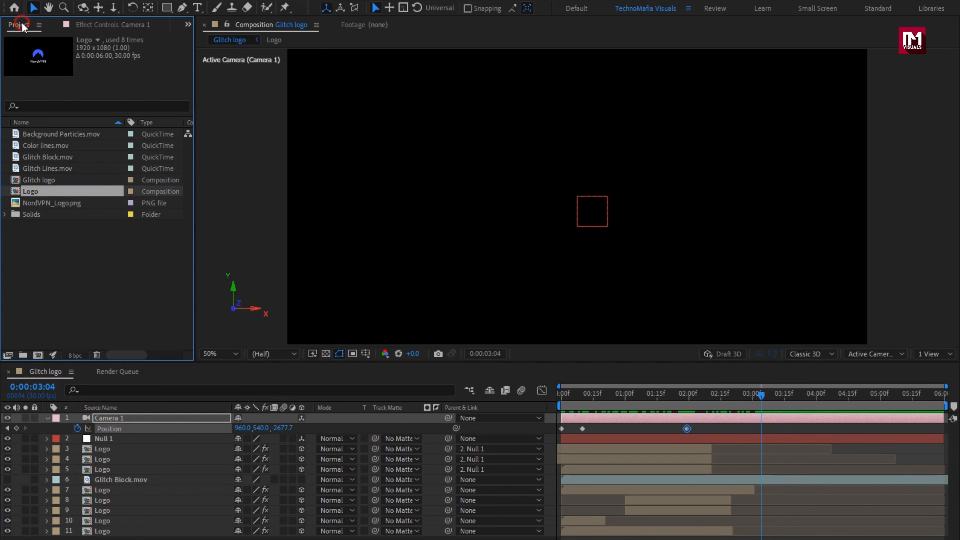
{"action": "left_click_drag", "start_coordinate": [37, 191], "coordinate": [163, 488]}
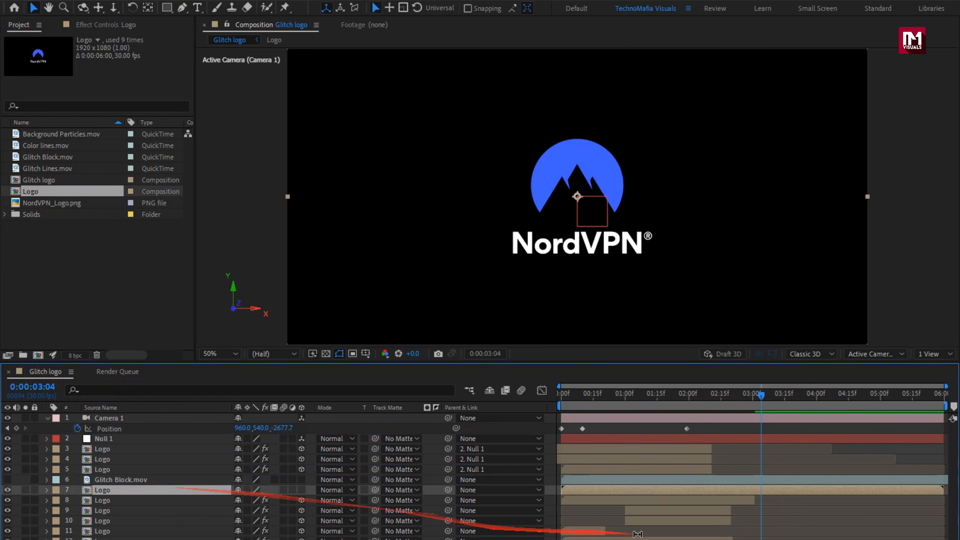
{"action": "left_click_drag", "start_coordinate": [558, 490], "coordinate": [618, 487]}
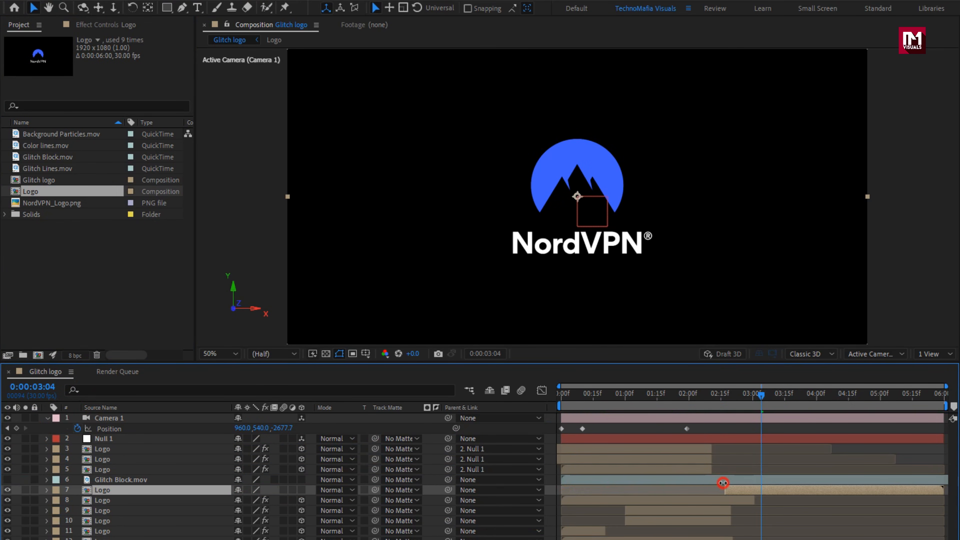
{"action": "left_click_drag", "start_coordinate": [699, 394], "coordinate": [839, 408]}
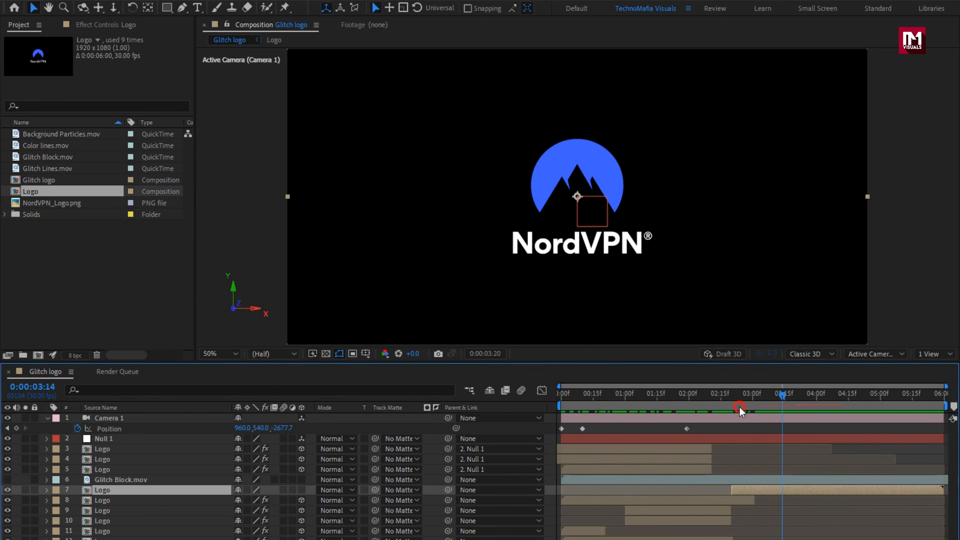
{"action": "left_click_drag", "start_coordinate": [741, 410], "coordinate": [825, 409]}
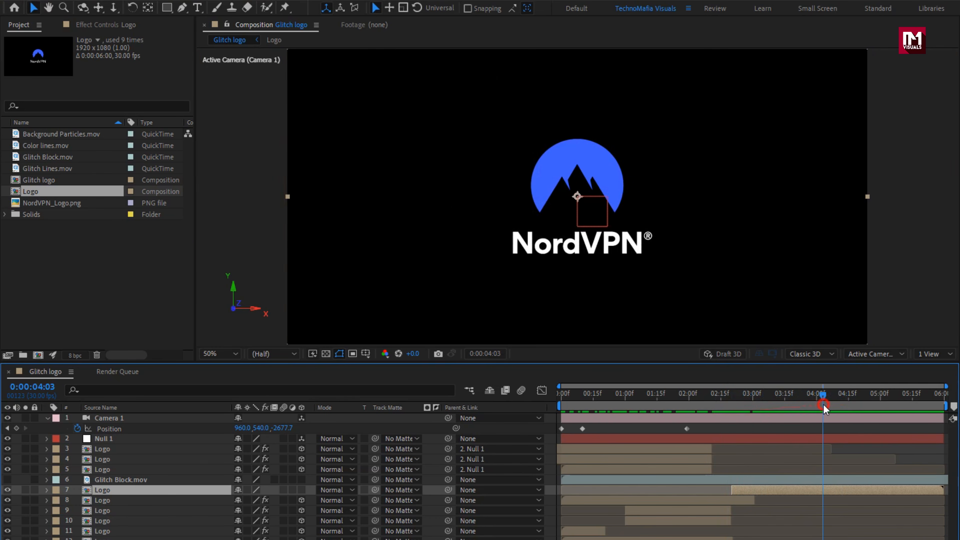
- Make the newly added Logo layer 3D, preview it, and collapse Camera 1's properties
{"action": "left_click", "coordinate": [302, 490]}
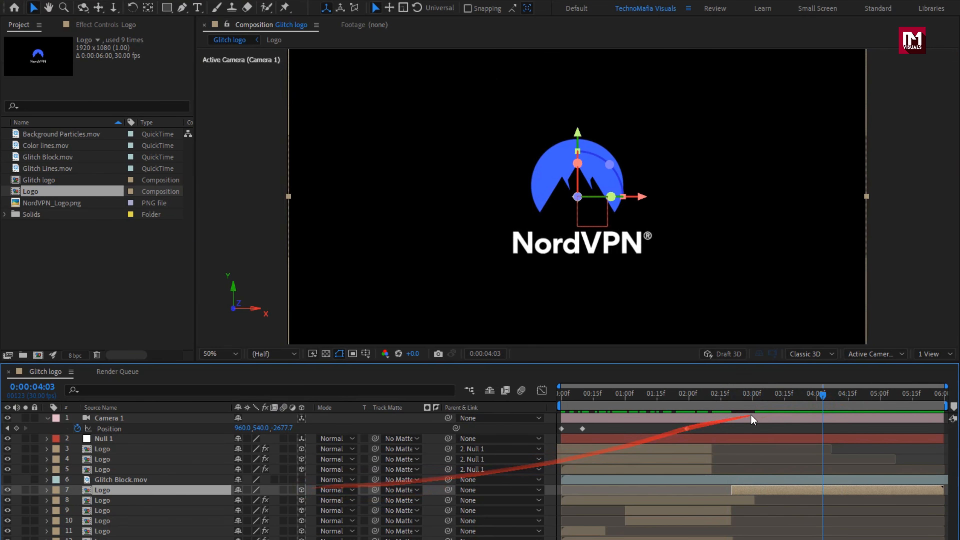
{"action": "left_click_drag", "start_coordinate": [736, 399], "coordinate": [871, 405]}
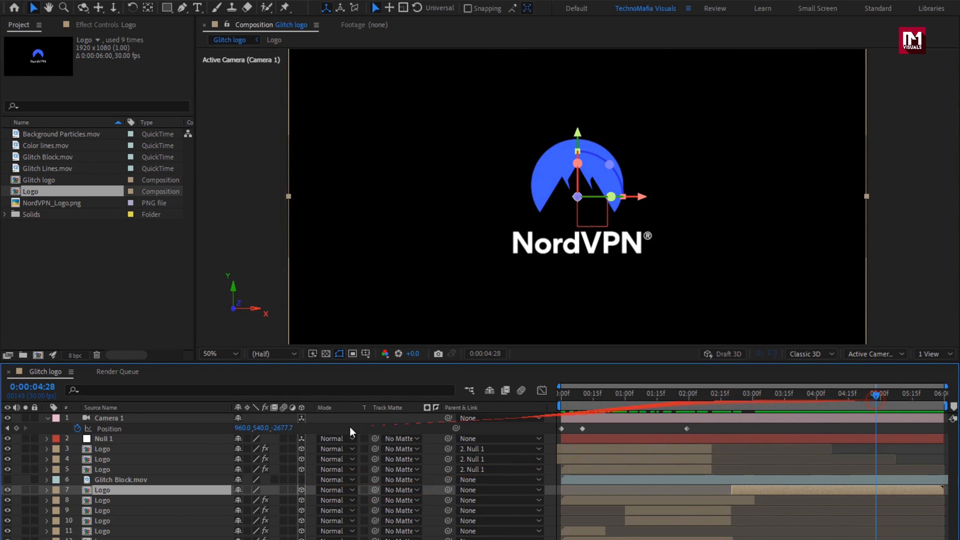
{"action": "left_click", "coordinate": [49, 419]}
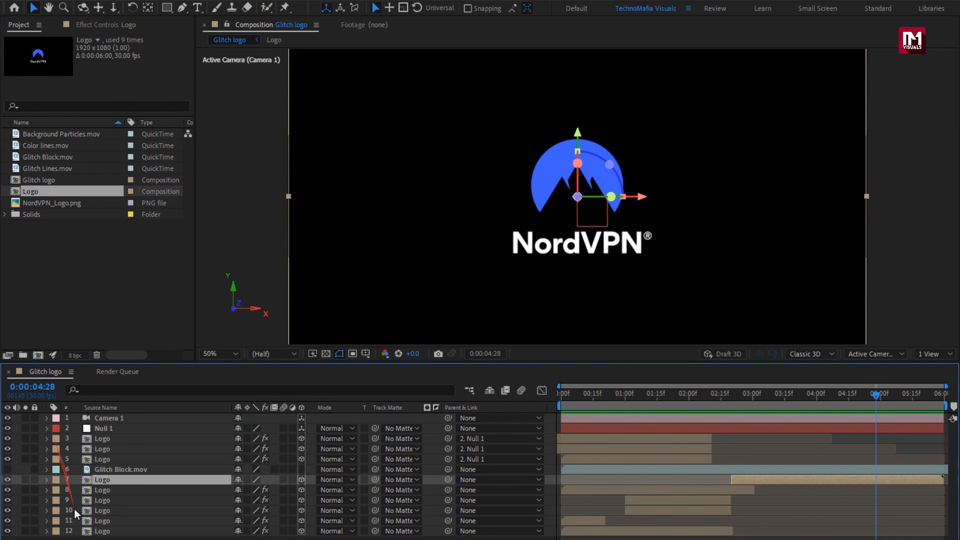
- Add a second two-node camera with the 50mm preset to the composition
{"action": "right_click", "coordinate": [105, 538]}
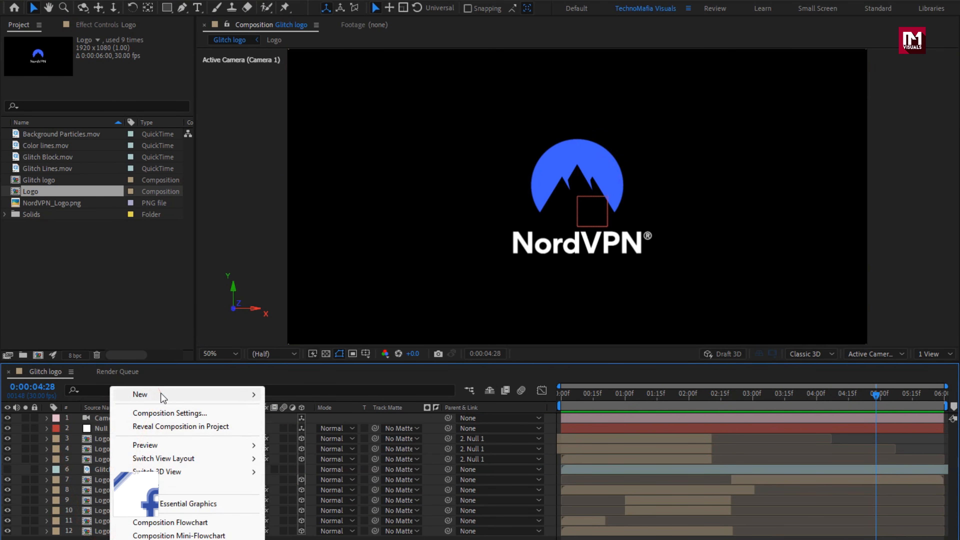
{"action": "mouse_move", "coordinate": [161, 394]}
{"action": "left_click", "coordinate": [311, 453]}
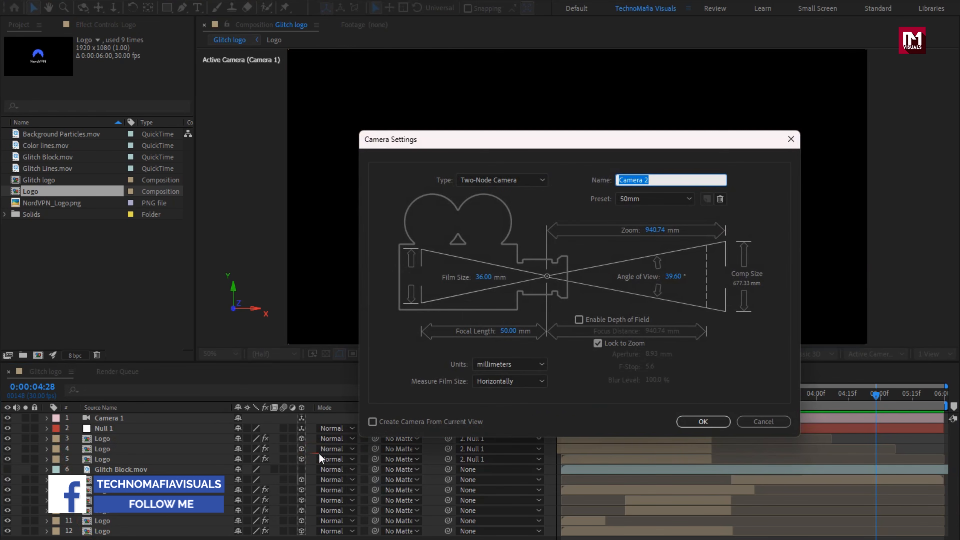
{"action": "left_click", "coordinate": [713, 419]}
- Trim and place the Camera 2 layer so it runs from about 0:00:00:28 to 0:00:01:14
{"action": "left_click", "coordinate": [600, 396]}
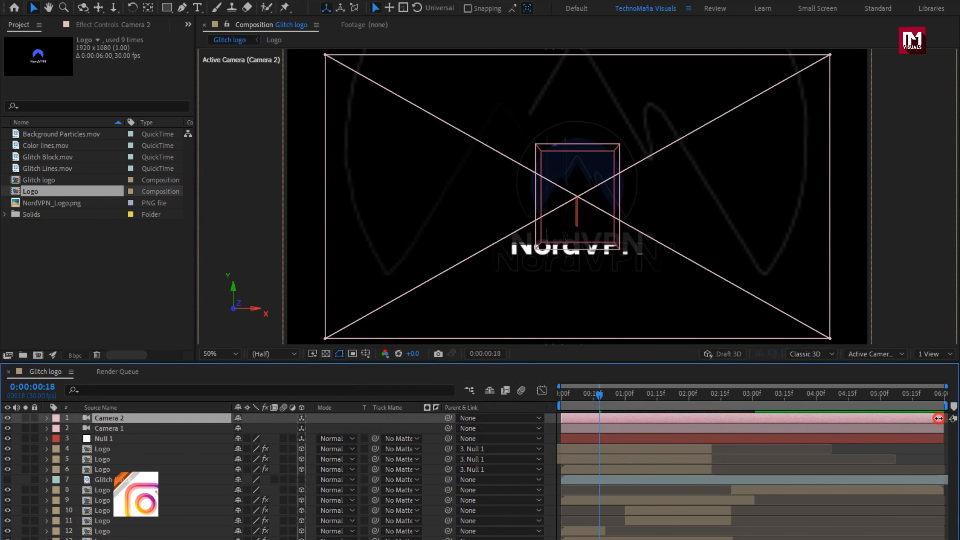
{"action": "left_click_drag", "start_coordinate": [938, 418], "coordinate": [644, 396]}
{"action": "left_click", "coordinate": [611, 395]}
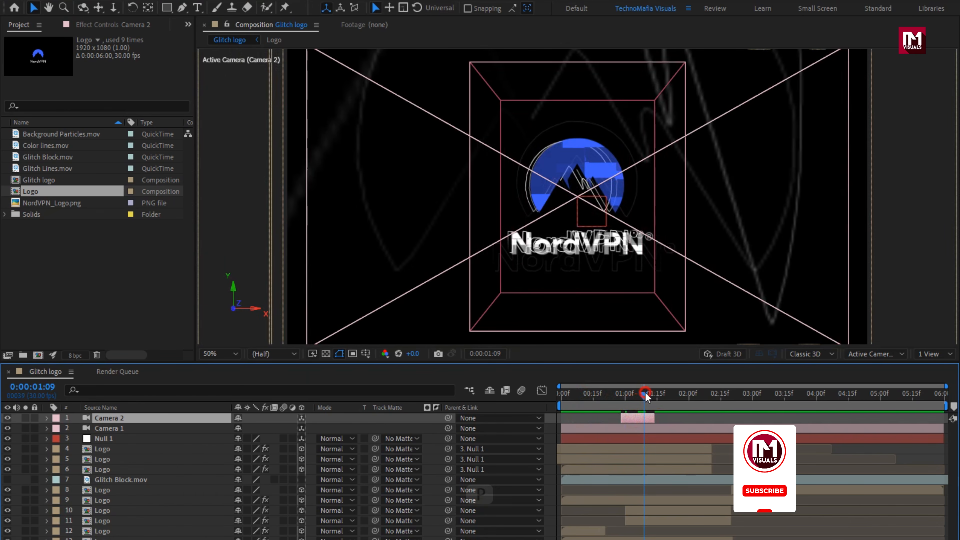
- Keyframe Camera 2's Position at 0:00:00:28, with Z at -2543.7 at 0:00:01:05 and -2885.7 at 0:00:01:14, and preview the move
{"action": "key", "text": "p"}
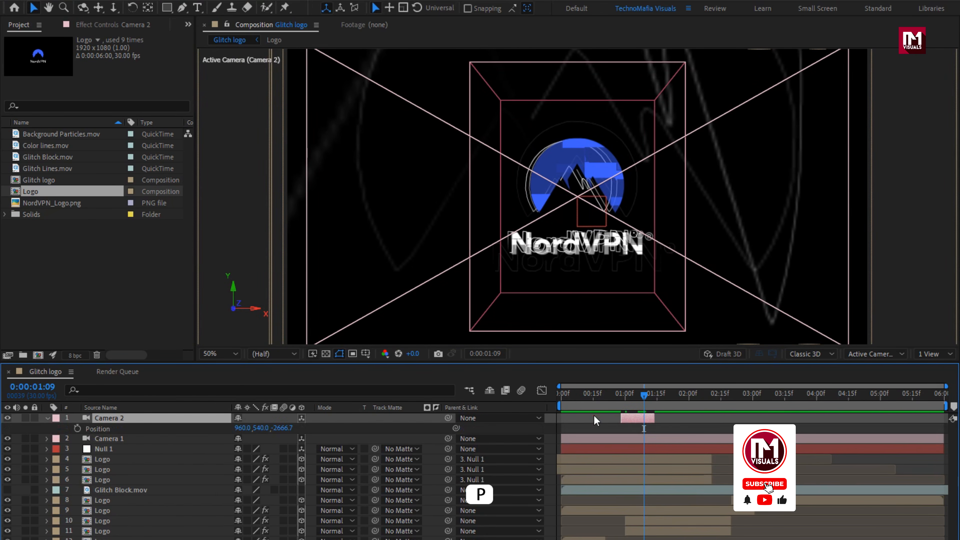
{"action": "left_click", "coordinate": [621, 396]}
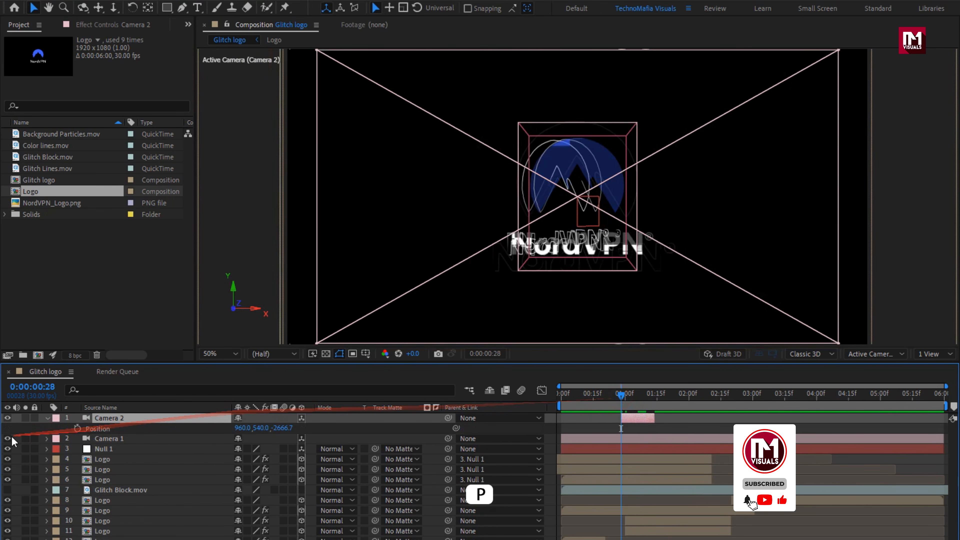
{"action": "left_click", "coordinate": [77, 429]}
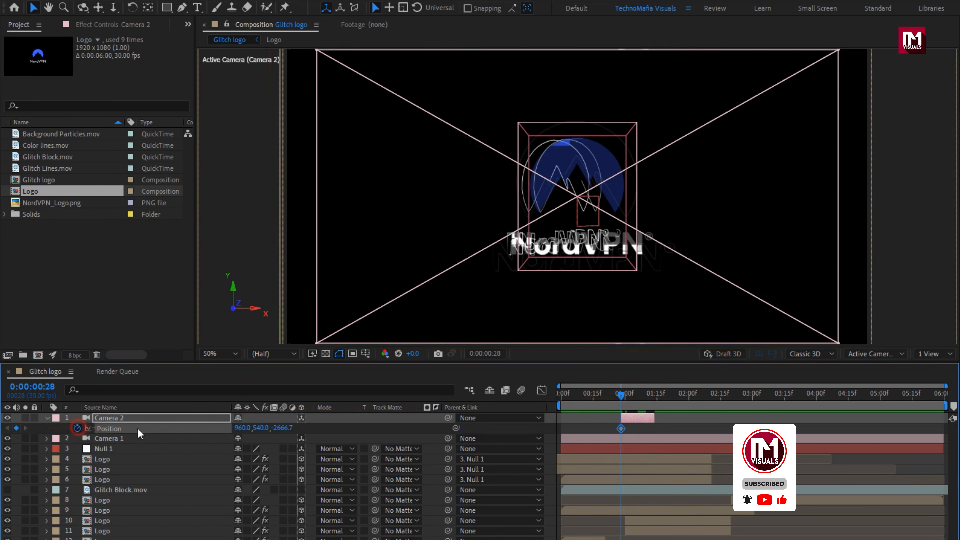
{"action": "left_click", "coordinate": [634, 395]}
{"action": "left_click_drag", "start_coordinate": [284, 428], "coordinate": [357, 427]}
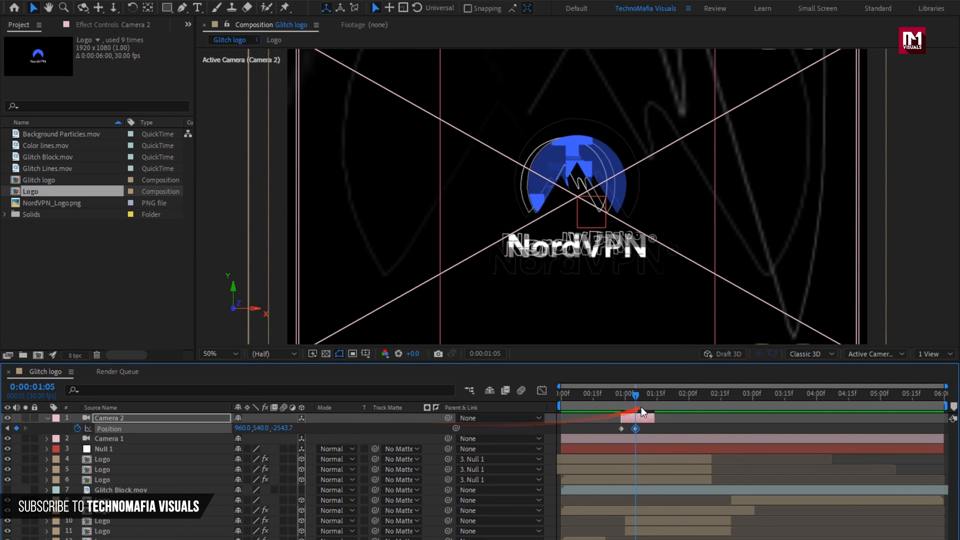
{"action": "left_click_drag", "start_coordinate": [645, 399], "coordinate": [655, 397]}
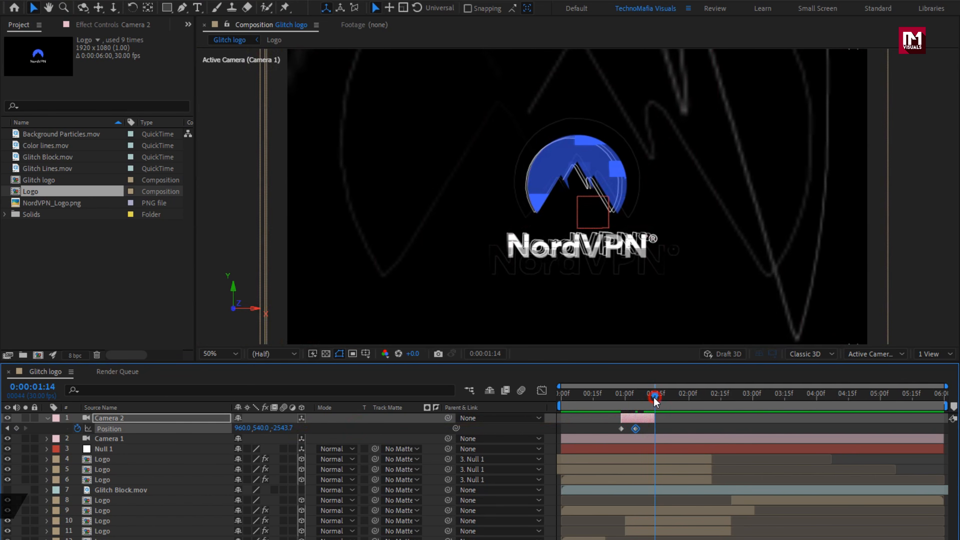
{"action": "left_click_drag", "start_coordinate": [277, 431], "coordinate": [183, 430]}
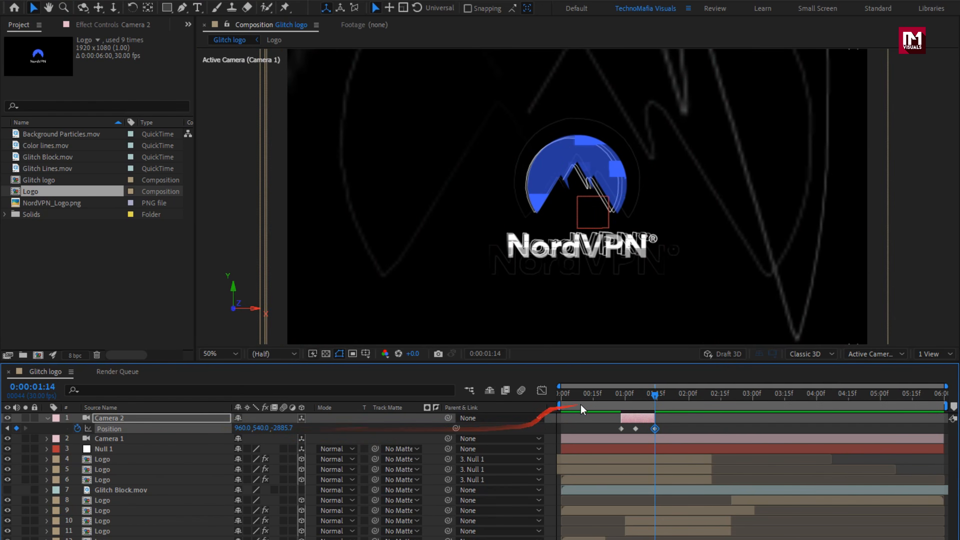
{"action": "left_click_drag", "start_coordinate": [585, 399], "coordinate": [673, 393]}
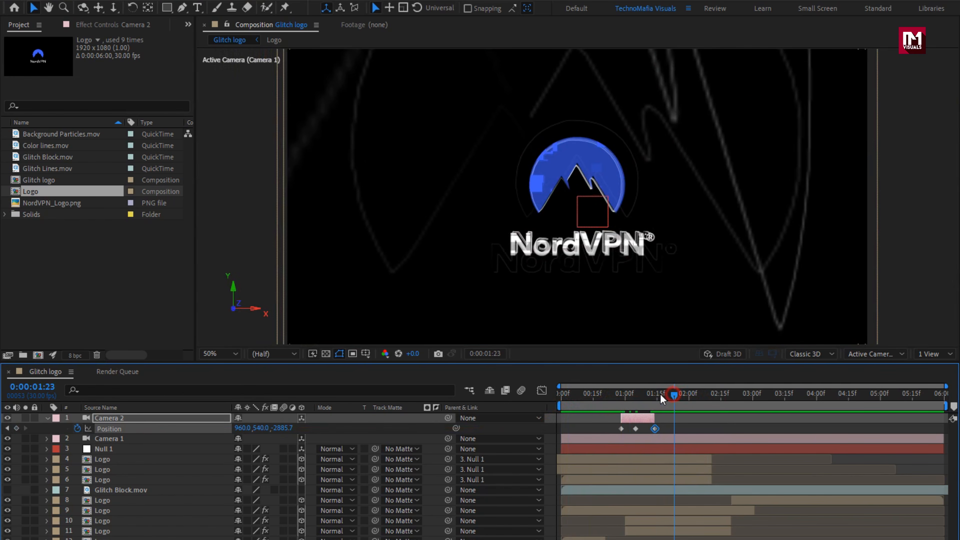
- Collapse Camera 2's properties and pre-compose all layers into a new composition named Logo_outline, moving all attributes into it
{"action": "left_click", "coordinate": [47, 418]}
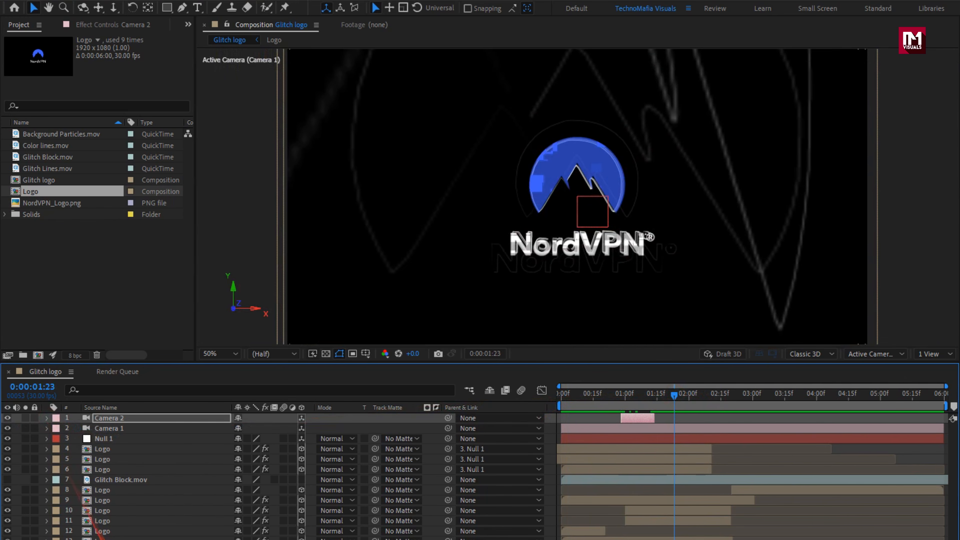
{"action": "left_click_drag", "start_coordinate": [116, 535], "coordinate": [98, 441]}
{"action": "left_click", "coordinate": [94, 421]}
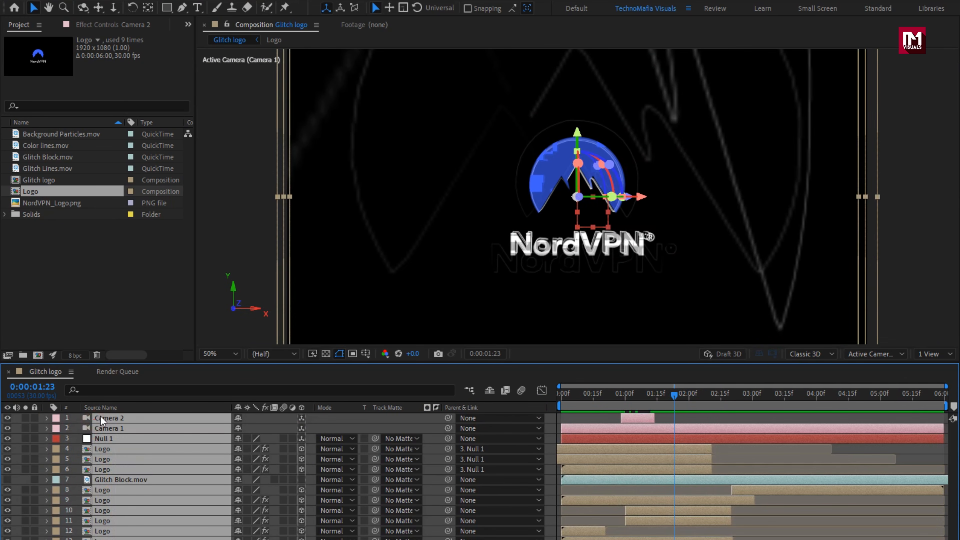
{"action": "right_click", "coordinate": [100, 415]}
{"action": "left_click", "coordinate": [147, 336]}
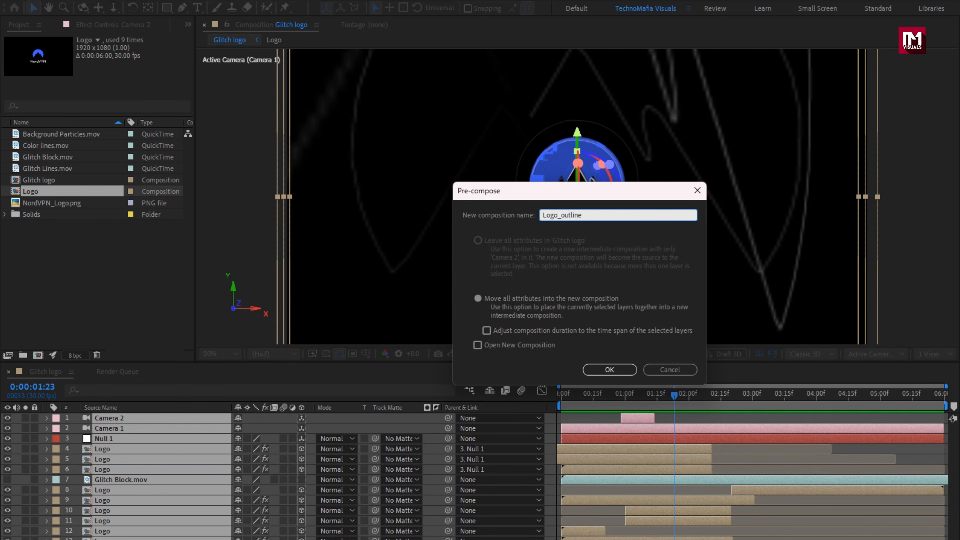
{"action": "left_click", "coordinate": [600, 368]}
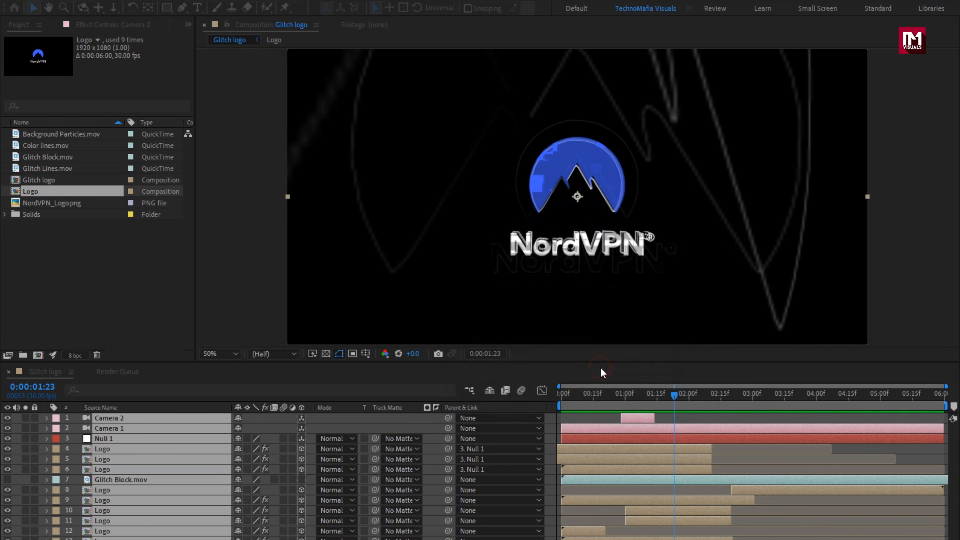
{"action": "left_click", "coordinate": [408, 487]}
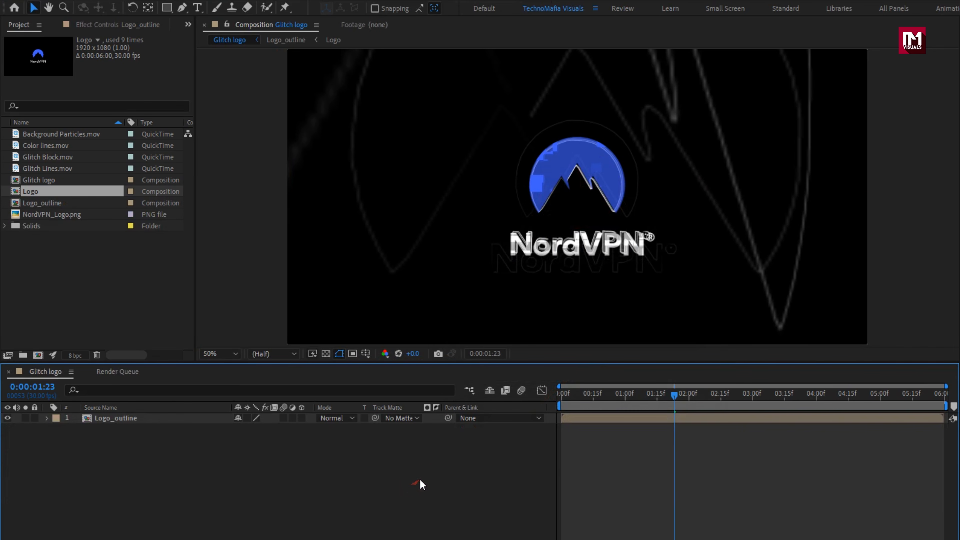
- Add Background Particles.mov as the lowest layer and Color lines.mov between it and Logo_outline, and preview up to 0:00:00:28
{"action": "left_click", "coordinate": [53, 134]}
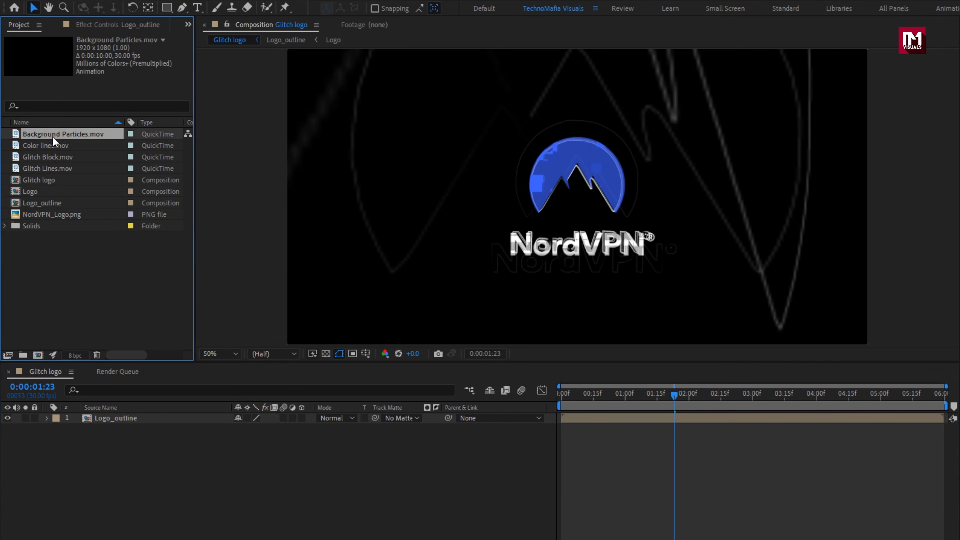
{"action": "left_click_drag", "start_coordinate": [54, 140], "coordinate": [135, 433]}
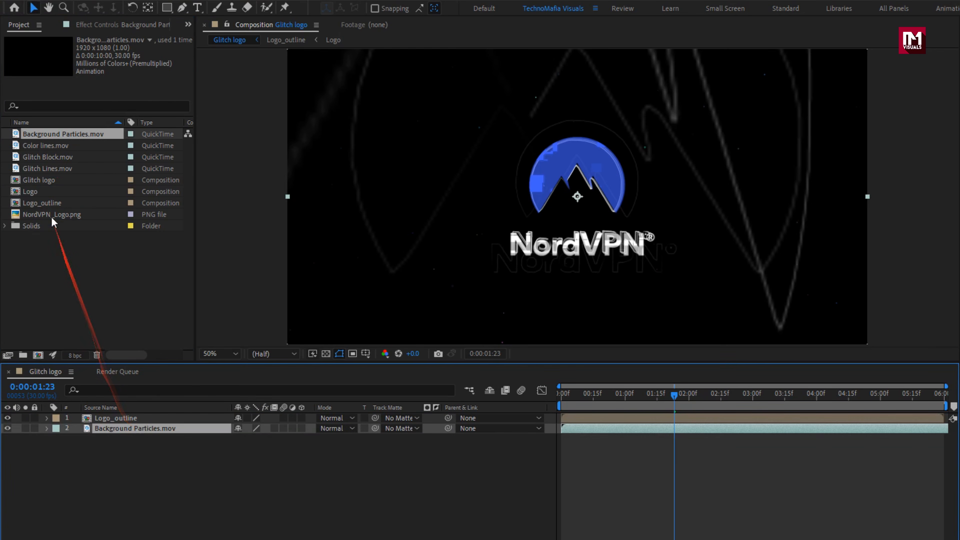
{"action": "left_click_drag", "start_coordinate": [47, 147], "coordinate": [146, 429]}
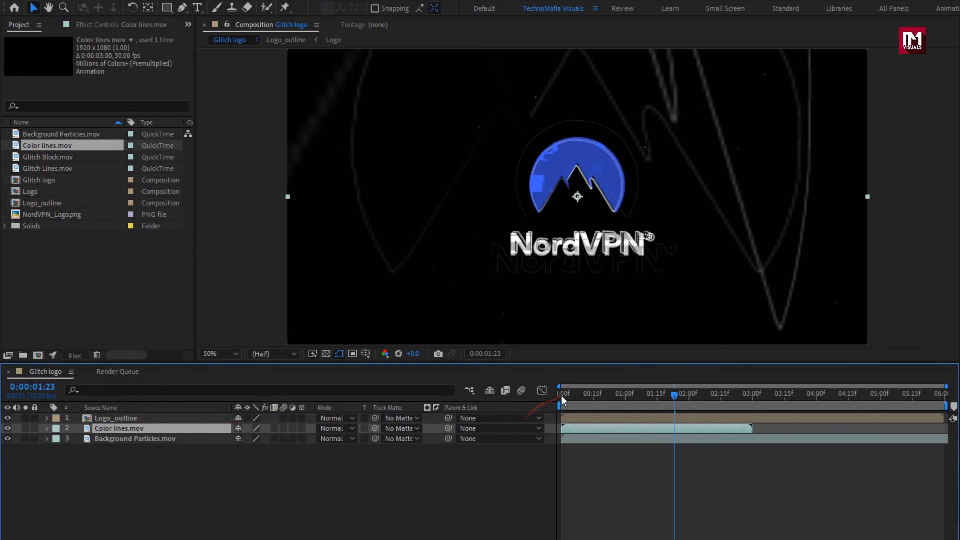
{"action": "left_click_drag", "start_coordinate": [564, 395], "coordinate": [619, 394]}
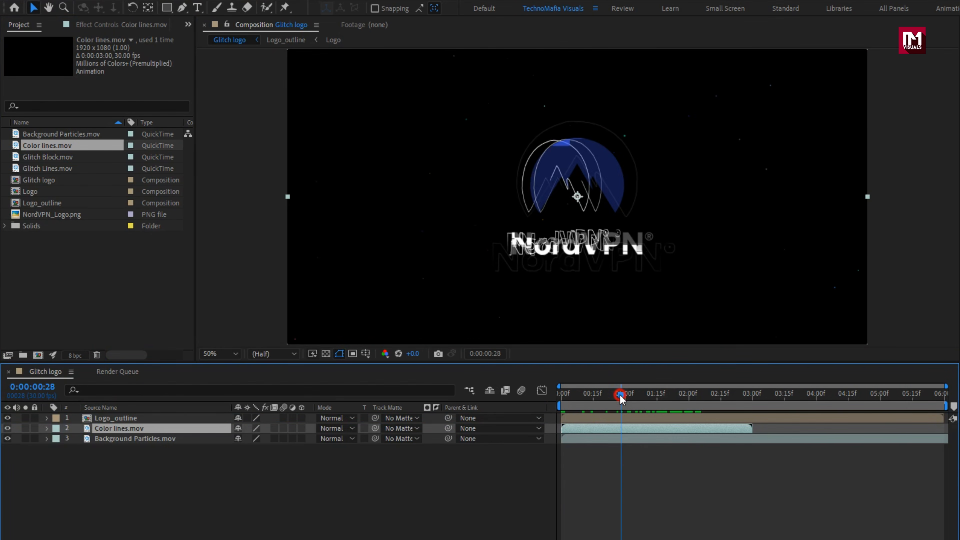
- Find the CC Cross Blur effect and apply it to the Logo_outline layer
{"action": "left_click", "coordinate": [127, 419]}
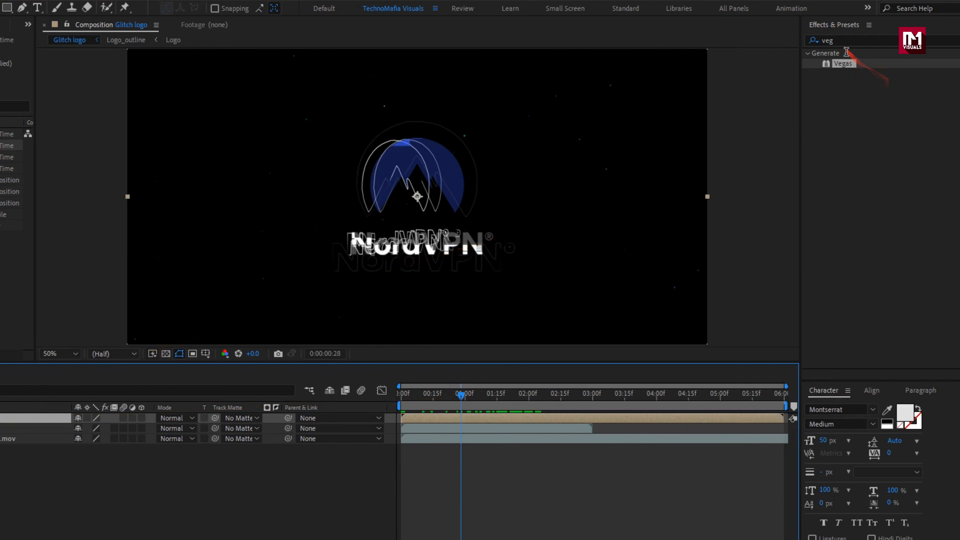
{"action": "left_click", "coordinate": [835, 36]}
{"action": "type", "text": "cc cr"}
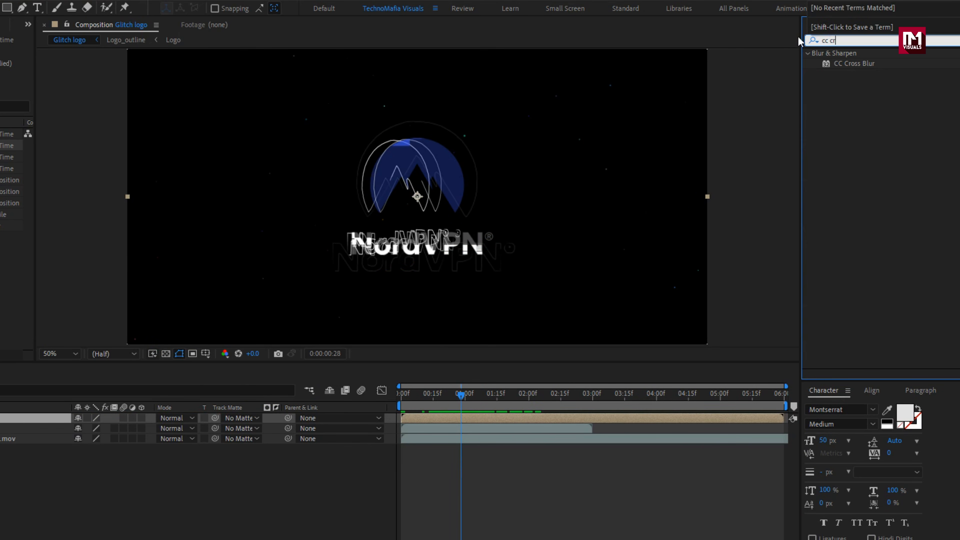
{"action": "double_click", "coordinate": [857, 67]}
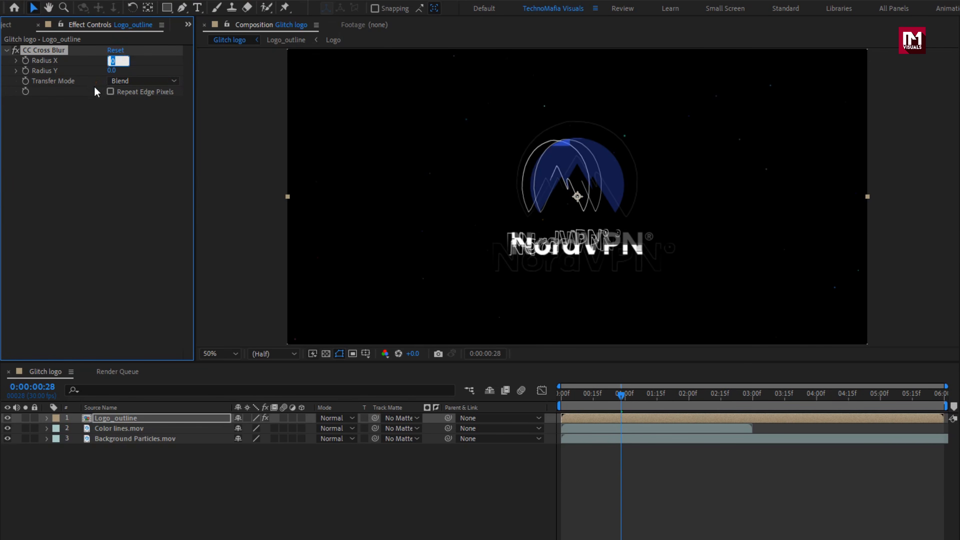
- Set the CC Cross Blur's Radius X and Radius Y to 100 and enable Repeat Edge Pixels
{"action": "type", "text": "100"}
{"action": "key", "text": "Return"}
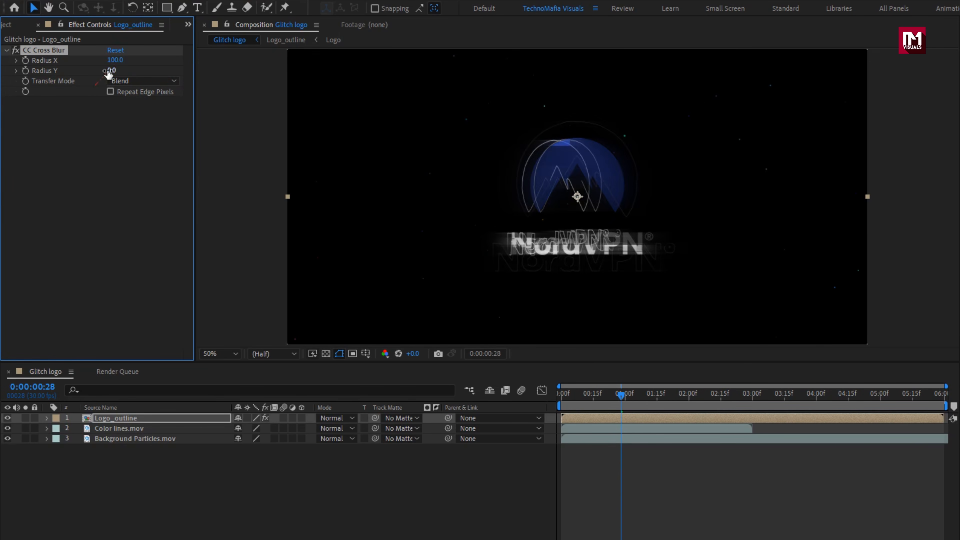
{"action": "type", "text": "100"}
{"action": "key", "text": "Return"}
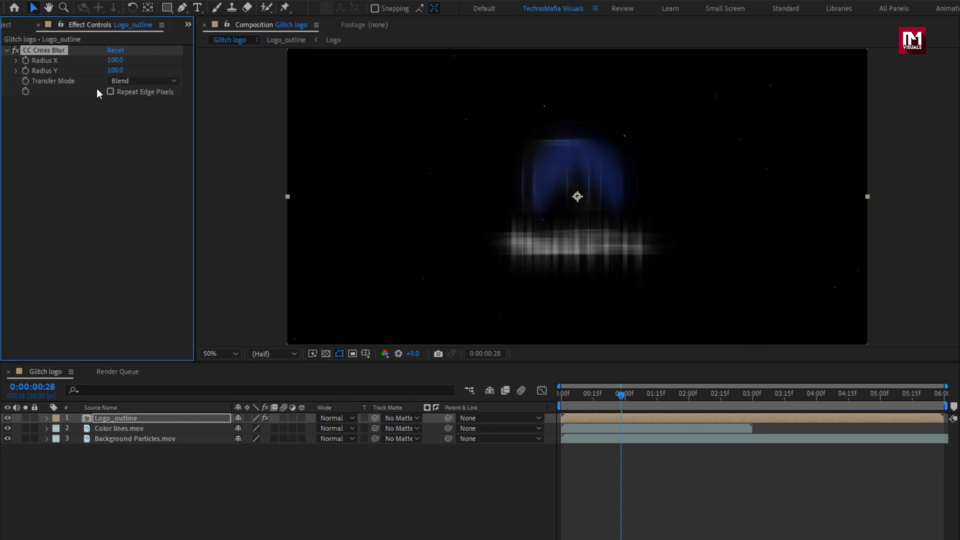
{"action": "left_click", "coordinate": [109, 92]}
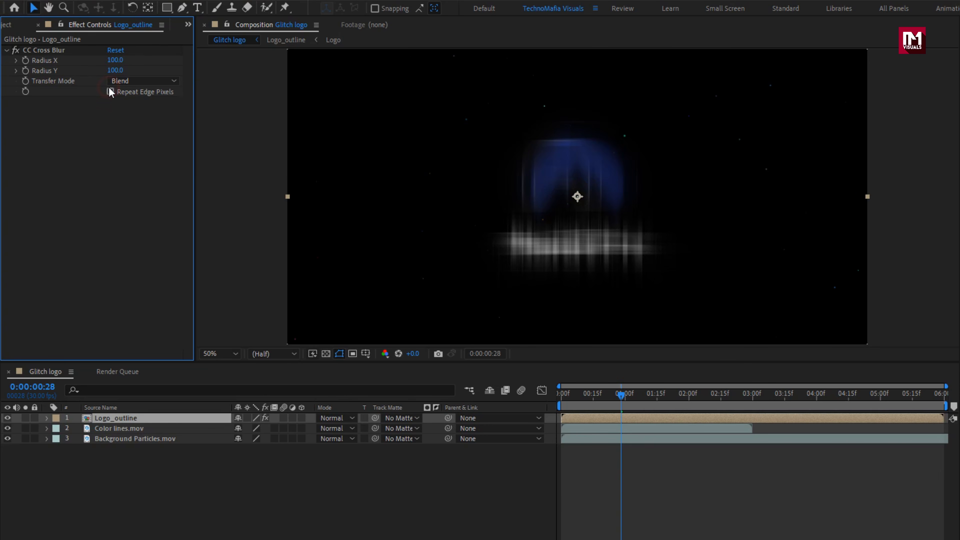
{"action": "left_click", "coordinate": [111, 92]}
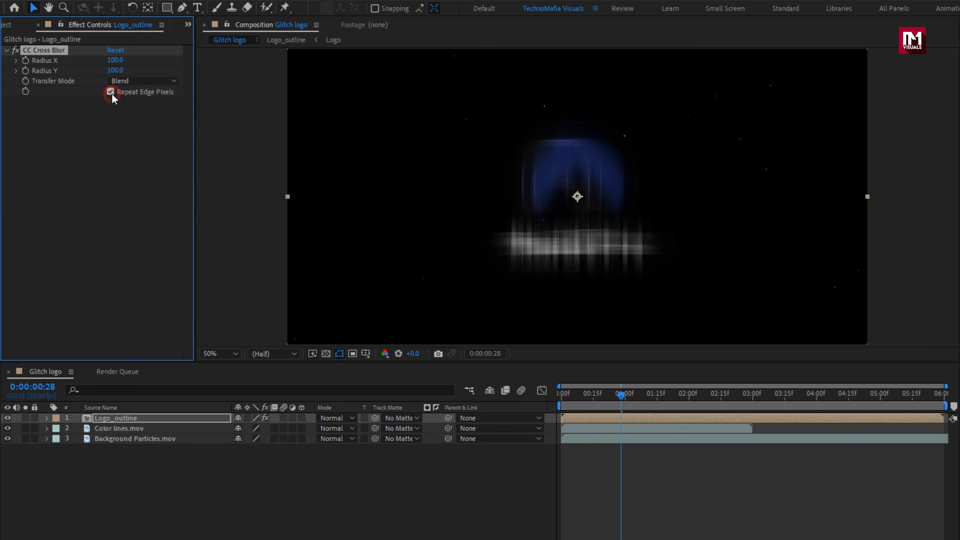
- Reveal the Logo_outline layer's Opacity and set a 100% keyframe at 0:00:02:20
{"action": "left_click", "coordinate": [136, 417]}
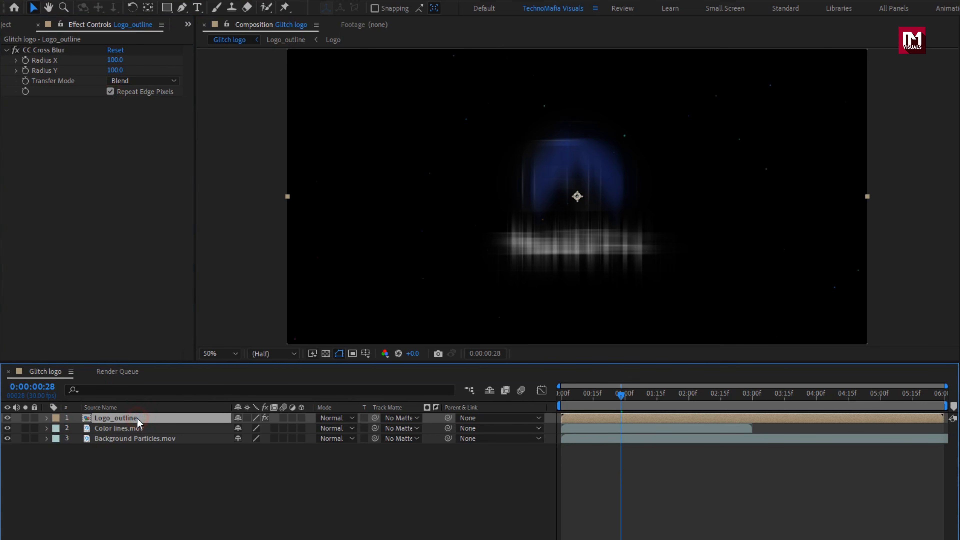
{"action": "key", "text": "t"}
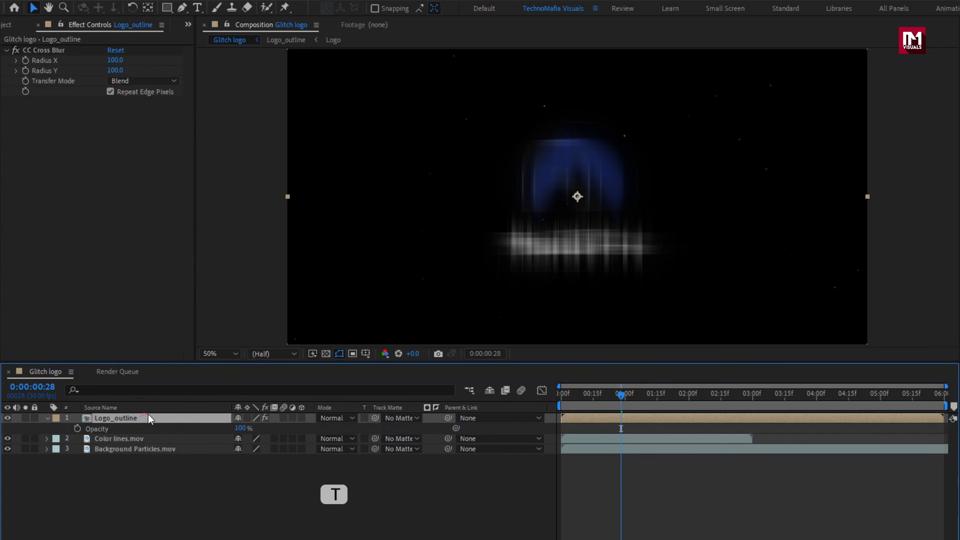
{"action": "left_click", "coordinate": [628, 401]}
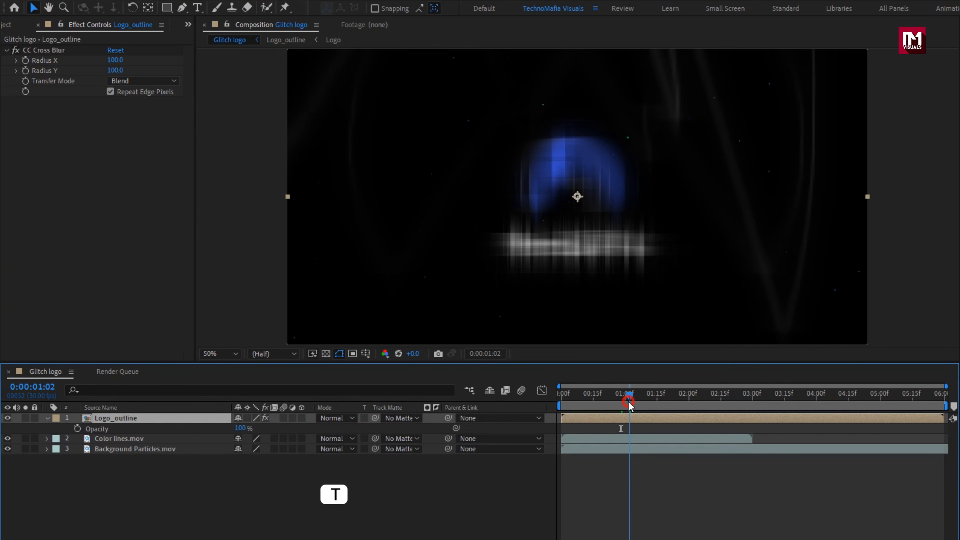
{"action": "left_click_drag", "start_coordinate": [628, 402], "coordinate": [731, 398]}
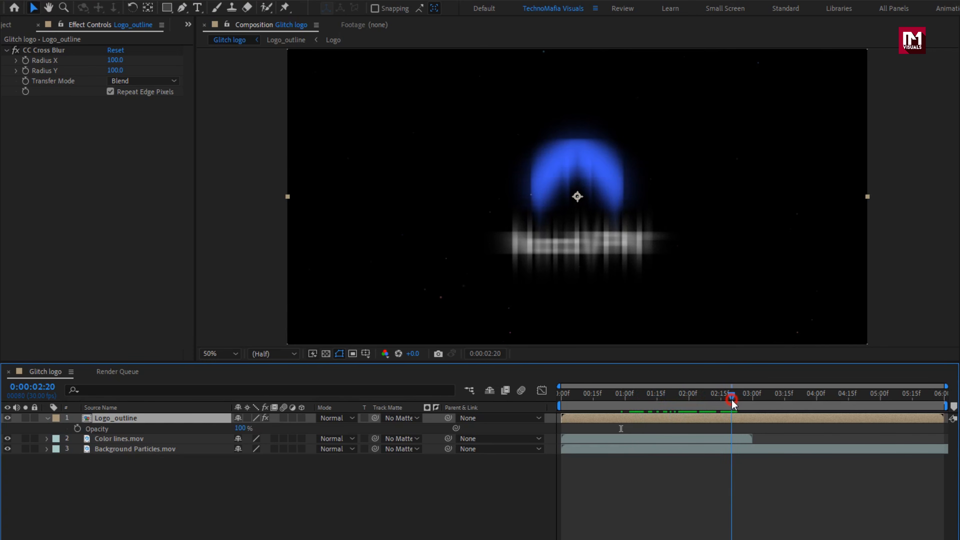
{"action": "left_click", "coordinate": [78, 429]}
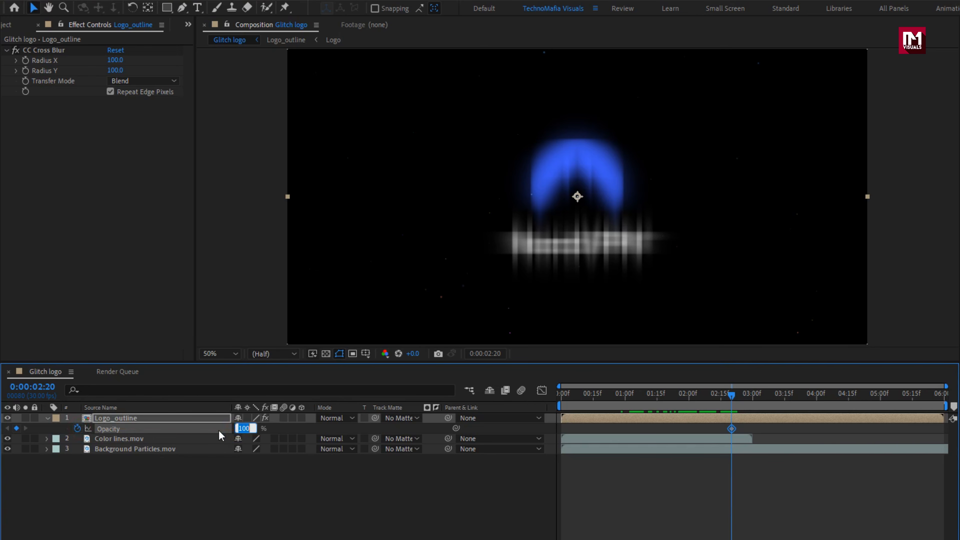
- Set the Logo_outline layer's Opacity keyframe at 0:00:02:20 to 50% and add a 0% keyframe at 0:00:03:15
{"action": "type", "text": "50"}
{"action": "key", "text": "Return"}
{"action": "left_click_drag", "start_coordinate": [224, 430], "coordinate": [682, 420]}
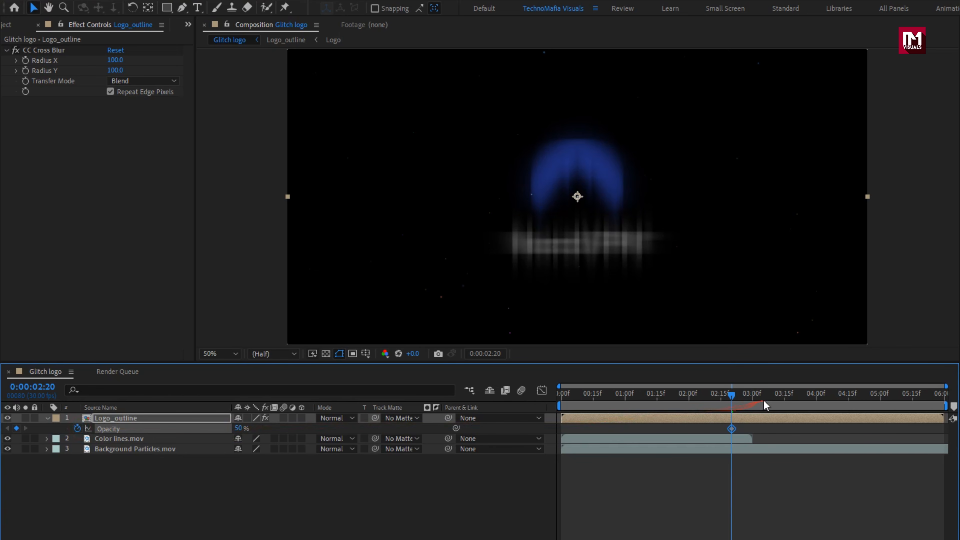
{"action": "left_click_drag", "start_coordinate": [764, 398], "coordinate": [785, 397]}
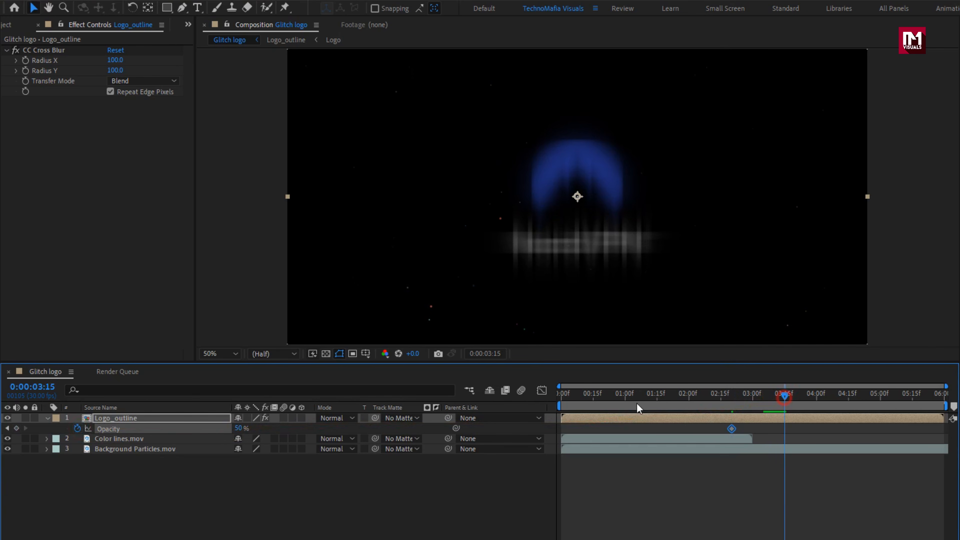
{"action": "key", "text": "Return"}
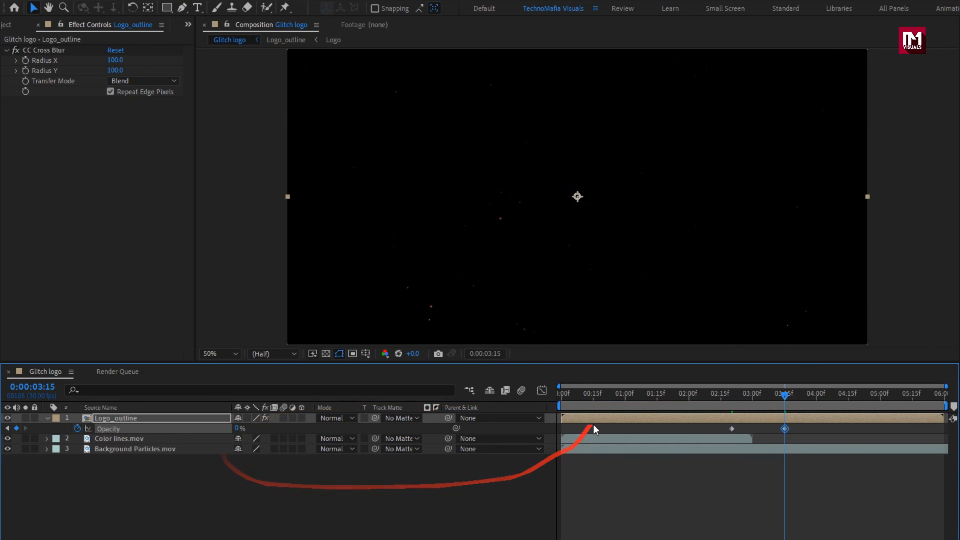
- Add the Logo_outline composition again as the top layer of Glitch logo and collapse the blurred copy's Opacity property
{"action": "left_click_drag", "start_coordinate": [593, 399], "coordinate": [620, 397]}
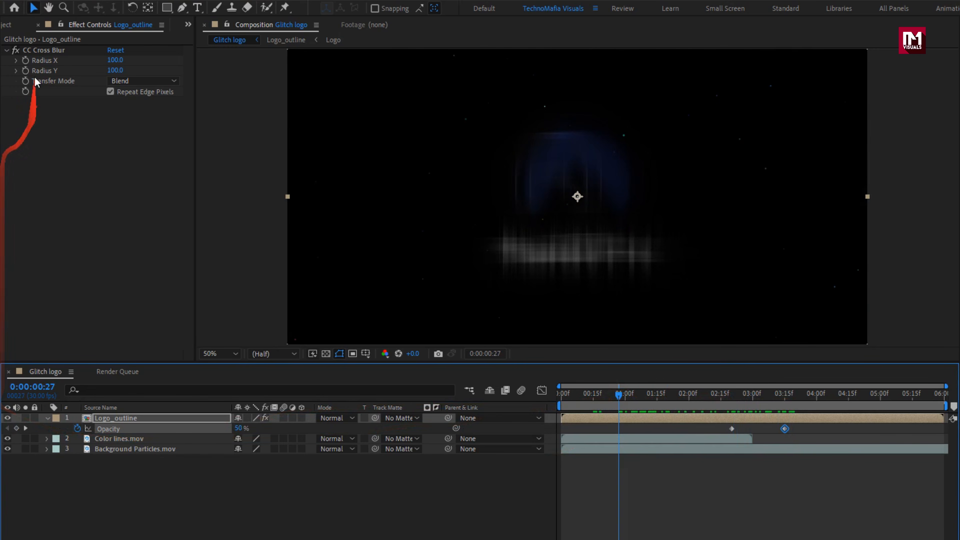
{"action": "left_click", "coordinate": [22, 27]}
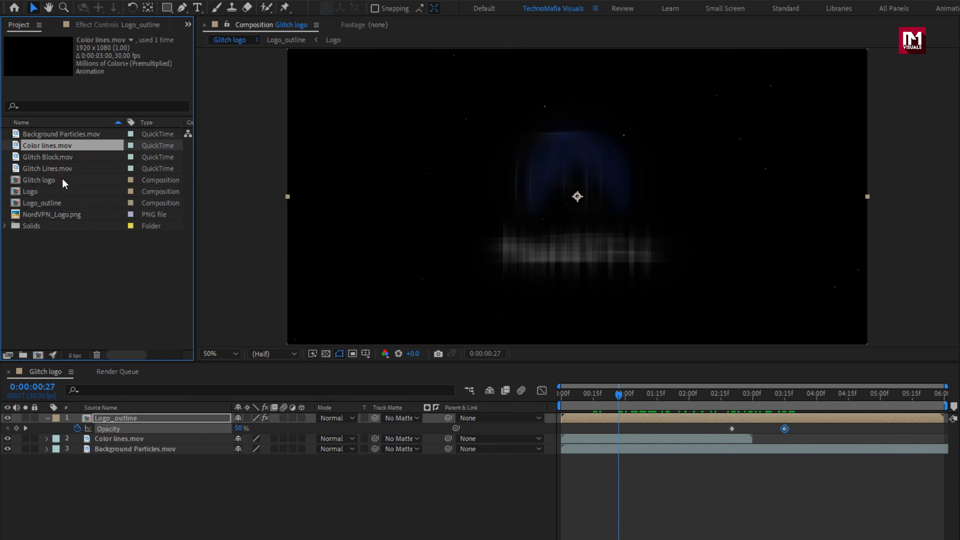
{"action": "left_click", "coordinate": [54, 204]}
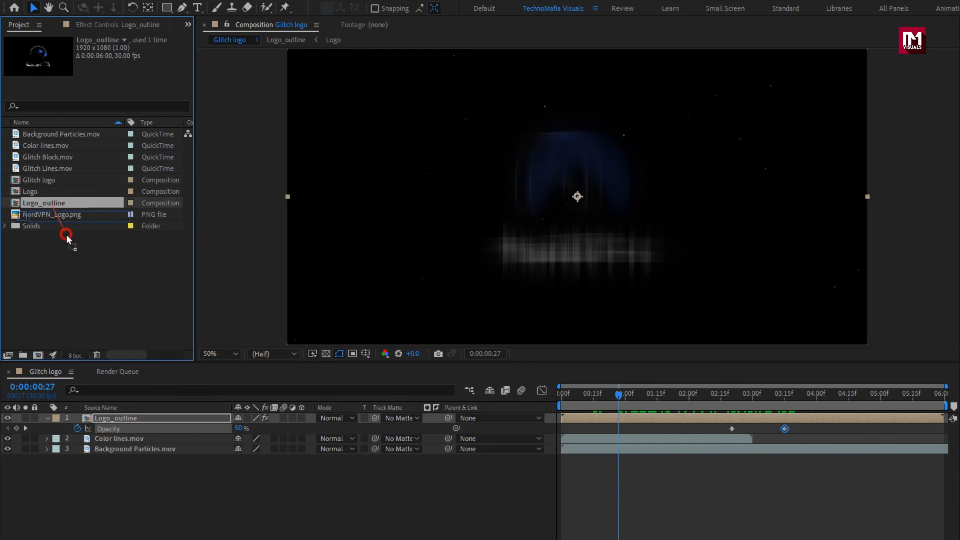
{"action": "left_click_drag", "start_coordinate": [66, 236], "coordinate": [140, 413]}
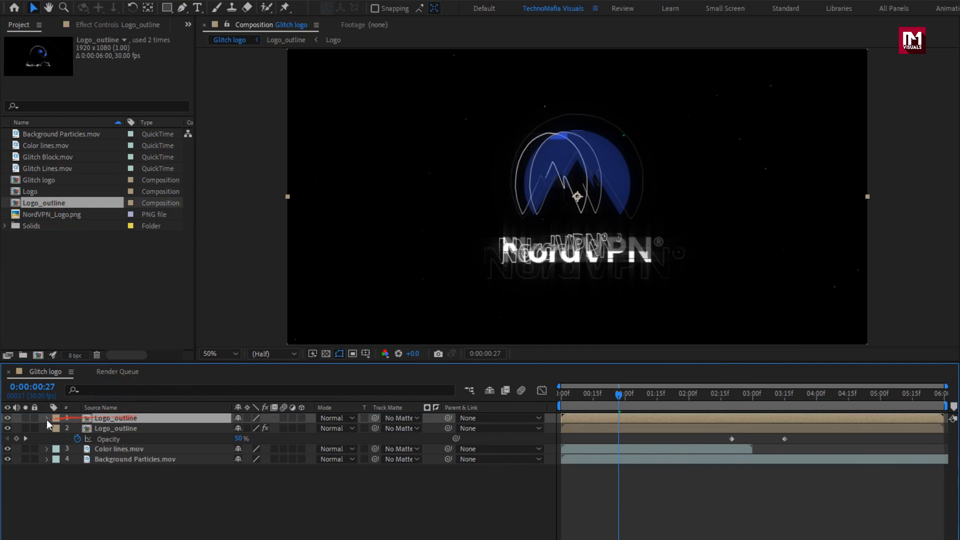
{"action": "left_click", "coordinate": [46, 429]}
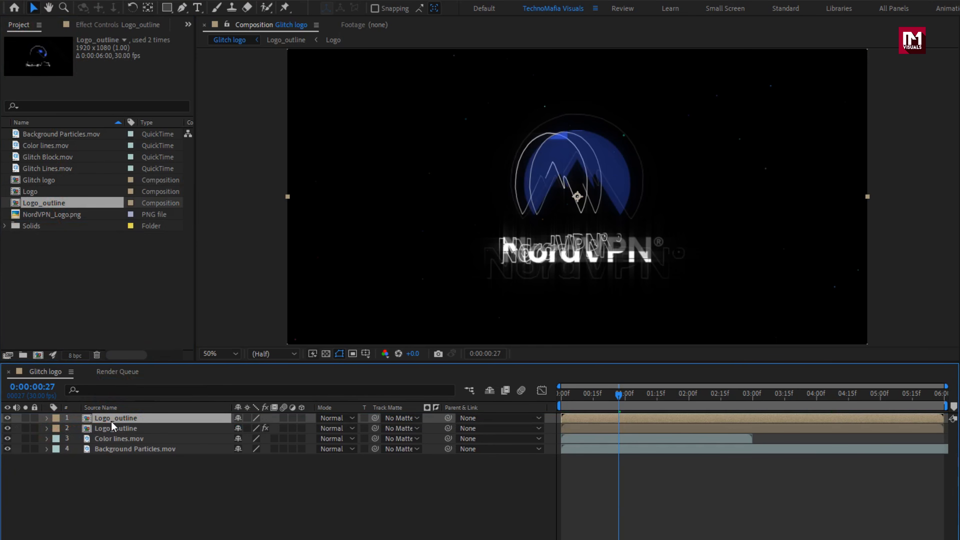
- Apply the Fill effect to the top Logo_outline layer and set its color to green 48FF00
{"action": "left_click_drag", "start_coordinate": [851, 42], "coordinate": [721, 53]}
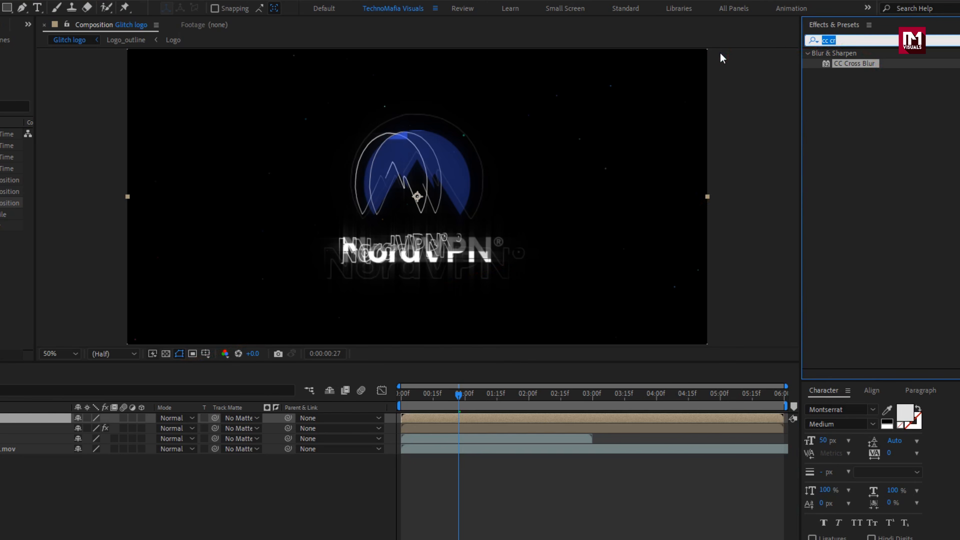
{"action": "type", "text": "fill"}
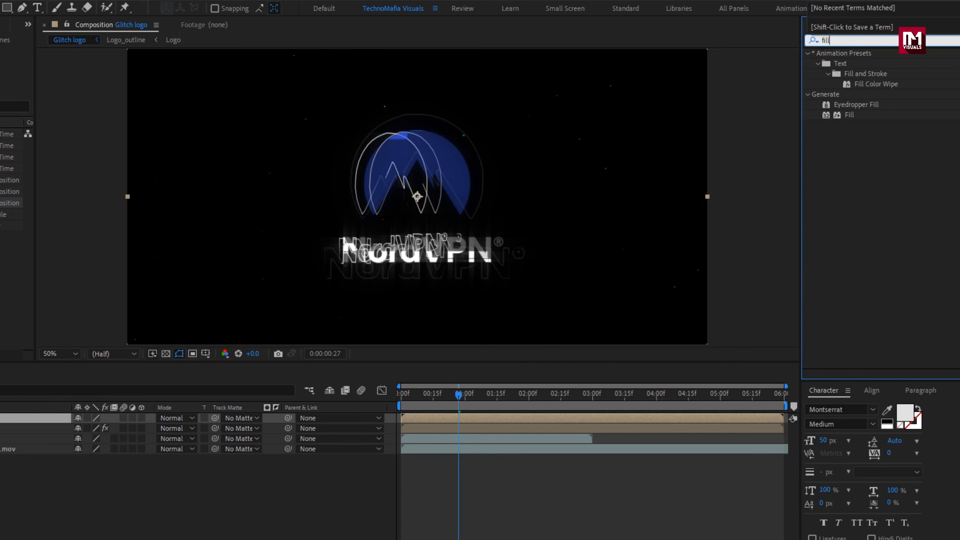
{"action": "double_click", "coordinate": [853, 115]}
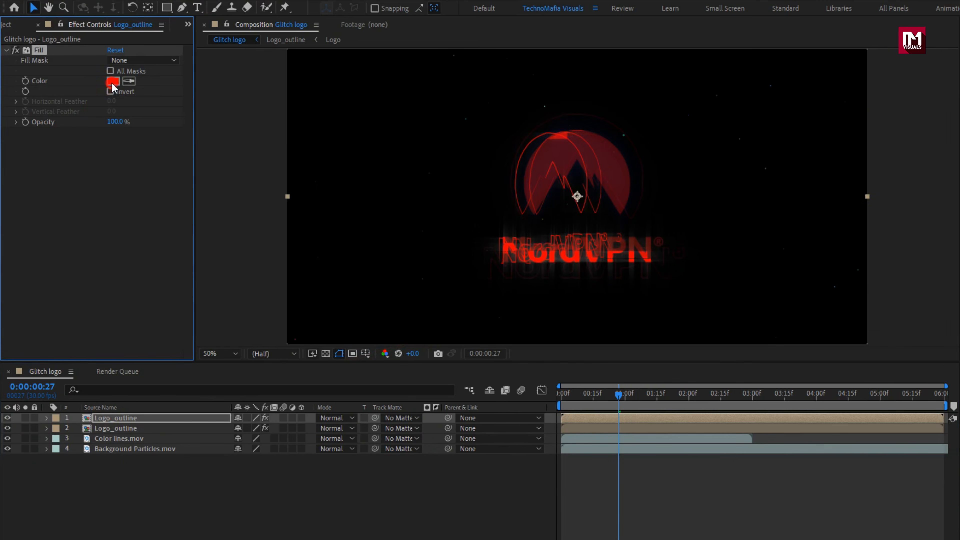
{"action": "left_click", "coordinate": [112, 82]}
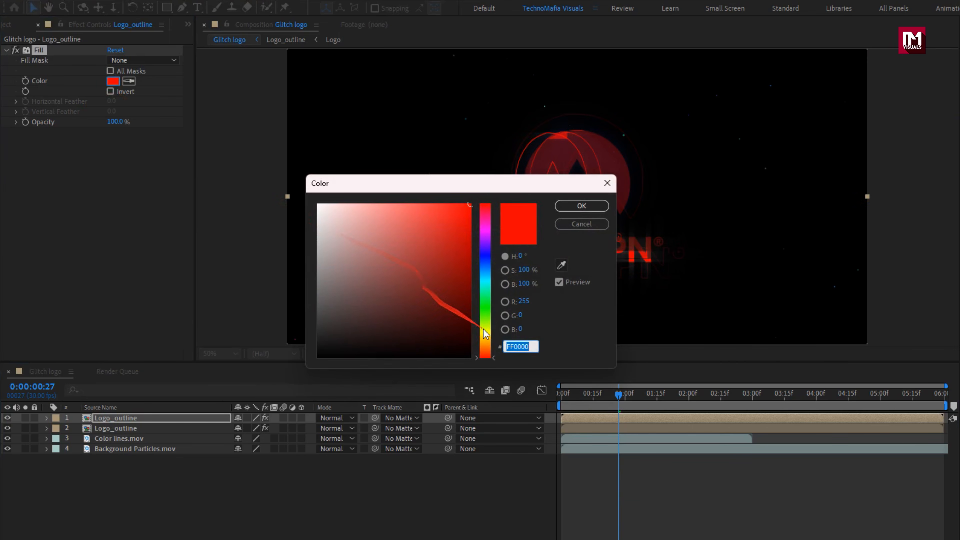
{"action": "left_click_drag", "start_coordinate": [486, 333], "coordinate": [487, 319]}
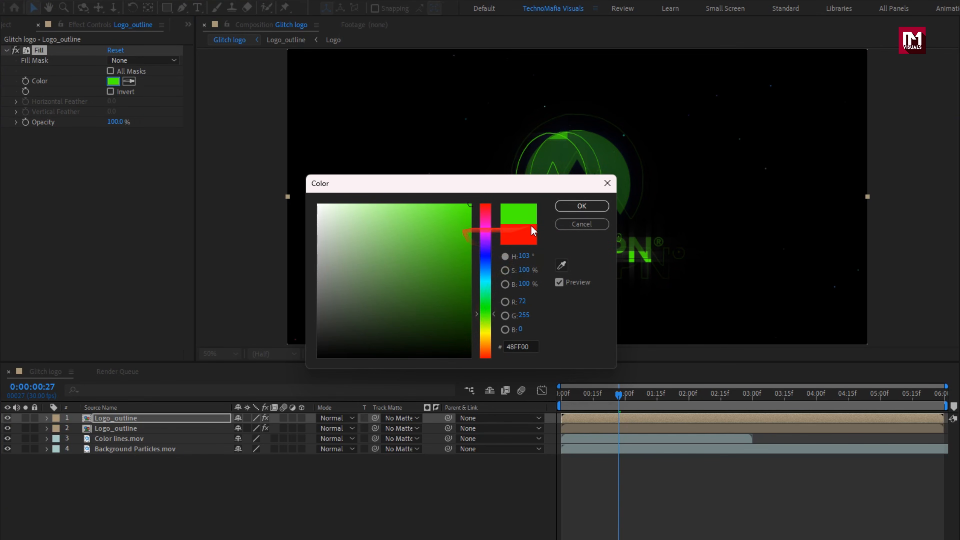
{"action": "left_click", "coordinate": [581, 206]}
- Duplicate the green-filled Logo_outline layer and add another unfilled Logo_outline composition above the copies
{"action": "left_click", "coordinate": [120, 419]}
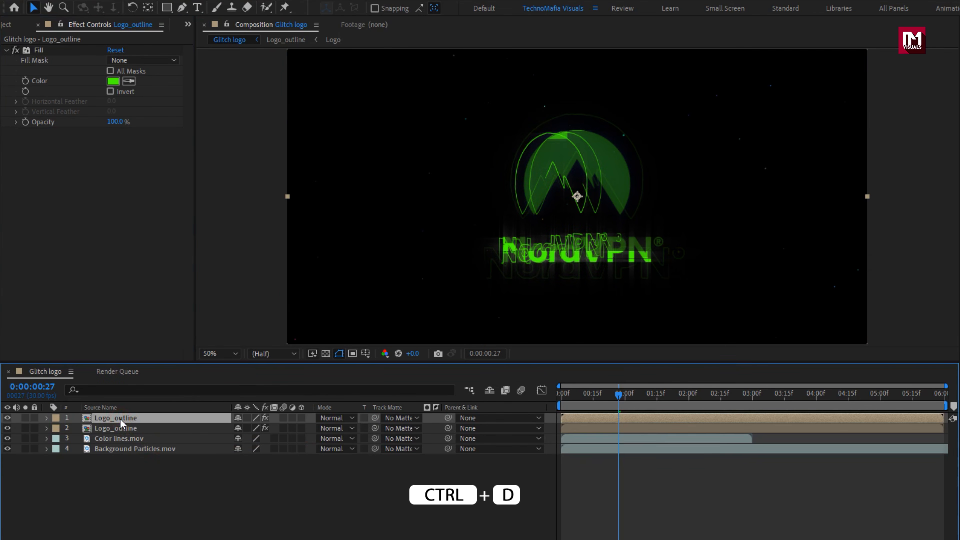
{"action": "key", "text": "ctrl+d"}
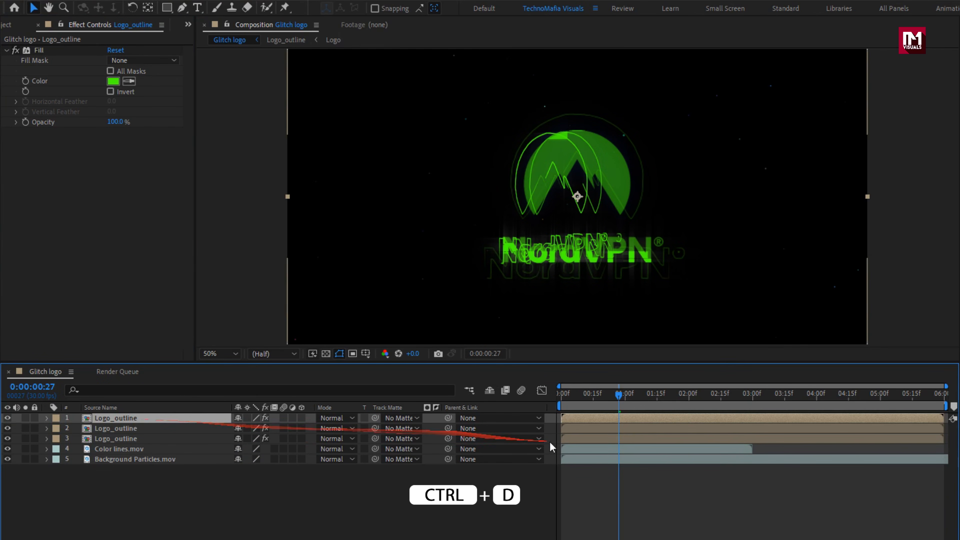
{"action": "left_click", "coordinate": [9, 28]}
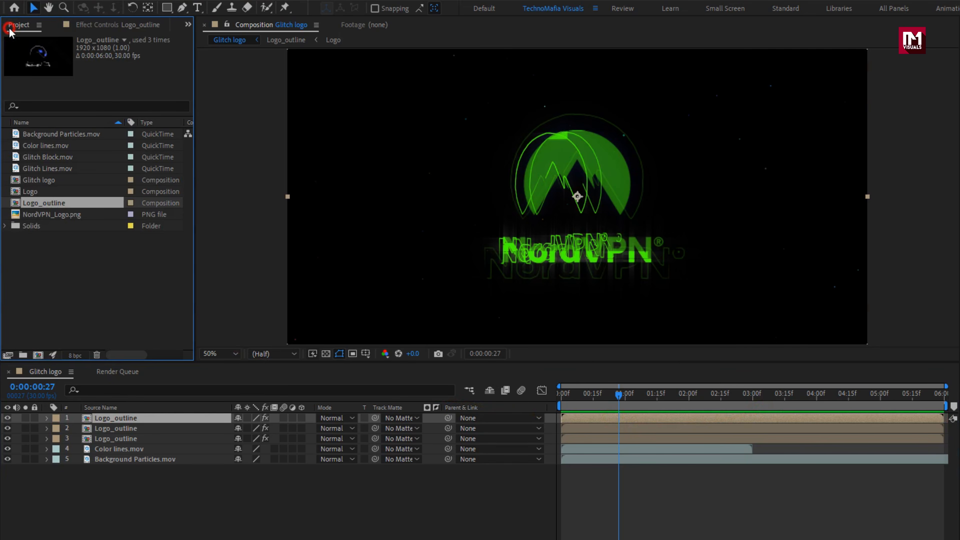
{"action": "left_click_drag", "start_coordinate": [48, 205], "coordinate": [162, 419]}
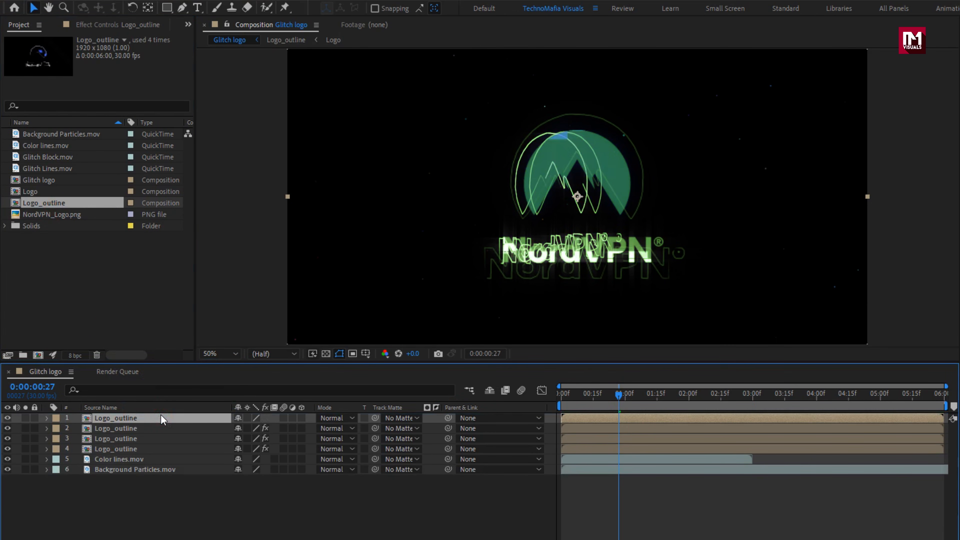
- Trim the start of the top unfilled Logo_outline layer to 0:00:03:00 and preview up to 0:00:04:19
{"action": "left_click_drag", "start_coordinate": [716, 398], "coordinate": [753, 398]}
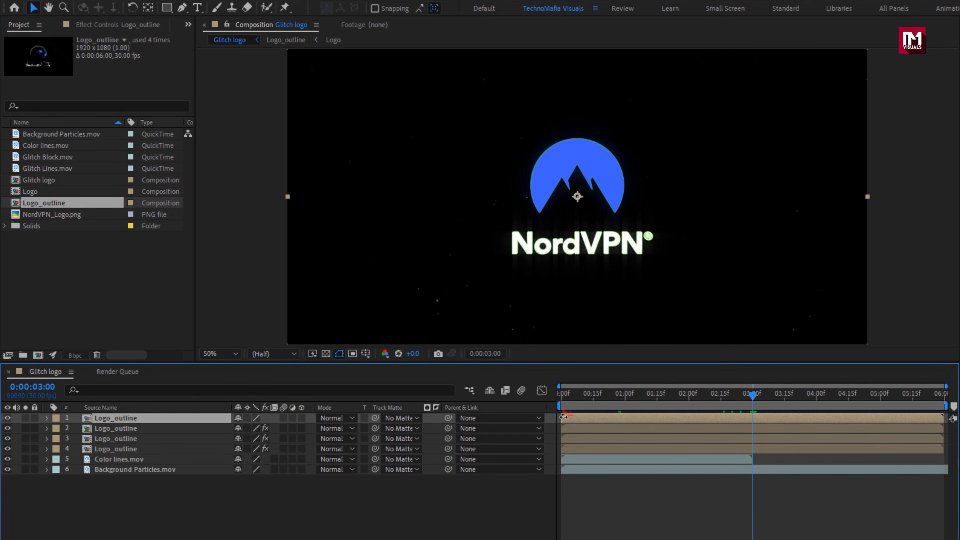
{"action": "left_click_drag", "start_coordinate": [602, 417], "coordinate": [849, 395]}
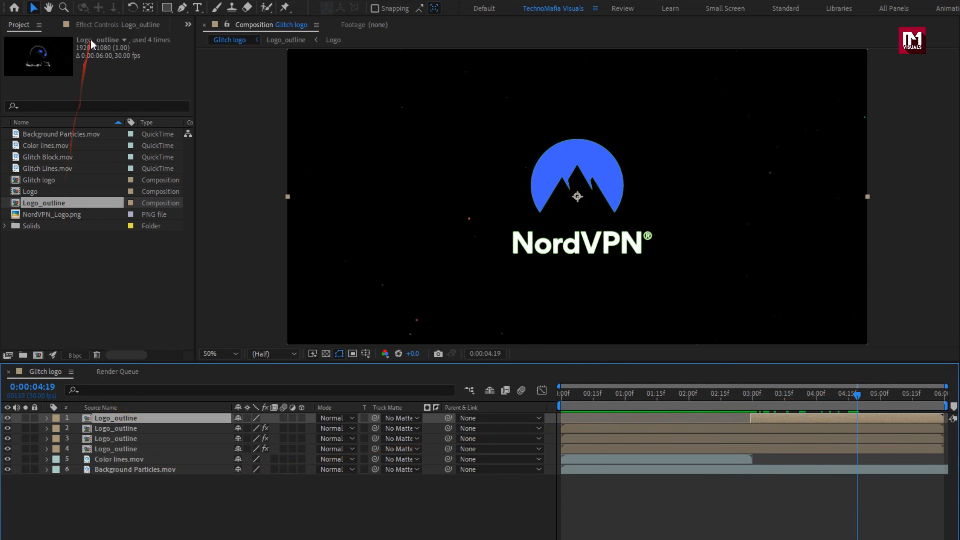
{"action": "left_click", "coordinate": [93, 30]}
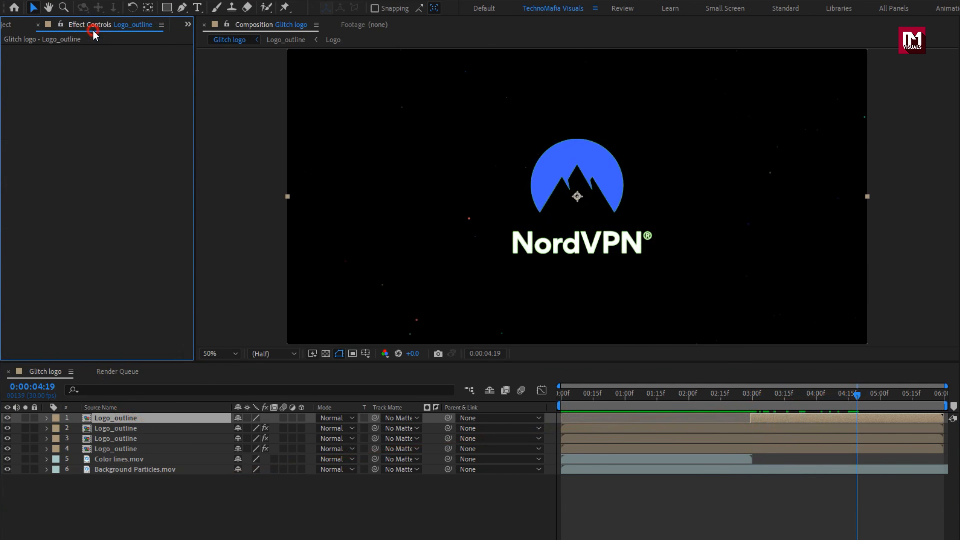
- Trim the ends of the two green-filled Logo_outline layers and the blurred one to 0:00:03:00
{"action": "left_click", "coordinate": [752, 394]}
{"action": "left_click_drag", "start_coordinate": [753, 396], "coordinate": [864, 452]}
{"action": "left_click_drag", "start_coordinate": [944, 444], "coordinate": [803, 443]}
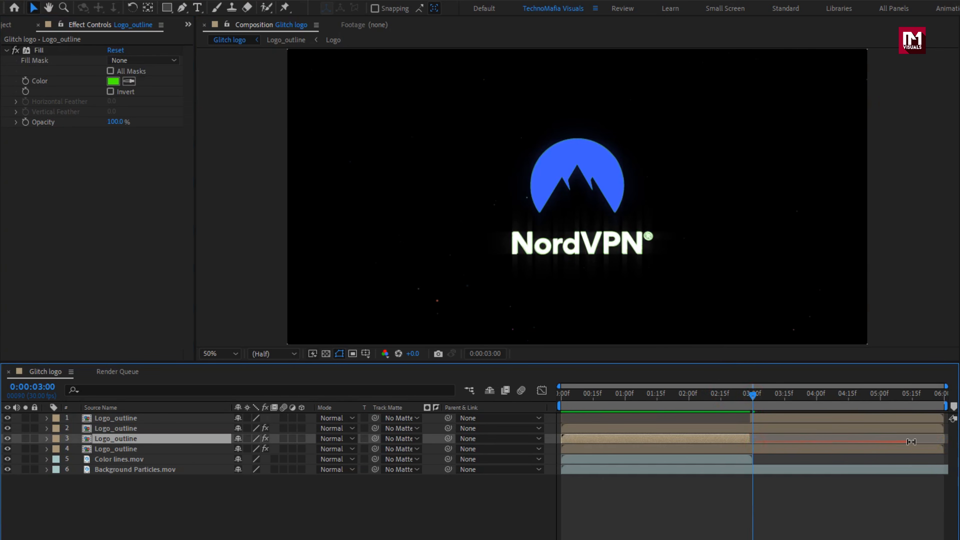
{"action": "left_click_drag", "start_coordinate": [943, 448], "coordinate": [751, 453]}
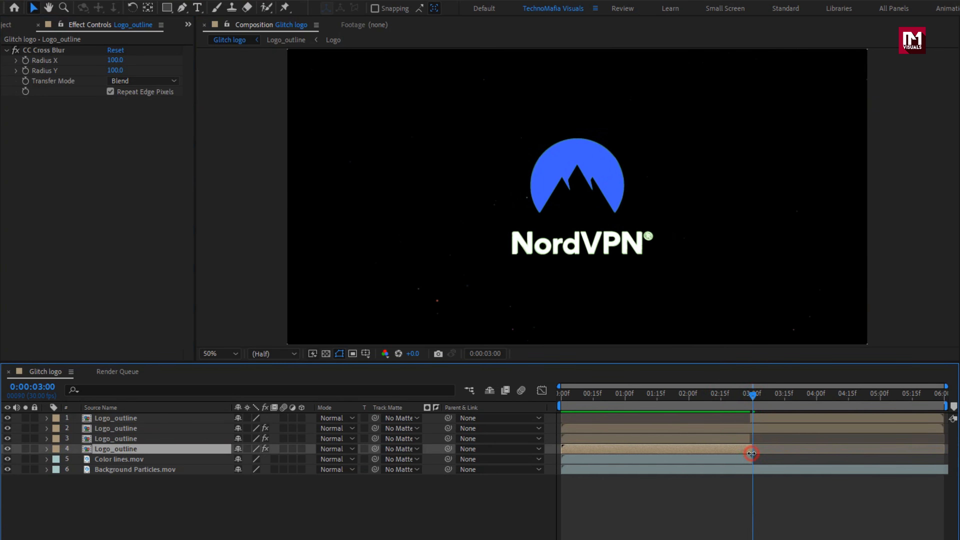
{"action": "left_click_drag", "start_coordinate": [944, 428], "coordinate": [756, 438]}
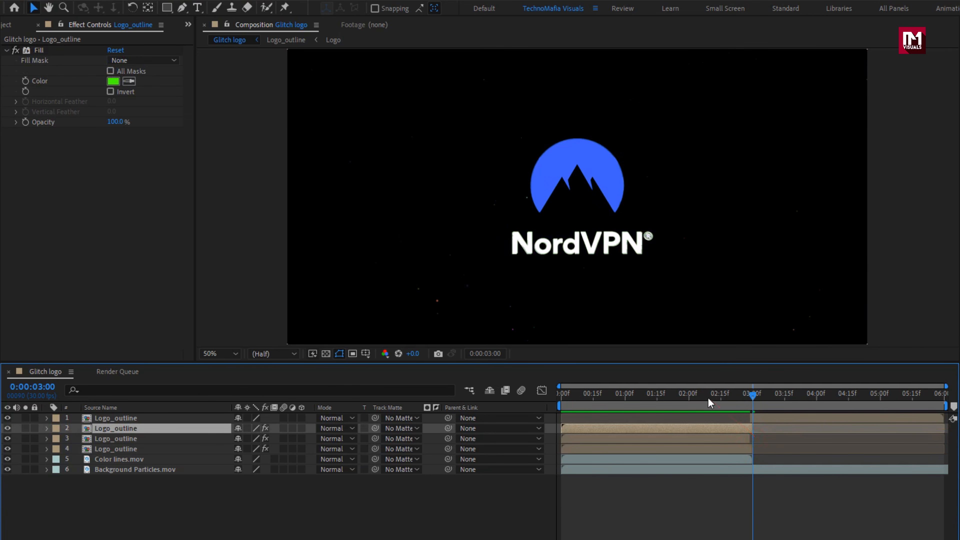
{"action": "left_click_drag", "start_coordinate": [738, 395], "coordinate": [704, 411]}
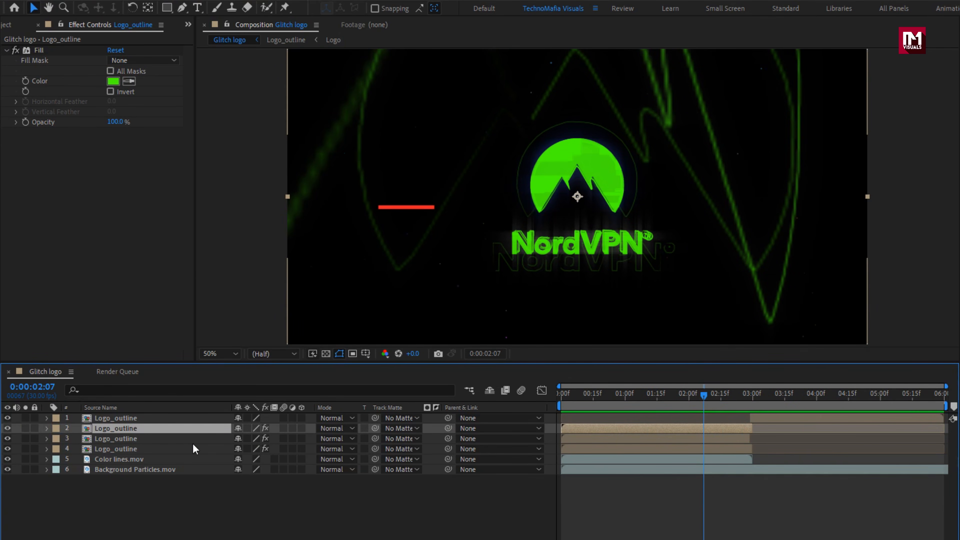
- Add another Logo_outline composition as the top layer and apply a Fill effect to it with the color 00FFD2
{"action": "left_click", "coordinate": [8, 25]}
{"action": "left_click_drag", "start_coordinate": [45, 203], "coordinate": [136, 417]}
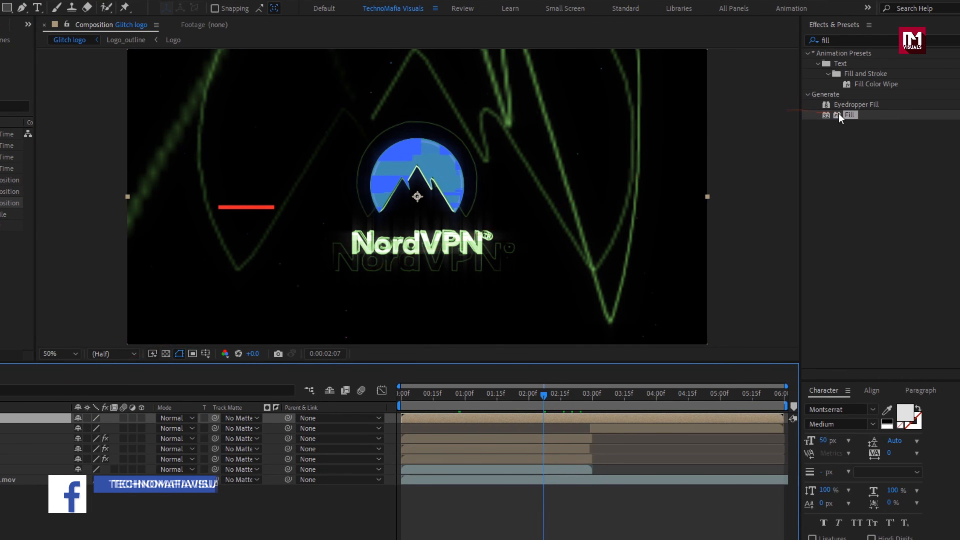
{"action": "left_click", "coordinate": [850, 114]}
{"action": "double_click", "coordinate": [850, 114]}
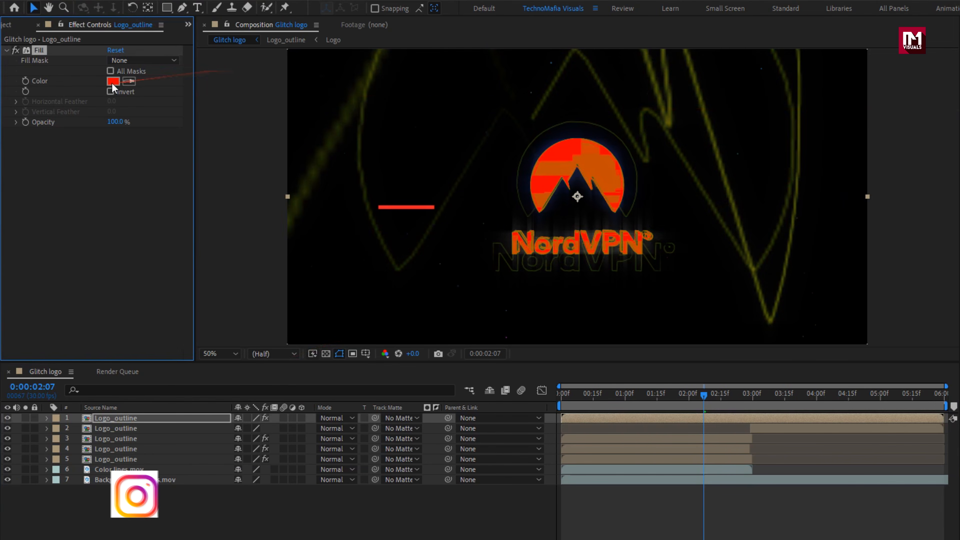
{"action": "left_click", "coordinate": [113, 81]}
{"action": "left_click", "coordinate": [486, 286]}
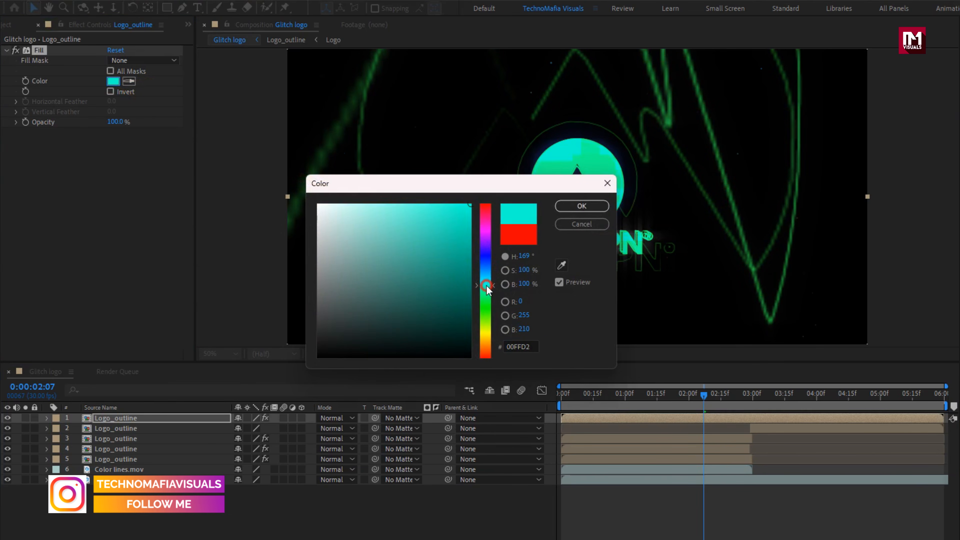
{"action": "left_click", "coordinate": [560, 206]}
- Reveal the cyan-filled Logo_outline layer's Position and set a keyframe of 960, 540 at 0:00:00:17
{"action": "key", "text": "p"}
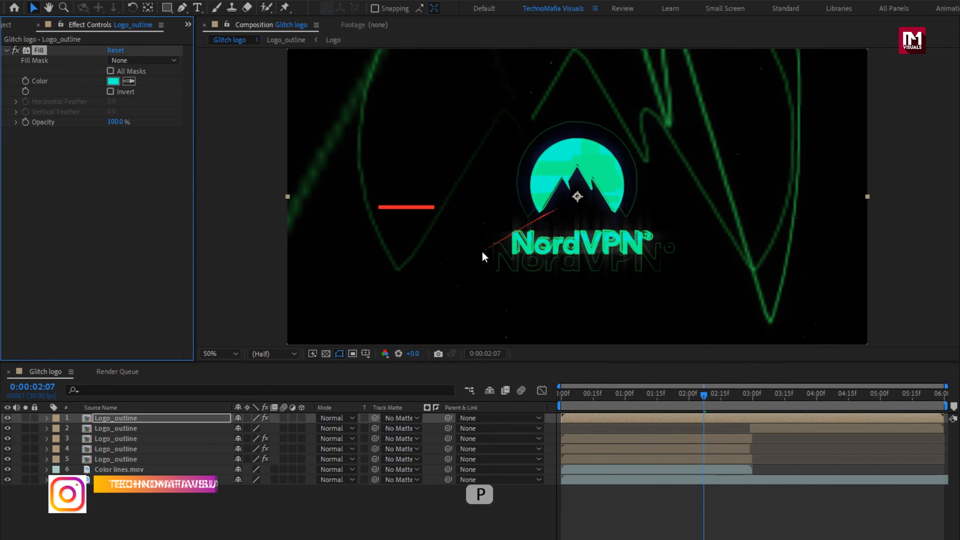
{"action": "left_click", "coordinate": [176, 419]}
{"action": "key", "text": "p"}
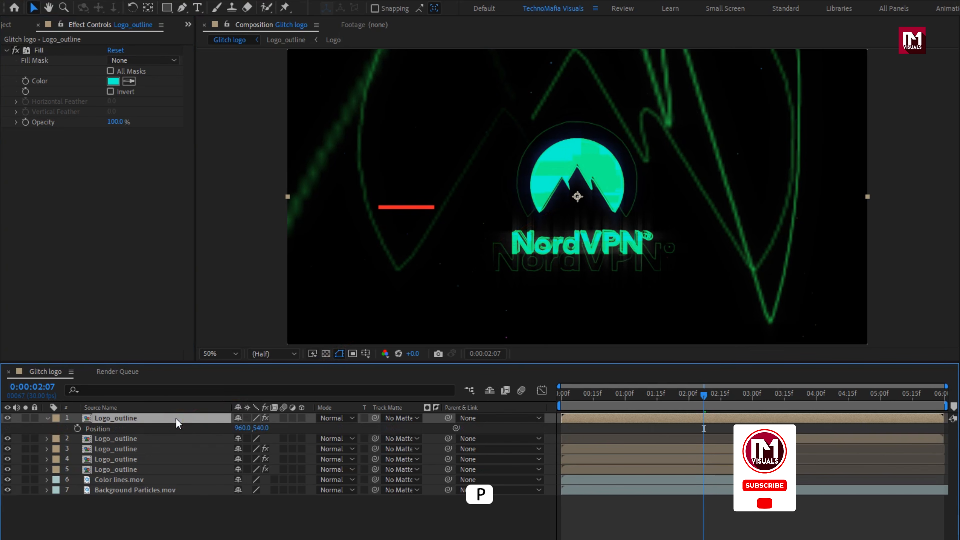
{"action": "left_click", "coordinate": [590, 395]}
{"action": "key", "text": "space"}
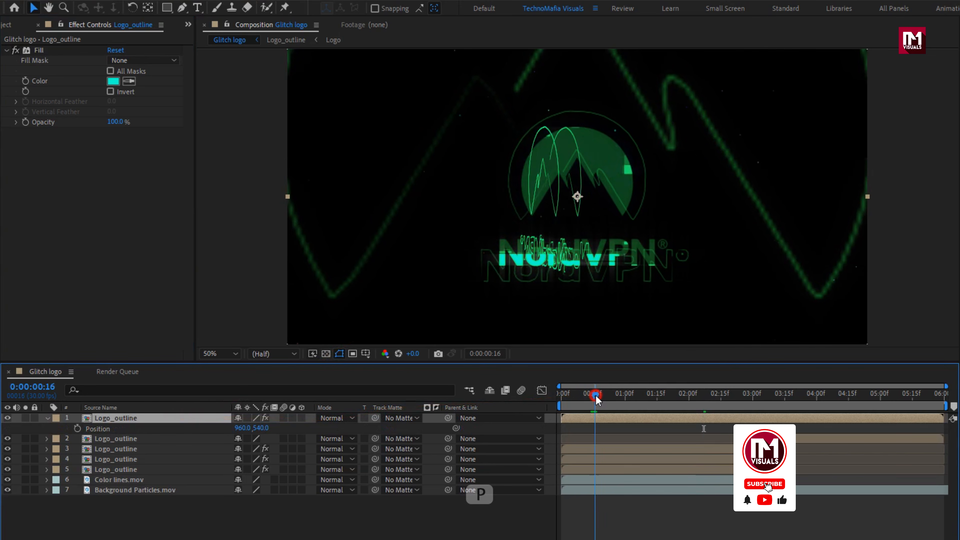
{"action": "left_click", "coordinate": [76, 428]}
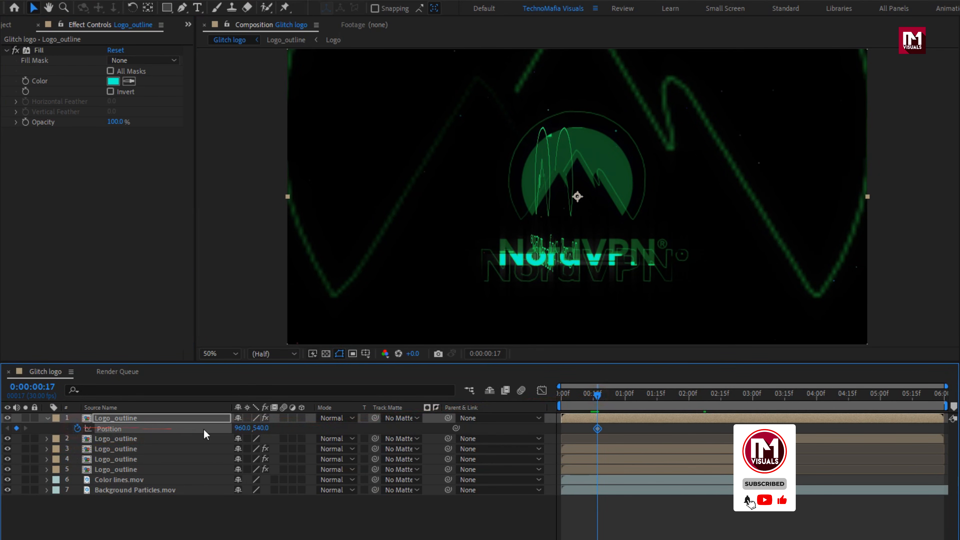
{"action": "left_click", "coordinate": [253, 428]}
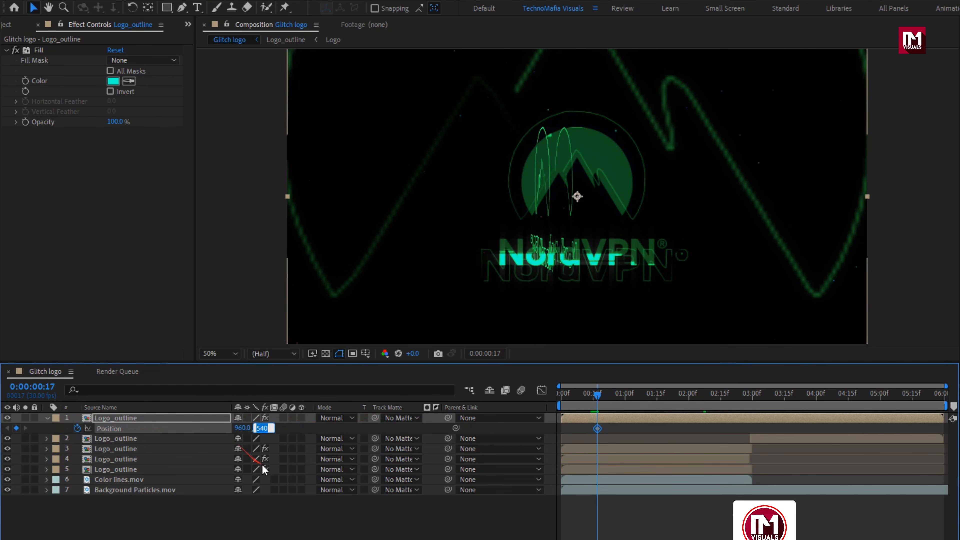
{"action": "left_click", "coordinate": [278, 512]}
- Add a Position keyframe of 967, 545 to the cyan-filled Logo_outline layer at 0:00:00:19
{"action": "left_click", "coordinate": [602, 396]}
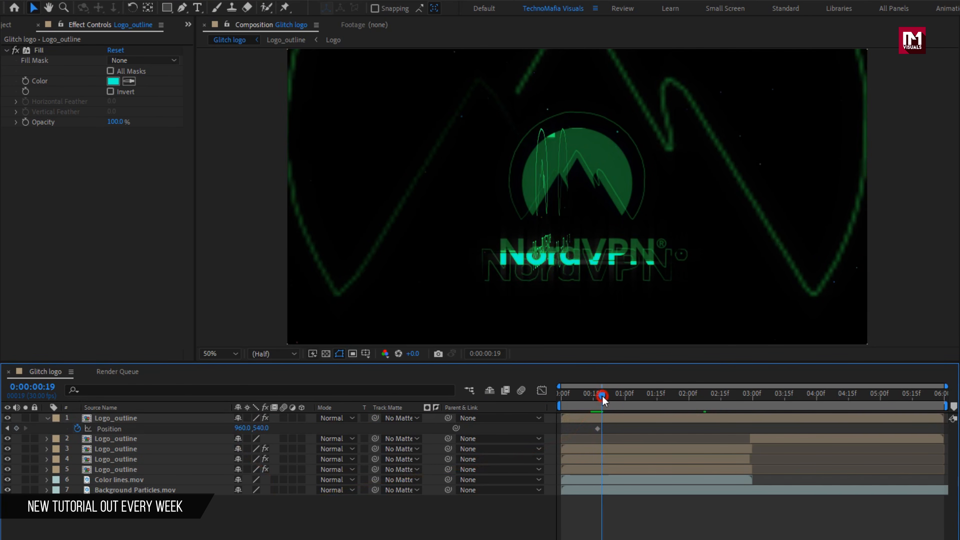
{"action": "left_click", "coordinate": [263, 429]}
{"action": "key", "text": "Up"}
{"action": "key", "text": "Up"}
{"action": "key", "text": "Up"}
{"action": "key", "text": "Up"}
{"action": "key", "text": "Up"}
{"action": "left_click", "coordinate": [242, 428]}
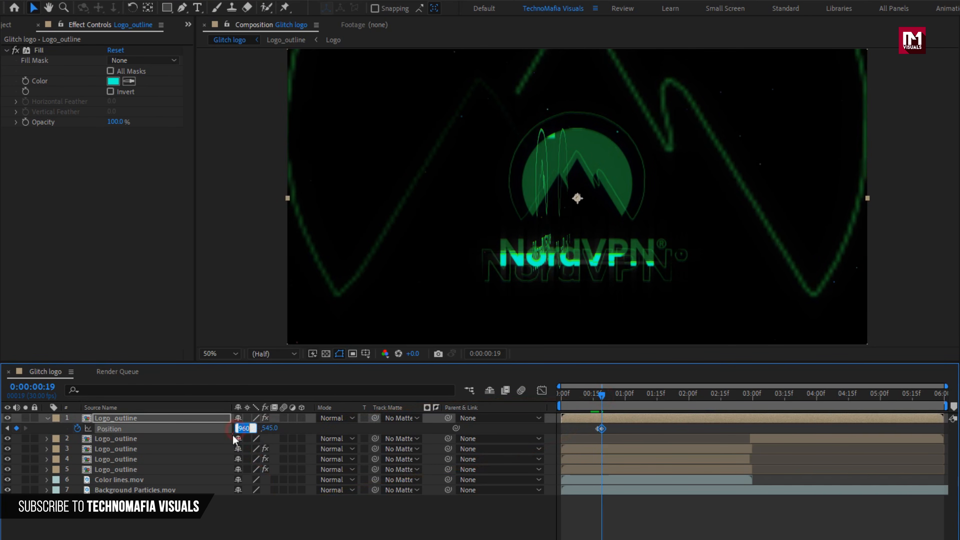
{"action": "key", "text": "Up"}
{"action": "key", "text": "Up"}
{"action": "key", "text": "Up"}
{"action": "key", "text": "Up"}
{"action": "key", "text": "Up"}
{"action": "key", "text": "Up"}
{"action": "key", "text": "Up"}
- Add a Position keyframe of 973, 553 to the cyan-filled Logo_outline layer at 0:00:00:26
{"action": "left_click", "coordinate": [617, 396]}
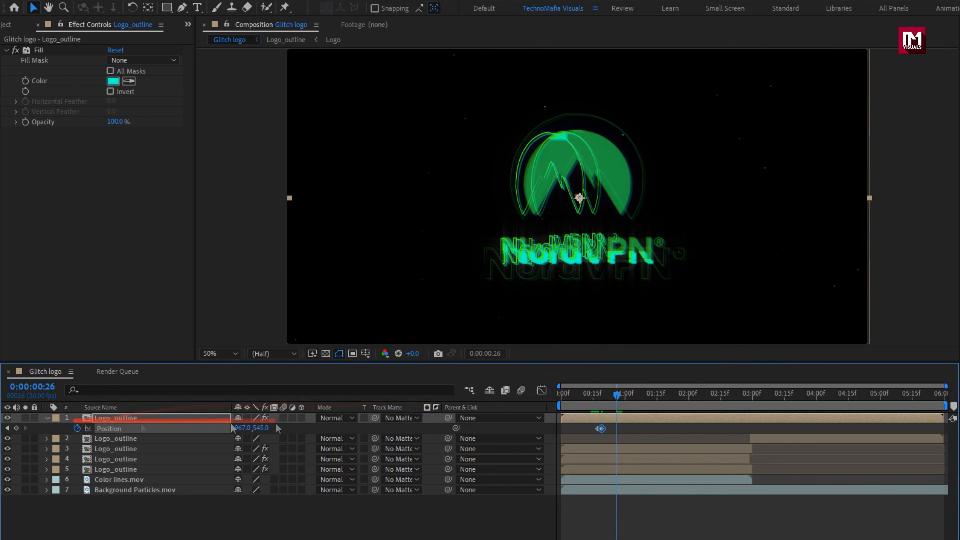
{"action": "left_click", "coordinate": [263, 428]}
{"action": "key", "text": "Up"}
{"action": "key", "text": "Up"}
{"action": "key", "text": "Up"}
{"action": "key", "text": "Up"}
{"action": "key", "text": "Up"}
{"action": "key", "text": "Up"}
{"action": "key", "text": "Up"}
{"action": "key", "text": "Up"}
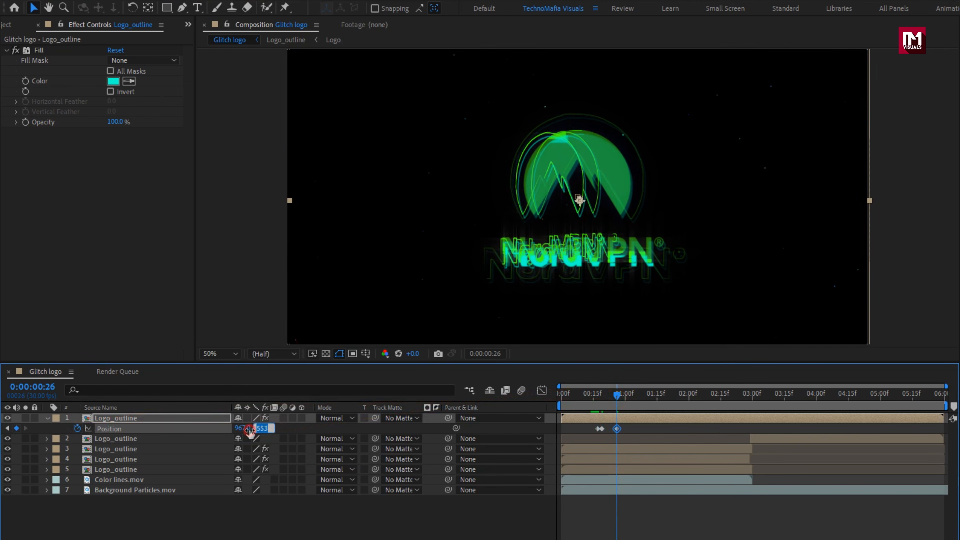
{"action": "left_click", "coordinate": [250, 428]}
{"action": "key", "text": "Up"}
{"action": "key", "text": "Up"}
{"action": "key", "text": "Up"}
{"action": "key", "text": "Up"}
{"action": "key", "text": "Up"}
{"action": "key", "text": "Up"}
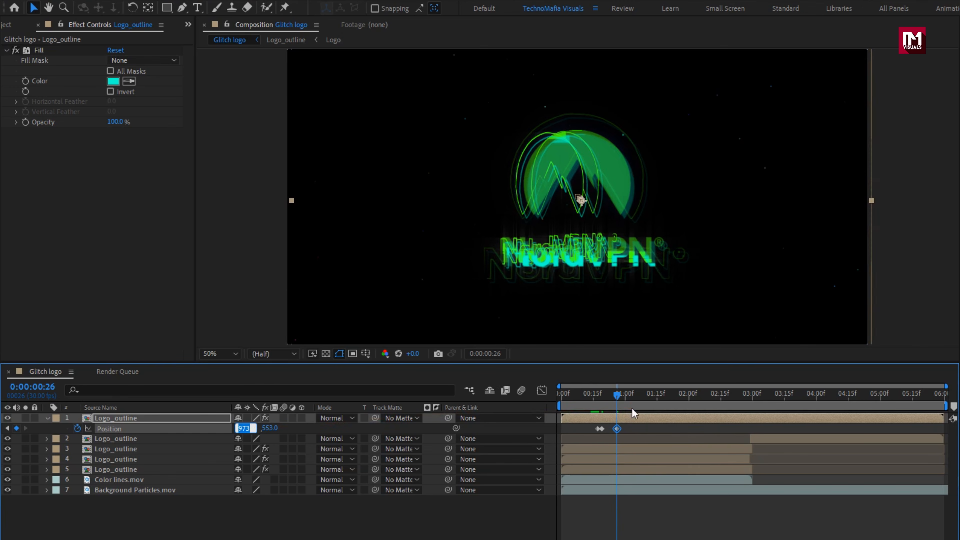
- Add a Position keyframe of 960, 540 to the cyan-filled Logo_outline layer at 0:00:01:05
{"action": "left_click", "coordinate": [636, 396]}
{"action": "left_click", "coordinate": [241, 429]}
{"action": "type", "text": "960"}
{"action": "key", "text": "Return"}
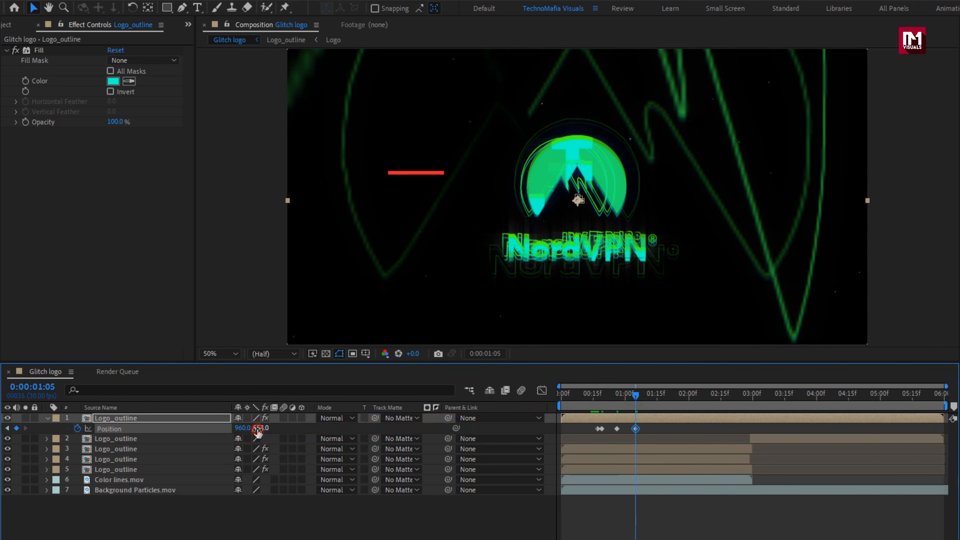
{"action": "type", "text": "540"}
{"action": "key", "text": "Return"}
- Add Position keyframes to the cyan-filled Logo_outline layer at 0:00:01:12 and about 0:00:01:20, offsetting it to 945, 546
{"action": "key", "text": "space"}
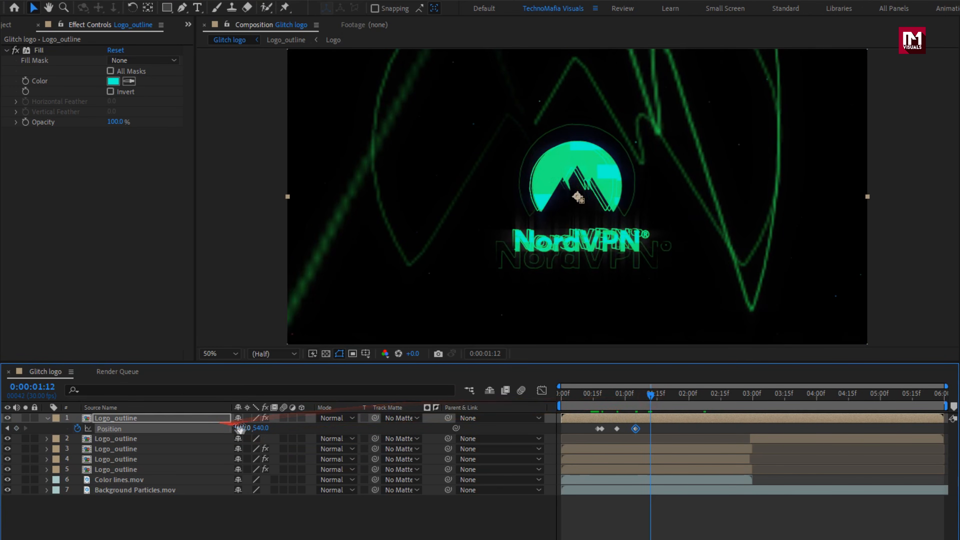
{"action": "left_click_drag", "start_coordinate": [255, 429], "coordinate": [228, 431]}
{"action": "left_click", "coordinate": [668, 396]}
- Add a Position keyframe of 945, 5400 to the cyan-filled Logo_outline layer at 0:00:01:26
{"action": "left_click", "coordinate": [681, 396]}
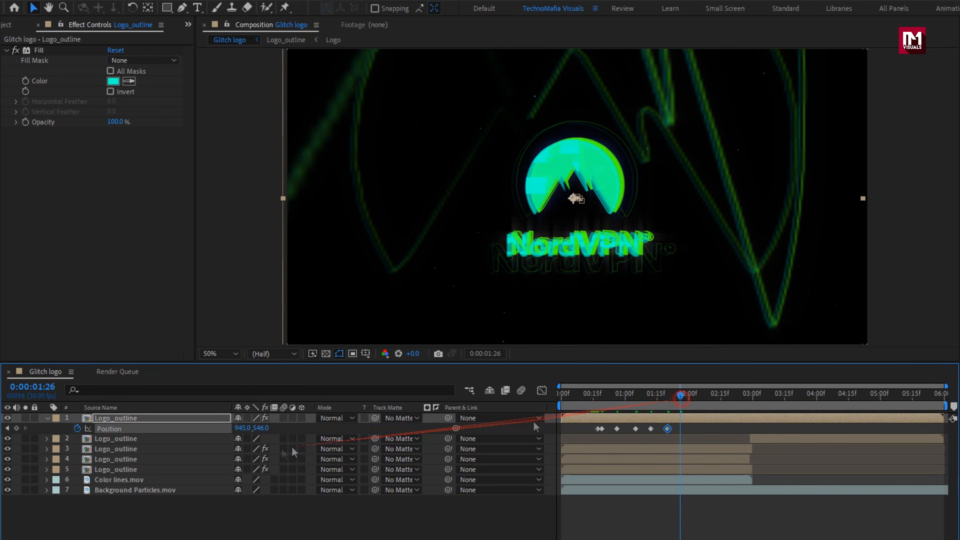
{"action": "left_click", "coordinate": [254, 430]}
{"action": "type", "text": "540"}
{"action": "key", "text": "Return"}
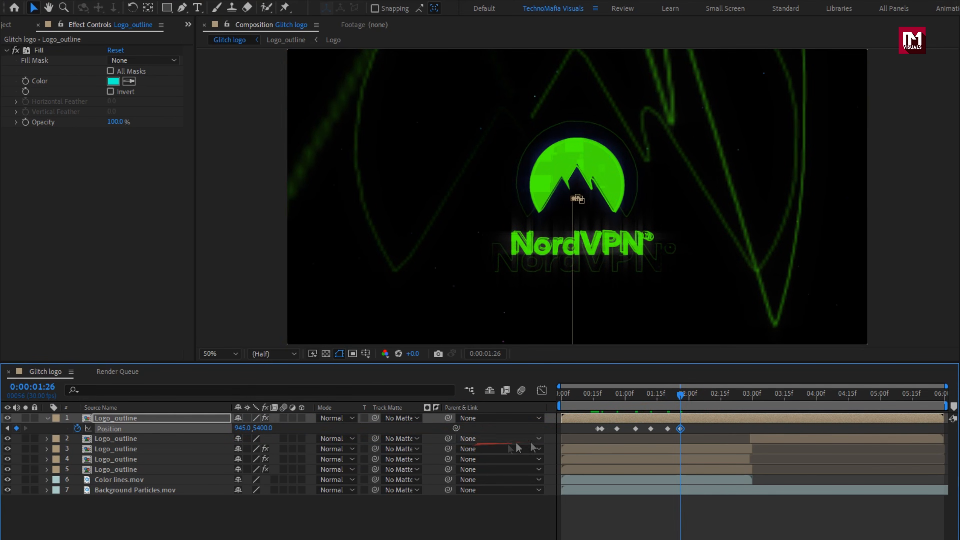
- Retime the cyan-filled layer's Position keyframes, tightening the early ones and moving the last three to about 0:00:02:06 through 0:00:02:14
{"action": "left_click", "coordinate": [720, 396]}
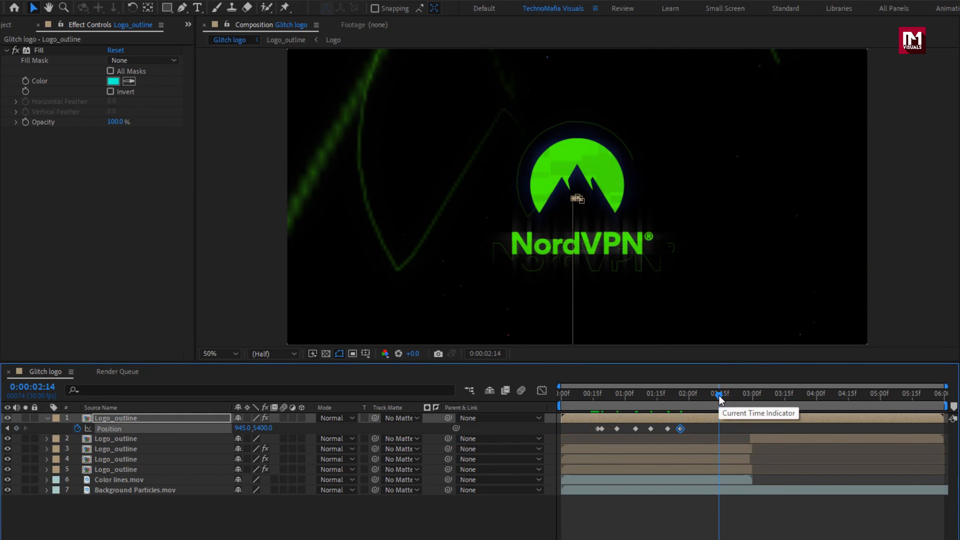
{"action": "left_click_drag", "start_coordinate": [617, 429], "coordinate": [712, 429]}
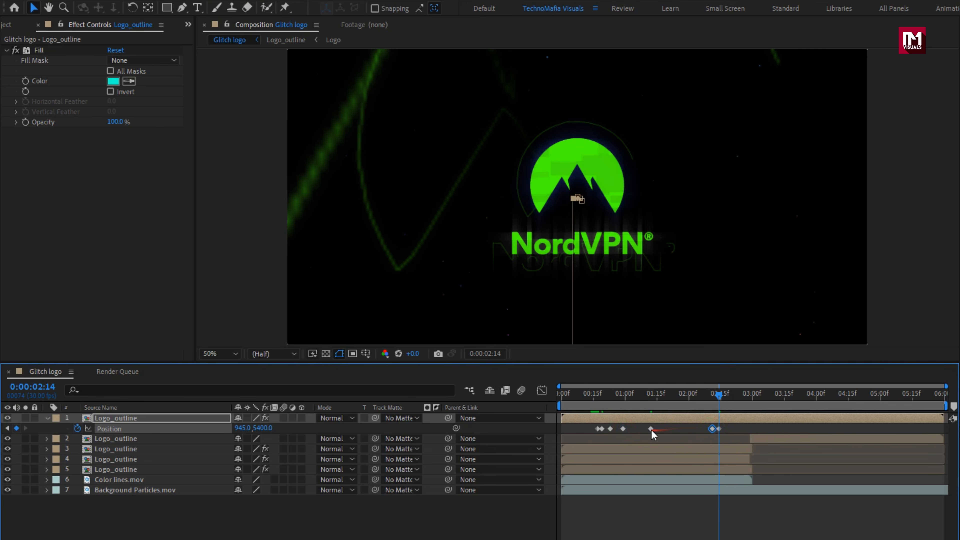
{"action": "left_click_drag", "start_coordinate": [651, 429], "coordinate": [702, 430]}
{"action": "left_click_drag", "start_coordinate": [574, 399], "coordinate": [659, 410]}
- Duplicate the cyan-filled Logo_outline layer and change the copy's Fill color to blue
{"action": "left_click", "coordinate": [49, 418]}
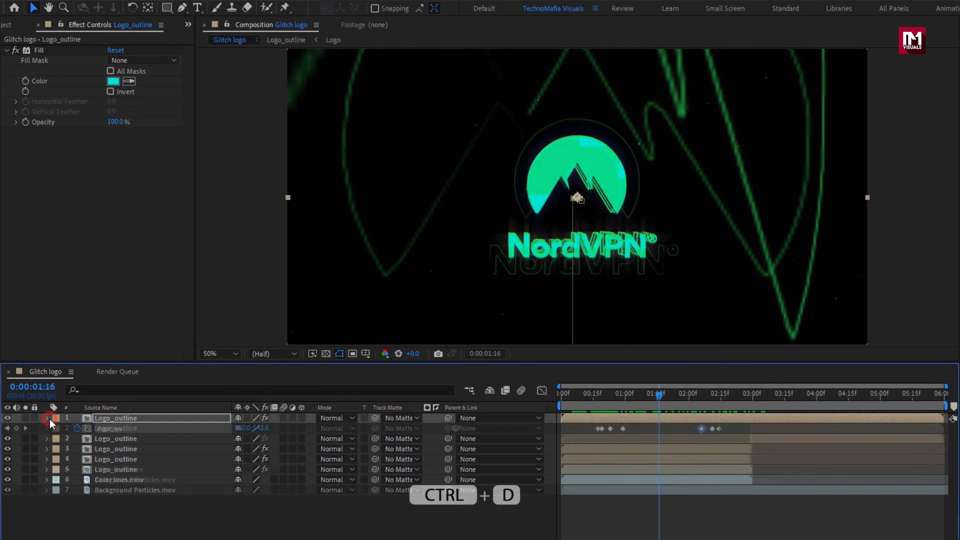
{"action": "left_click", "coordinate": [100, 418]}
{"action": "key", "text": "ctrl+d"}
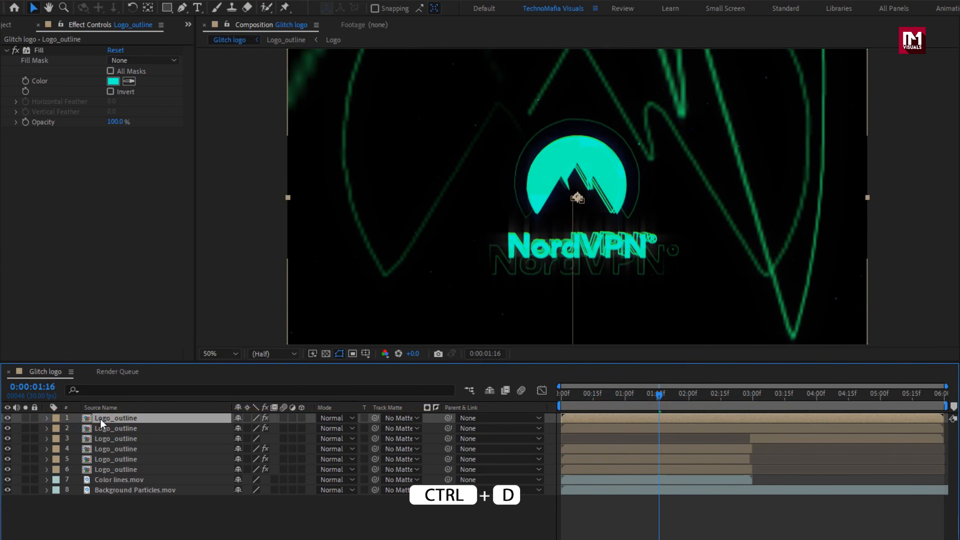
{"action": "left_click", "coordinate": [114, 82]}
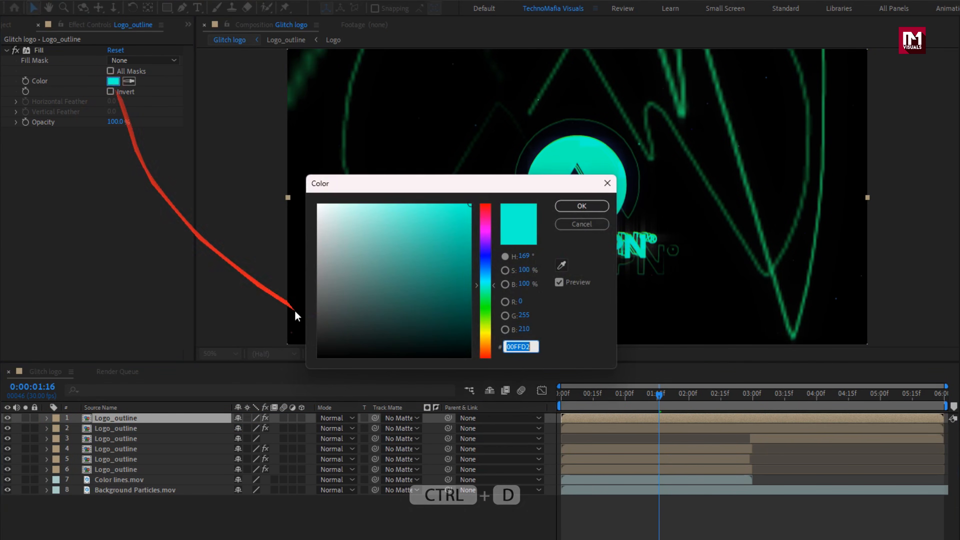
{"action": "left_click_drag", "start_coordinate": [486, 284], "coordinate": [487, 261]}
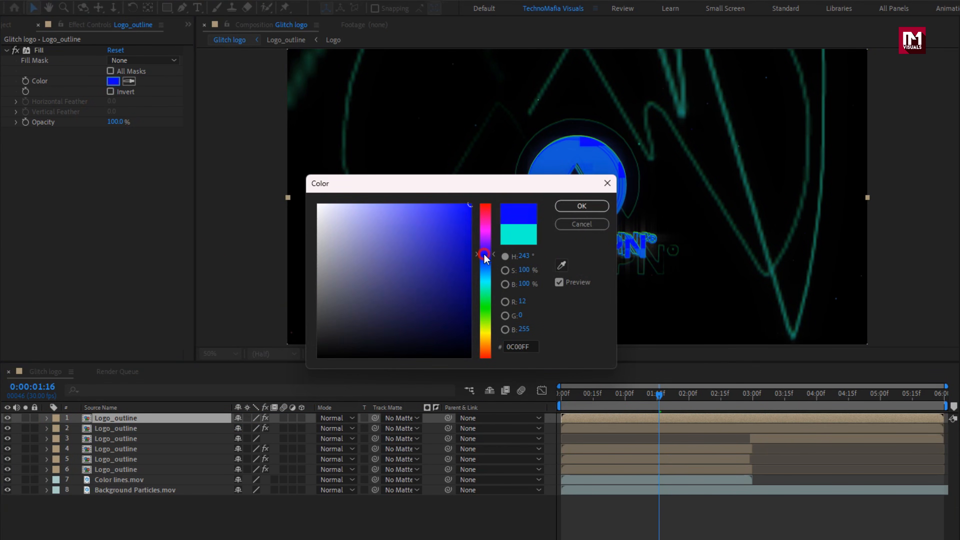
{"action": "left_click", "coordinate": [558, 206]}
- Reveal the blue-filled Logo_outline layer's Position and shift its first four keyframes earlier, starting at about 0:00:00:11
{"action": "key", "text": "p"}
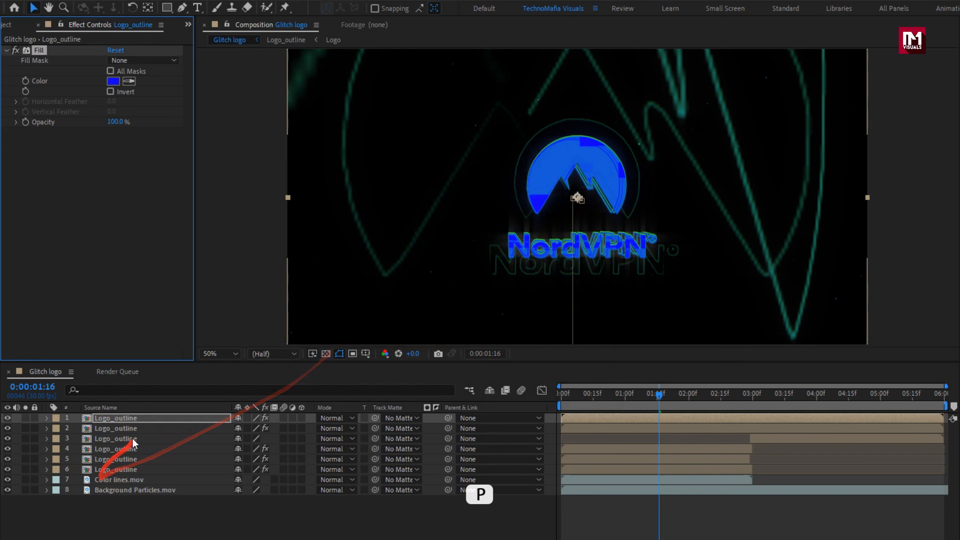
{"action": "left_click", "coordinate": [143, 420]}
{"action": "key", "text": "p"}
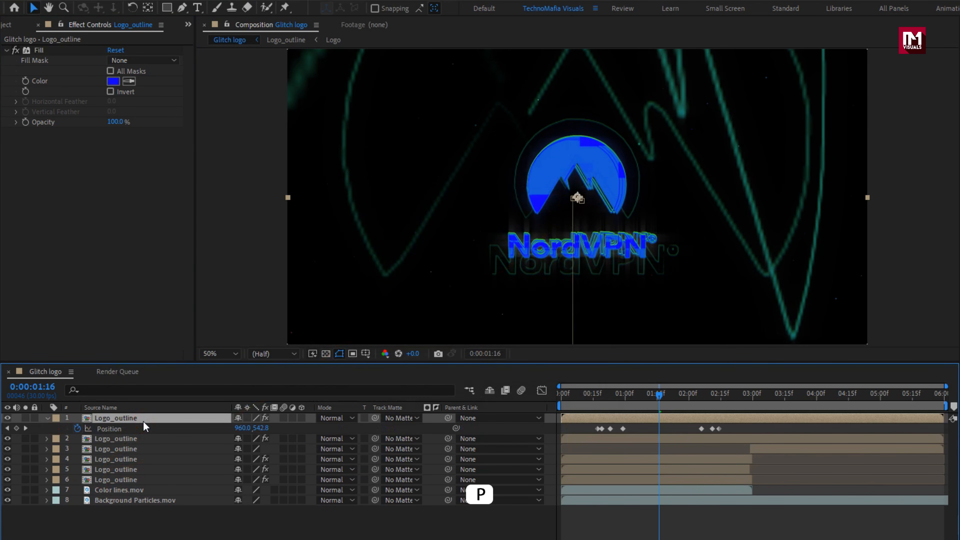
{"action": "left_click", "coordinate": [585, 397]}
{"action": "mouse_move", "coordinate": [592, 424]}
{"action": "left_mouse_down"}
{"action": "mouse_move", "coordinate": [630, 433]}
{"action": "mouse_move", "coordinate": [585, 429]}
{"action": "left_mouse_up"}
{"action": "left_click_drag", "start_coordinate": [585, 395], "coordinate": [649, 397]}
{"action": "left_click", "coordinate": [508, 532]}
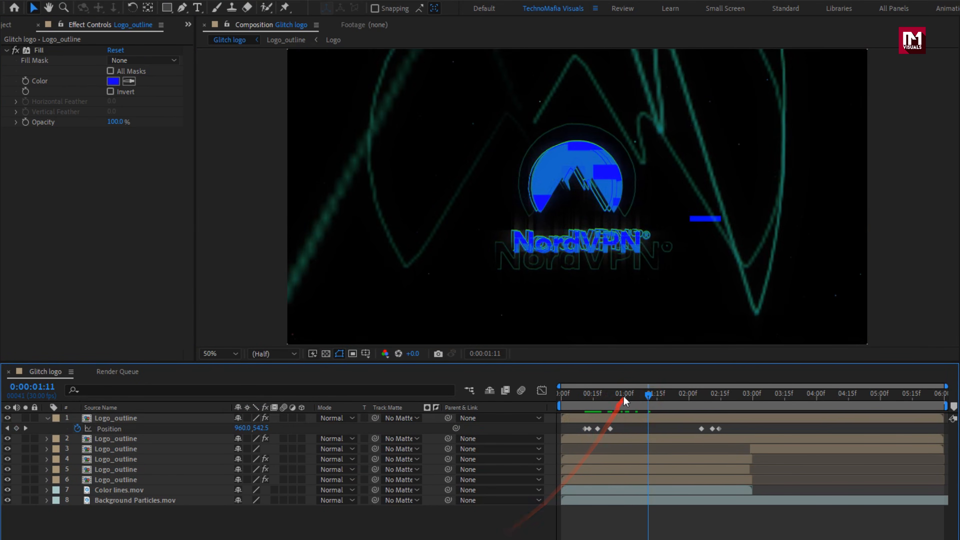
- Add a Position keyframe of 960, 540 to the blue-filled Logo_outline layer at 0:00:00:29
{"action": "left_click", "coordinate": [623, 395]}
{"action": "left_click", "coordinate": [261, 428]}
{"action": "type", "text": "540"}
{"action": "key", "text": "Return"}
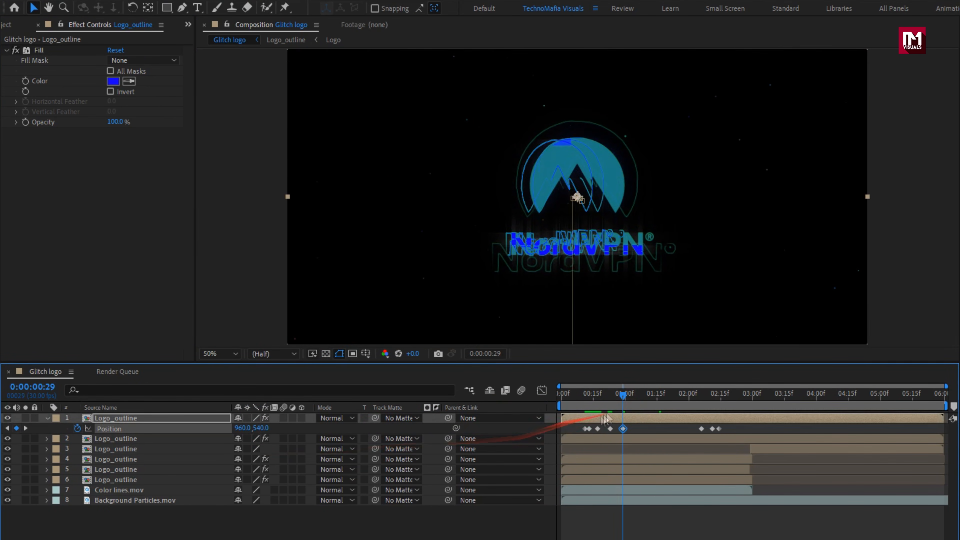
- Add a Position keyframe of 945.5, 564 to the blue-filled layer at about 0:00:01:04 and move the 0:00:00:29 keyframe to about 0:00:01:02
{"action": "left_click", "coordinate": [634, 401]}
{"action": "left_click_drag", "start_coordinate": [262, 428], "coordinate": [223, 427]}
{"action": "left_click", "coordinate": [641, 399]}
{"action": "left_click_drag", "start_coordinate": [946, 387], "coordinate": [716, 387]}
{"action": "left_click_drag", "start_coordinate": [659, 429], "coordinate": [731, 429]}
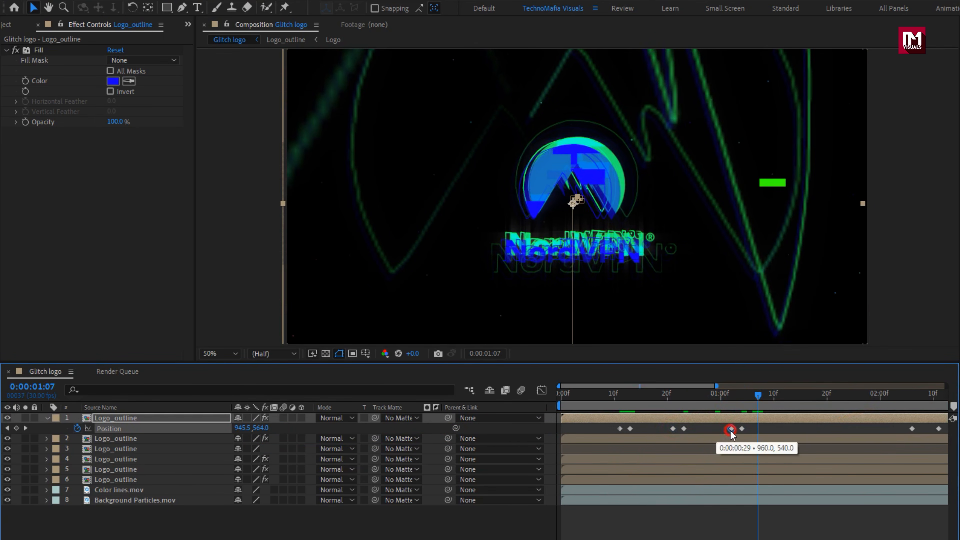
- Add a Position keyframe of 960, 540 to the blue-filled Logo_outline layer at 0:00:01:07
{"action": "left_click_drag", "start_coordinate": [603, 400], "coordinate": [759, 401]}
{"action": "left_click", "coordinate": [242, 428]}
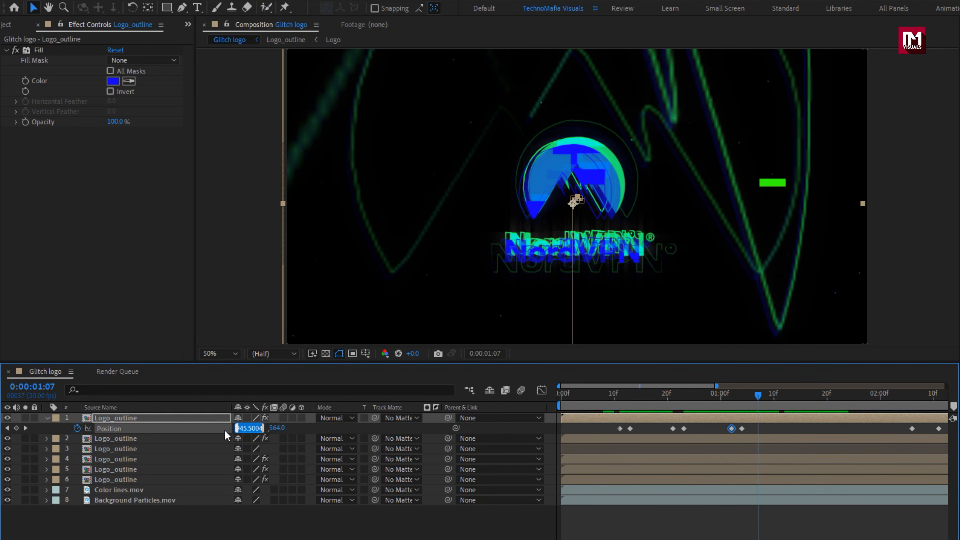
{"action": "key", "text": "Tab"}
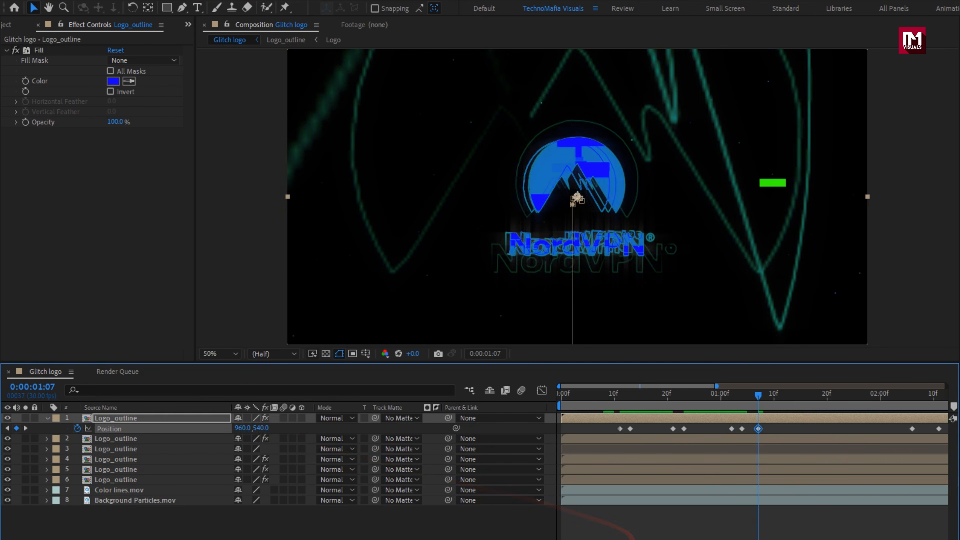
- Move the blue-filled layer's last three Position keyframes to about 0:00:02:19 through 0:00:02:25
{"action": "left_click_drag", "start_coordinate": [643, 539], "coordinate": [743, 539]}
{"action": "left_click", "coordinate": [732, 395]}
{"action": "left_click_drag", "start_coordinate": [733, 429], "coordinate": [803, 430]}
{"action": "left_click_drag", "start_coordinate": [772, 396], "coordinate": [908, 409]}
{"action": "key", "text": "minus"}
{"action": "key", "text": "minus"}
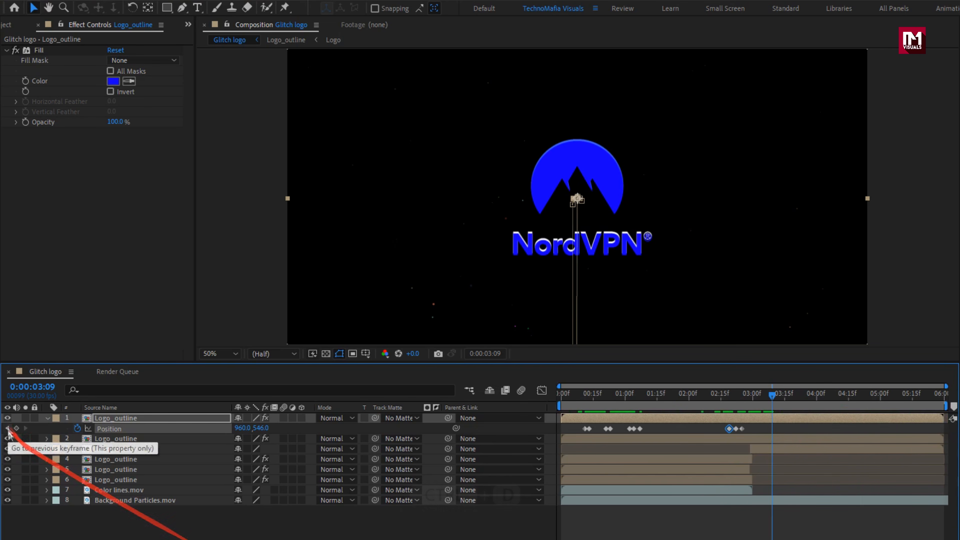
- Duplicate the blue-filled Logo_outline layer and change the copy's Fill color to red
{"action": "left_click", "coordinate": [47, 418]}
{"action": "left_click", "coordinate": [133, 418]}
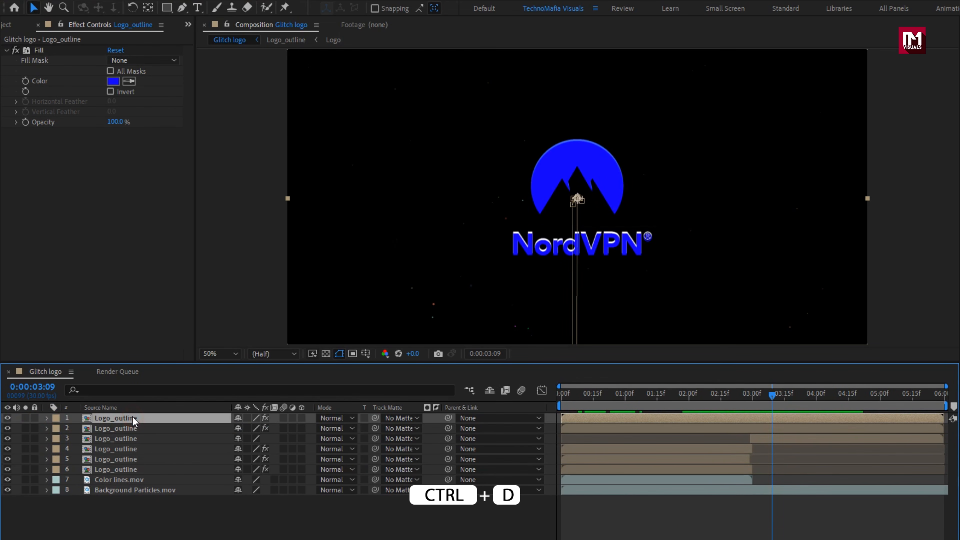
{"action": "key", "text": "ctrl+d"}
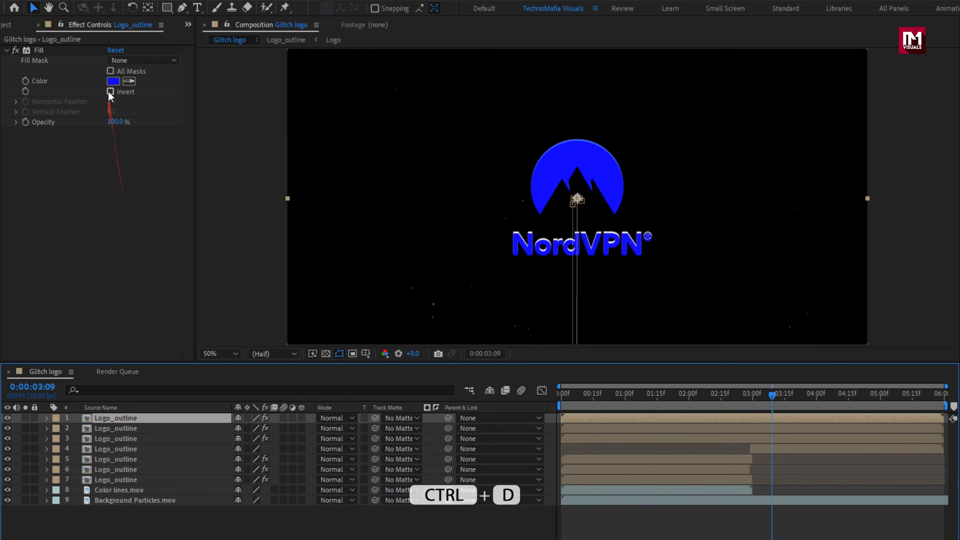
{"action": "left_click", "coordinate": [113, 81]}
{"action": "left_click_drag", "start_coordinate": [486, 218], "coordinate": [485, 205]}
{"action": "left_click", "coordinate": [575, 205]}
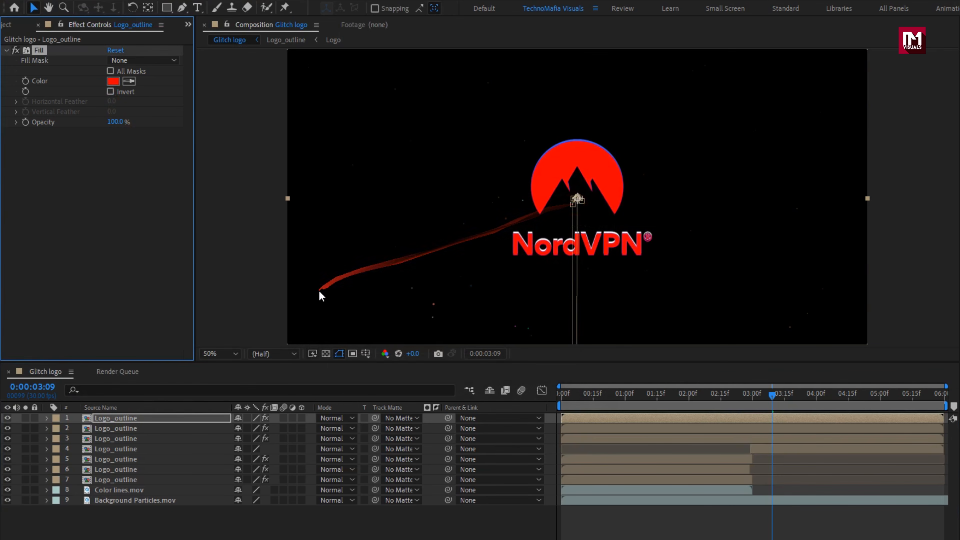
- Reveal the red-filled Logo_outline layer's Position and delete its last three keyframes
{"action": "left_click", "coordinate": [119, 418]}
{"action": "key", "text": "p"}
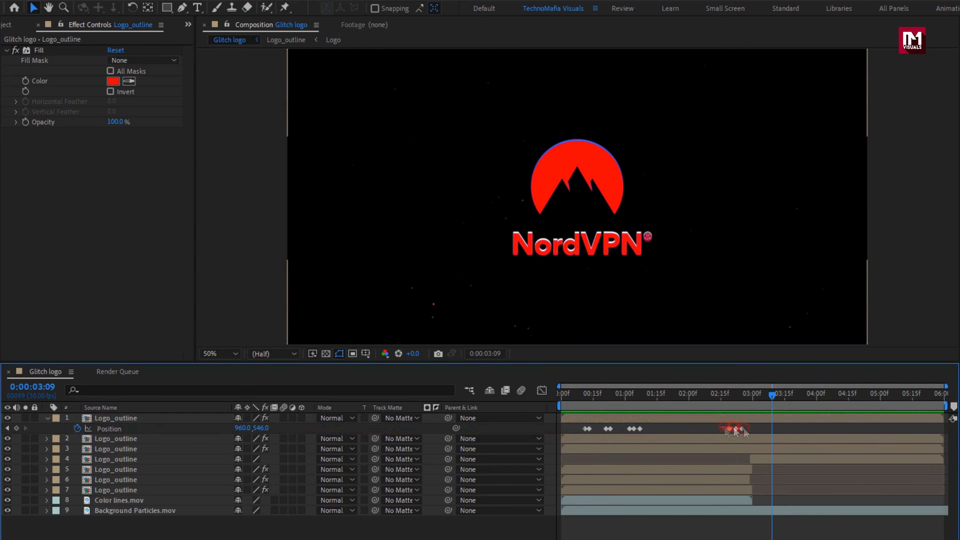
{"action": "left_click", "coordinate": [736, 430]}
- Move the red-filled Logo_outline layer's first four Position keyframes to 0:00:00:07, 0:00:00:09, 0:00:00:14 and 0:00:00:15
{"action": "left_click", "coordinate": [582, 397]}
{"action": "left_click_drag", "start_coordinate": [582, 397], "coordinate": [577, 400]}
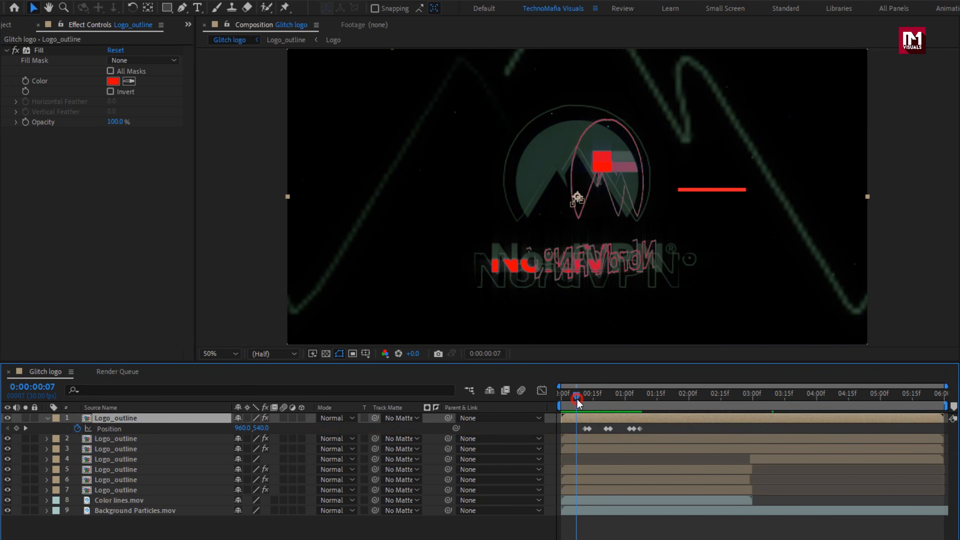
{"action": "left_click_drag", "start_coordinate": [945, 386], "coordinate": [670, 392]}
{"action": "left_click_drag", "start_coordinate": [644, 429], "coordinate": [666, 400]}
{"action": "left_click", "coordinate": [626, 396]}
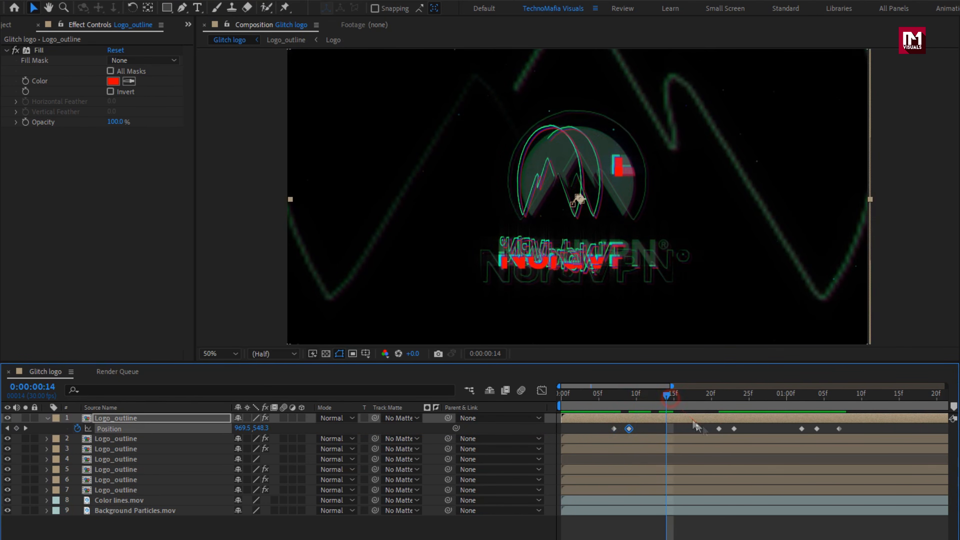
{"action": "left_click_drag", "start_coordinate": [719, 429], "coordinate": [667, 429]}
{"action": "left_click_drag", "start_coordinate": [734, 429], "coordinate": [675, 434]}
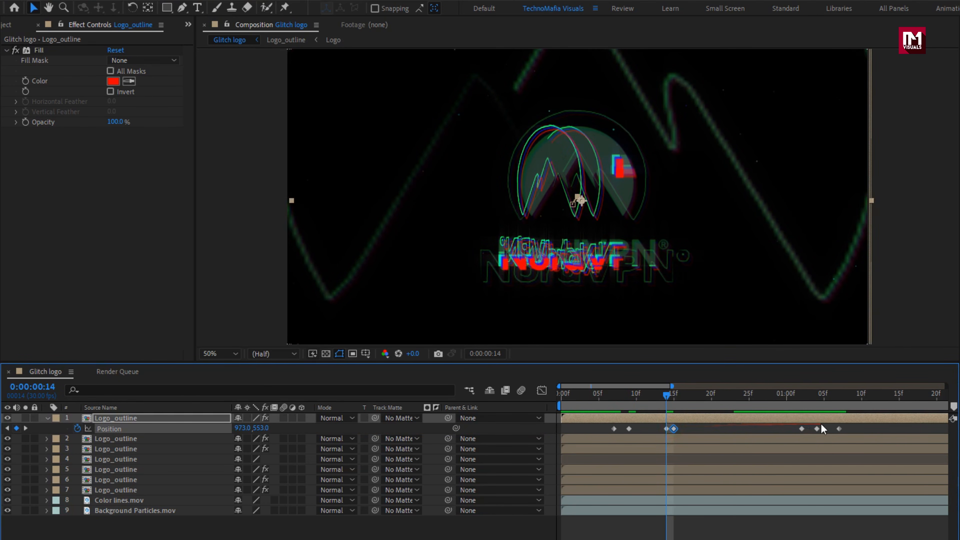
{"action": "mouse_move", "coordinate": [817, 429]}
{"action": "left_mouse_down"}
{"action": "mouse_move", "coordinate": [803, 428]}
{"action": "mouse_move", "coordinate": [818, 429]}
{"action": "left_mouse_up"}
{"action": "left_click_drag", "start_coordinate": [667, 393], "coordinate": [749, 395]}
- Set the blending mode of the red-, blue- and cyan-filled Logo_outline layers to Screen
{"action": "left_click", "coordinate": [46, 418]}
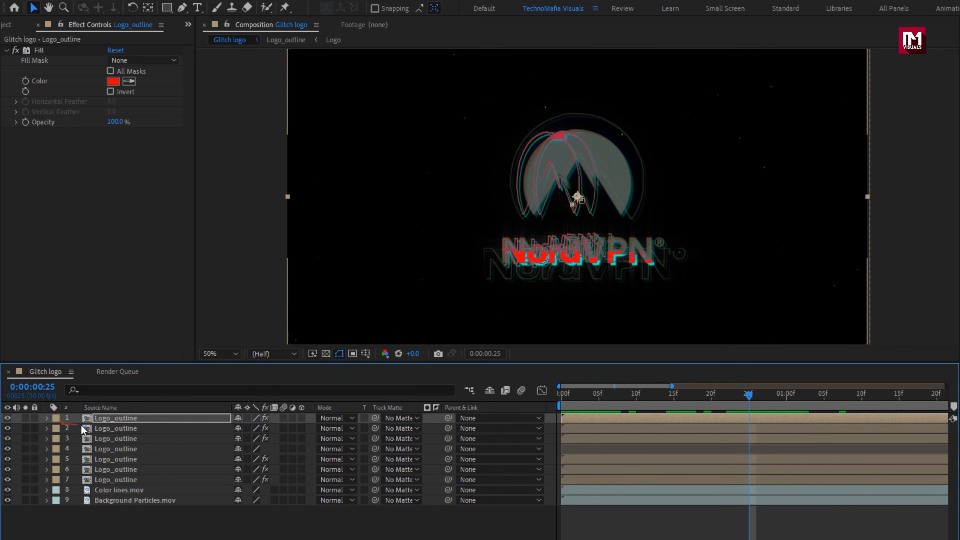
{"action": "left_click", "coordinate": [333, 418]}
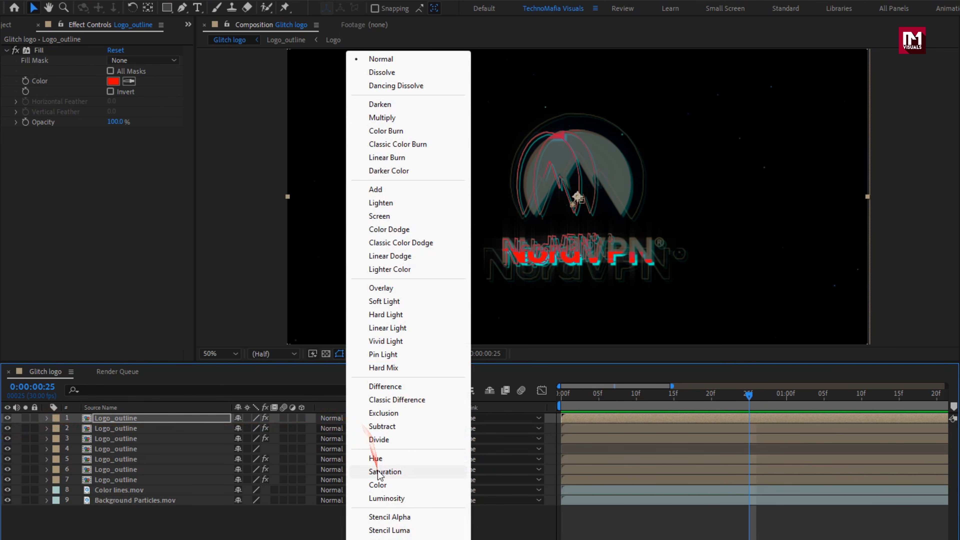
{"action": "left_click", "coordinate": [376, 217]}
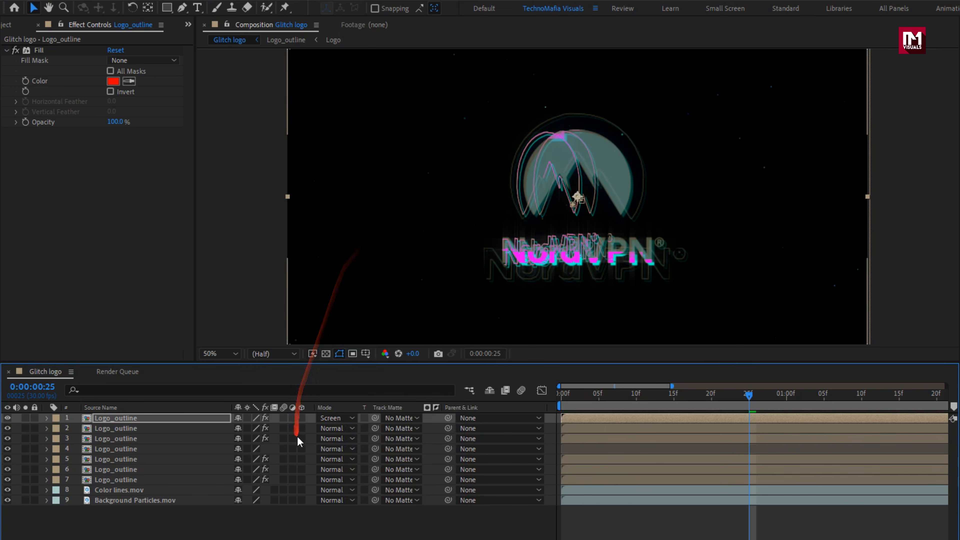
{"action": "left_click", "coordinate": [332, 428]}
{"action": "left_click", "coordinate": [376, 216]}
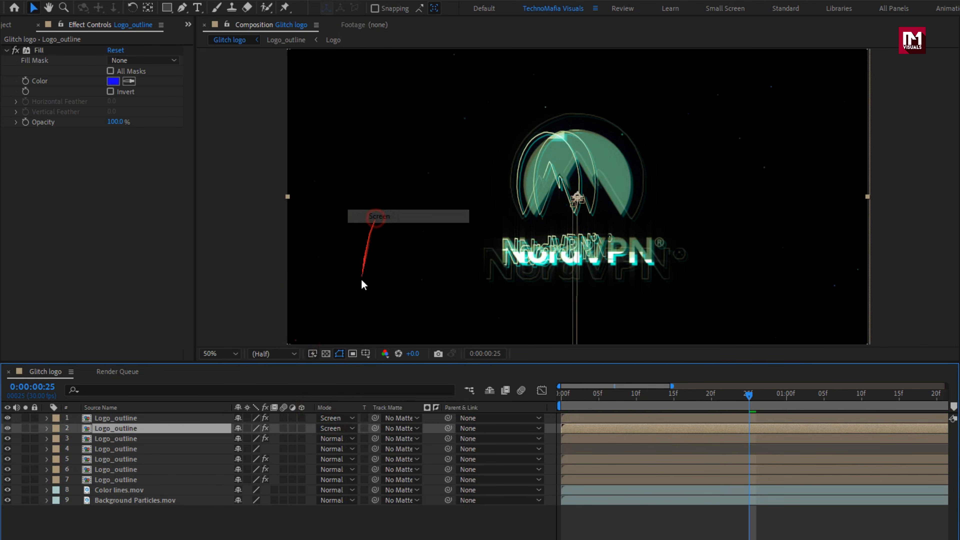
{"action": "left_click", "coordinate": [333, 439]}
{"action": "left_click", "coordinate": [372, 217]}
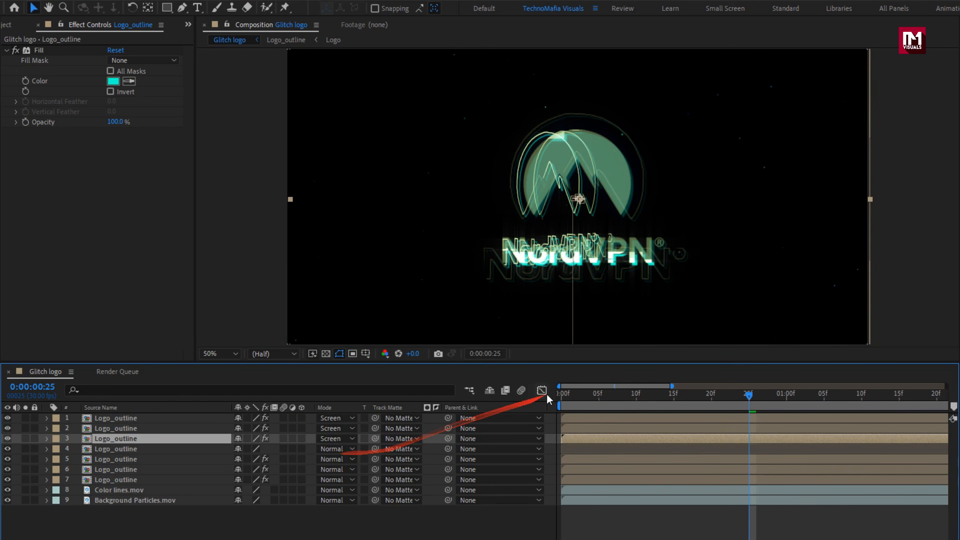
- Set the blending mode of the plain Logo_outline layer and the two effect-bearing copies directly beneath it (layers 4 to 6) to Screen
{"action": "left_click_drag", "start_coordinate": [670, 385], "coordinate": [957, 380]}
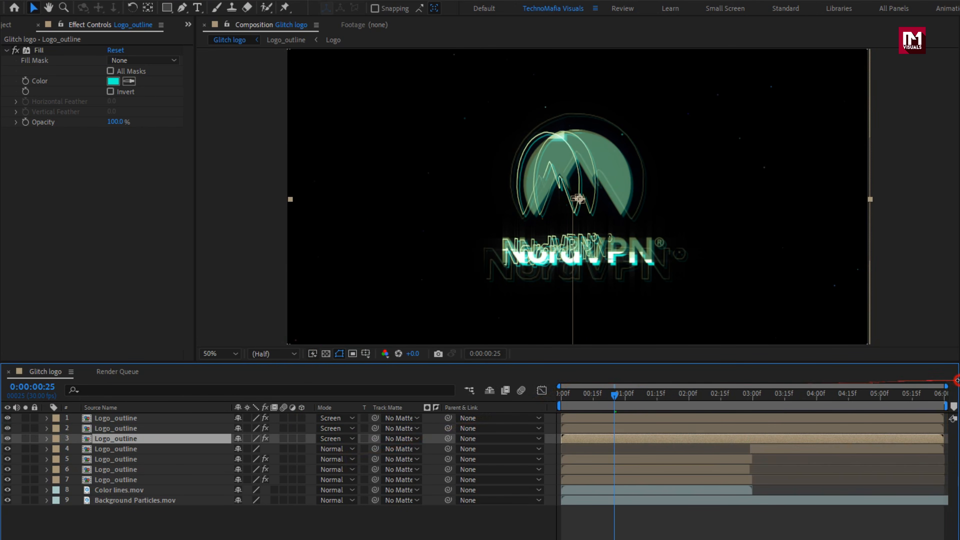
{"action": "left_click", "coordinate": [343, 449]}
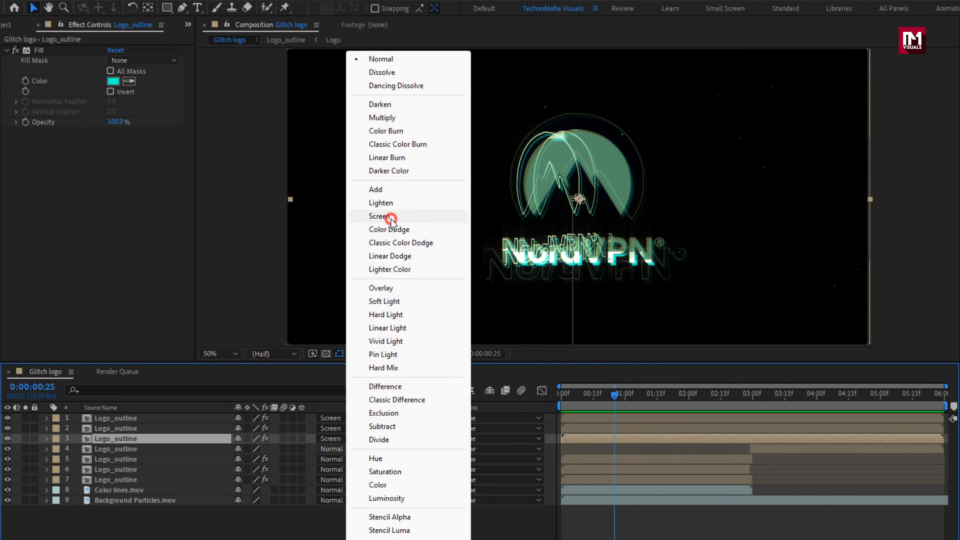
{"action": "left_click", "coordinate": [379, 216]}
{"action": "left_click", "coordinate": [332, 459]}
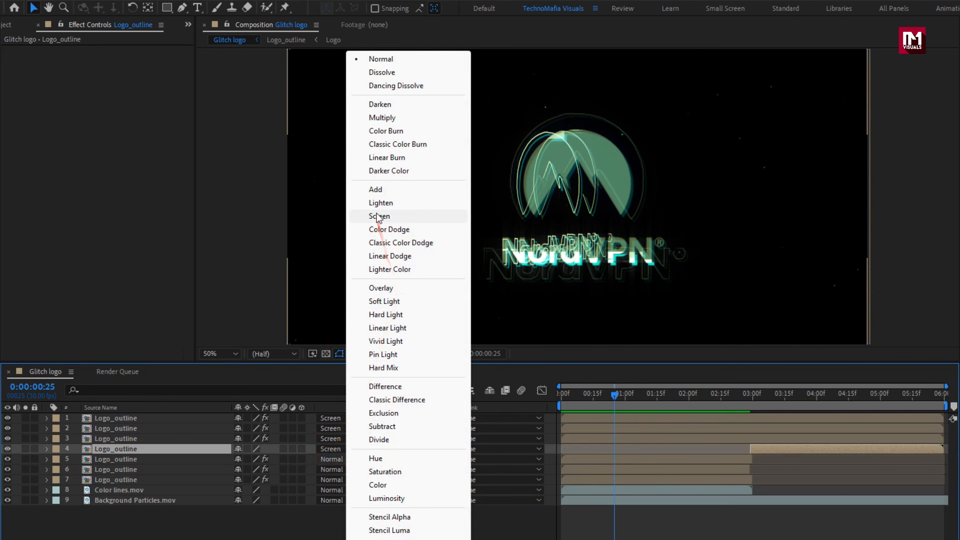
{"action": "left_click", "coordinate": [379, 217]}
{"action": "left_click", "coordinate": [332, 470]}
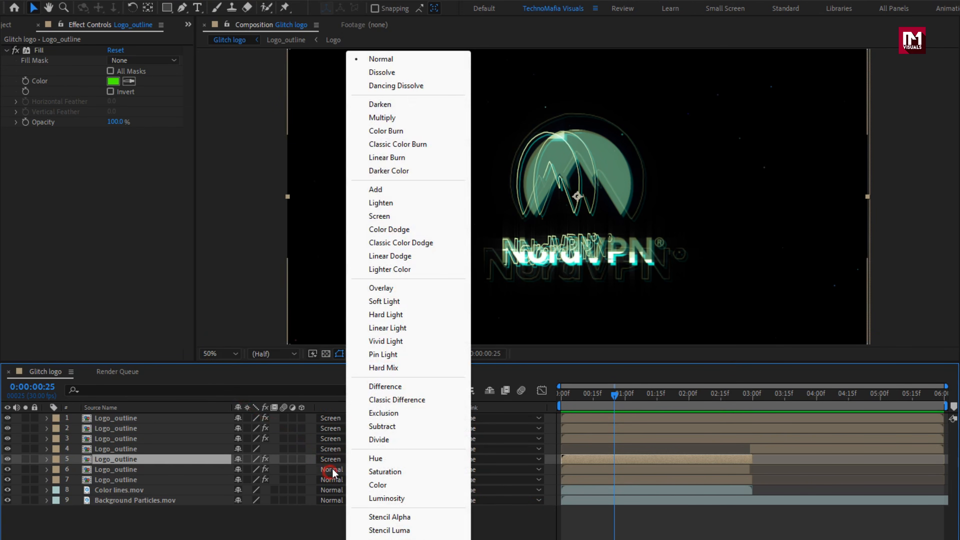
{"action": "left_click", "coordinate": [389, 216]}
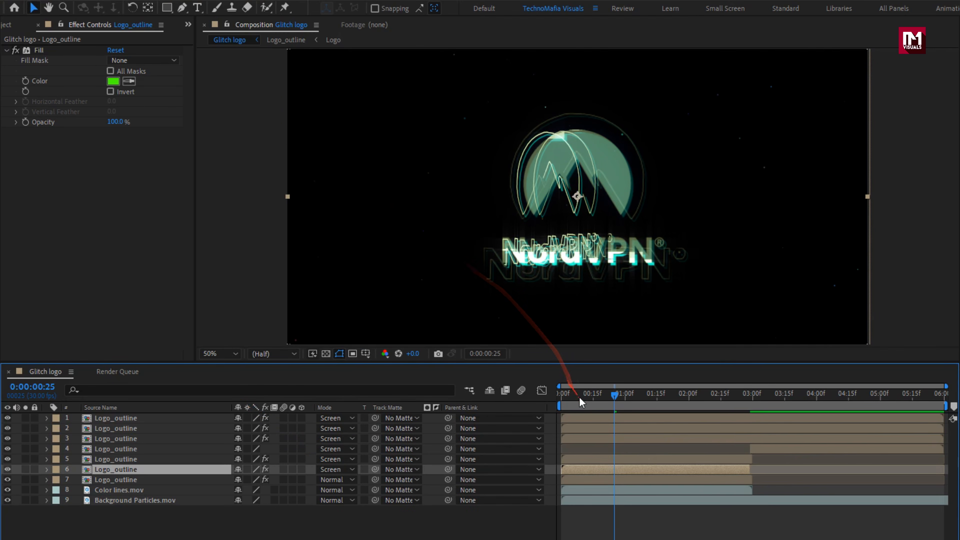
- Trim the ends of the cyan-, blue- and red-filled Logo_outline layers to 0:00:03:00, matching the shorter layers below
{"action": "left_click_drag", "start_coordinate": [579, 393], "coordinate": [811, 397]}
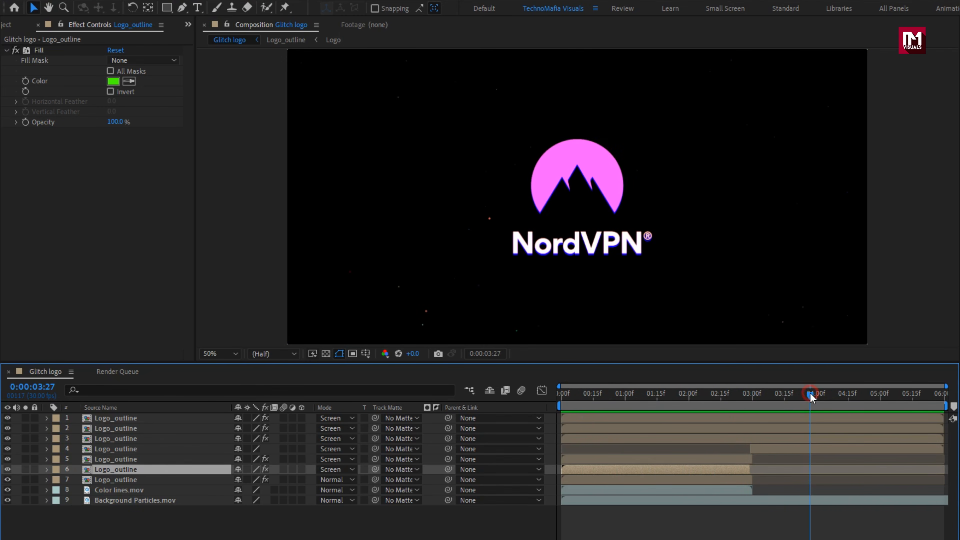
{"action": "left_click", "coordinate": [723, 438]}
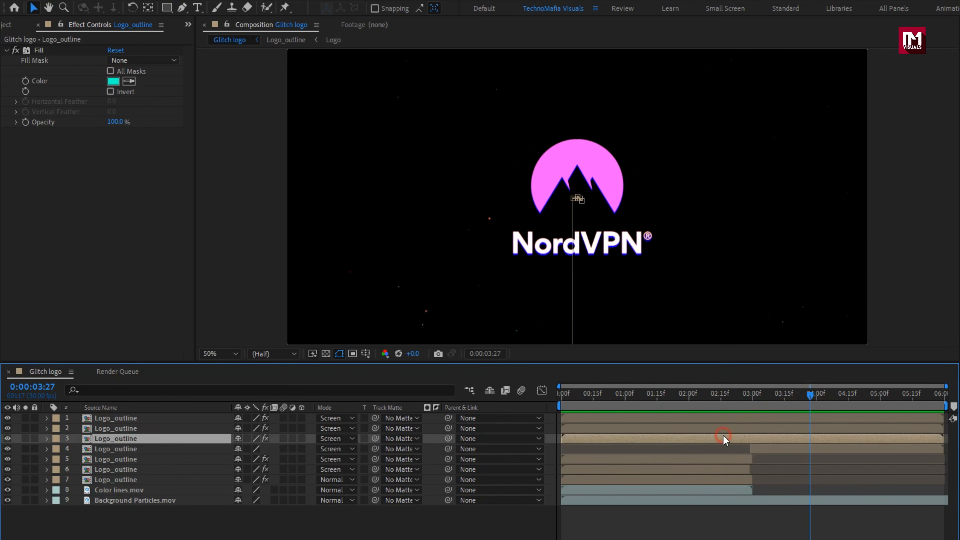
{"action": "left_click_drag", "start_coordinate": [945, 439], "coordinate": [754, 455]}
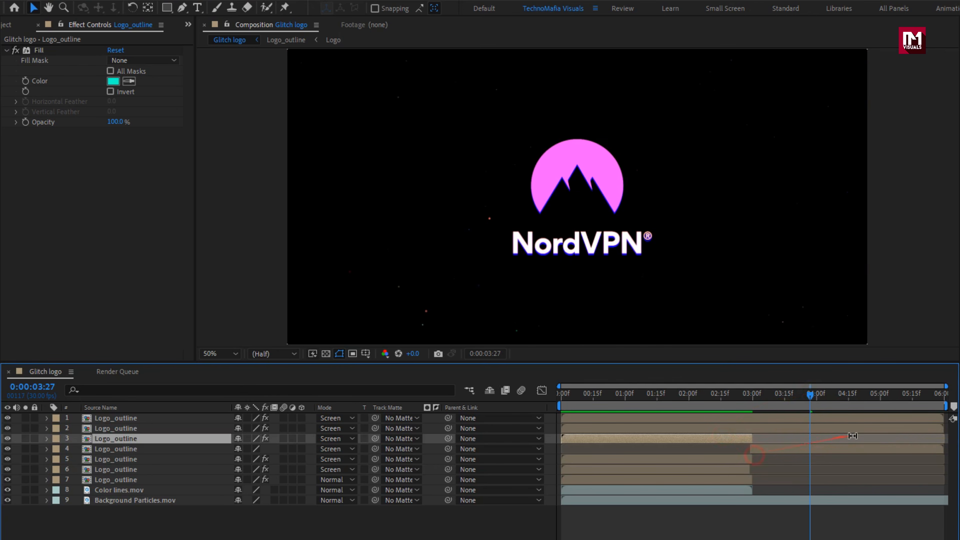
{"action": "left_click_drag", "start_coordinate": [941, 426], "coordinate": [767, 438]}
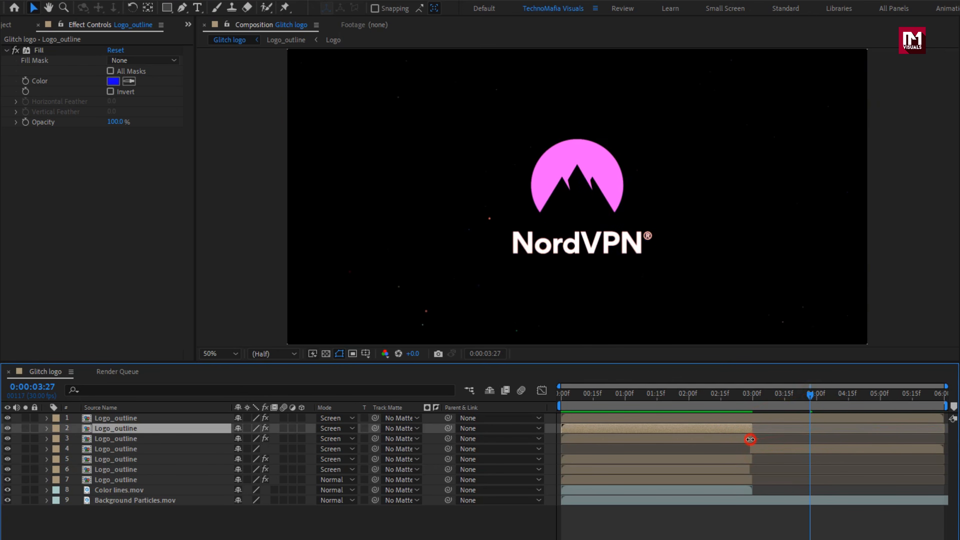
{"action": "left_click_drag", "start_coordinate": [941, 415], "coordinate": [761, 427]}
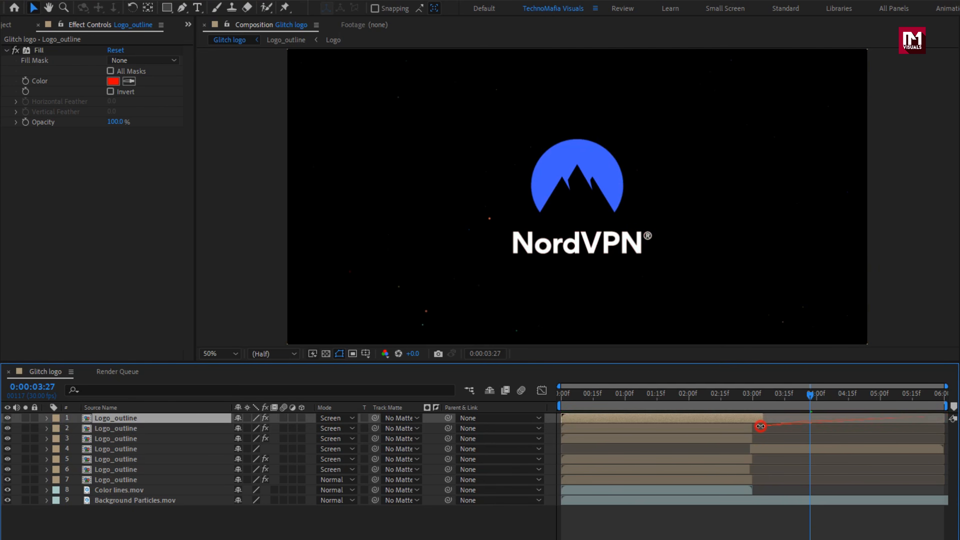
{"action": "left_click_drag", "start_coordinate": [718, 398], "coordinate": [752, 418]}
{"action": "left_click_drag", "start_coordinate": [609, 393], "coordinate": [658, 408]}
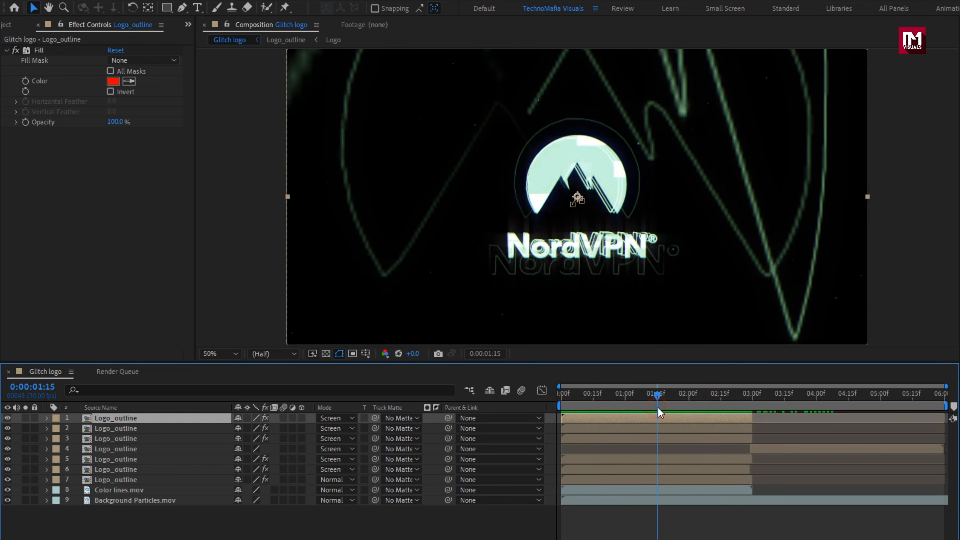
- Add Glitch Lines.mov as the uppermost layer of the Glitch logo composition and hide it
{"action": "left_click", "coordinate": [8, 26]}
{"action": "left_click", "coordinate": [42, 168]}
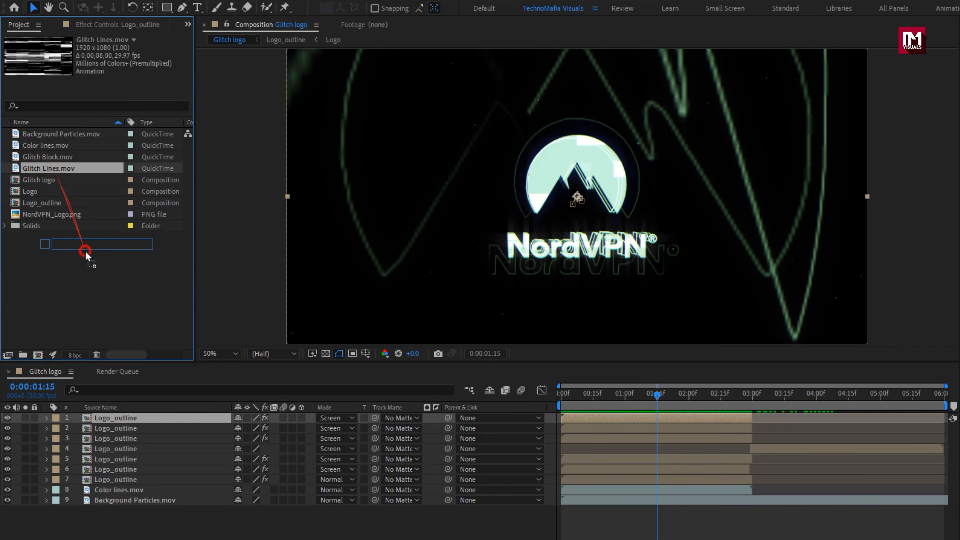
{"action": "left_click_drag", "start_coordinate": [86, 255], "coordinate": [148, 422]}
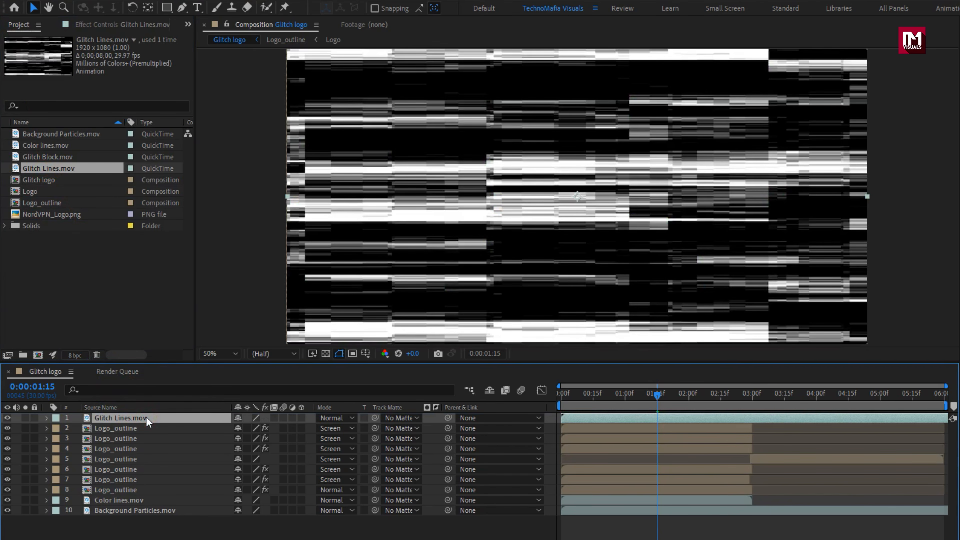
{"action": "left_click", "coordinate": [7, 418]}
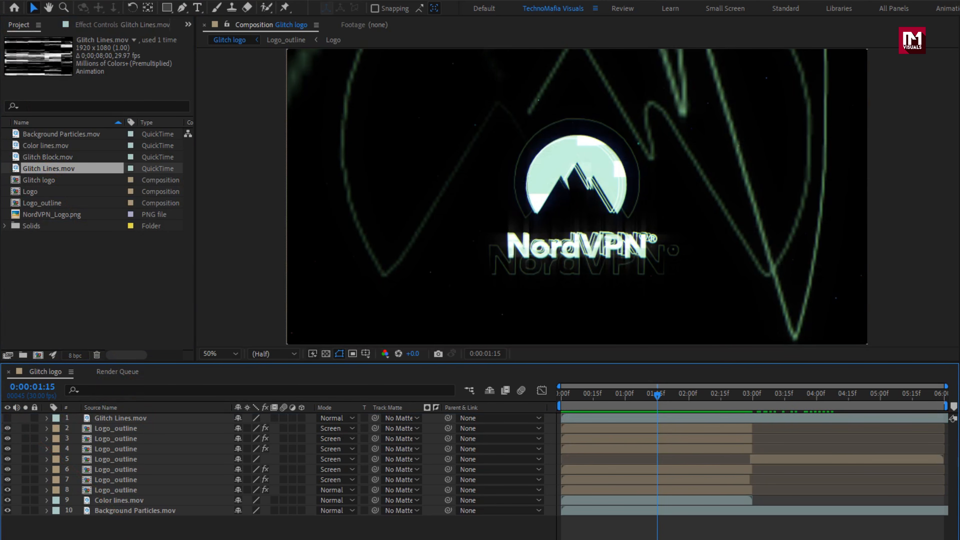
- Create an adjustment layer above Glitch Lines.mov and trim its end to 0:00:00:15
{"action": "right_click", "coordinate": [141, 534]}
{"action": "mouse_move", "coordinate": [225, 394]}
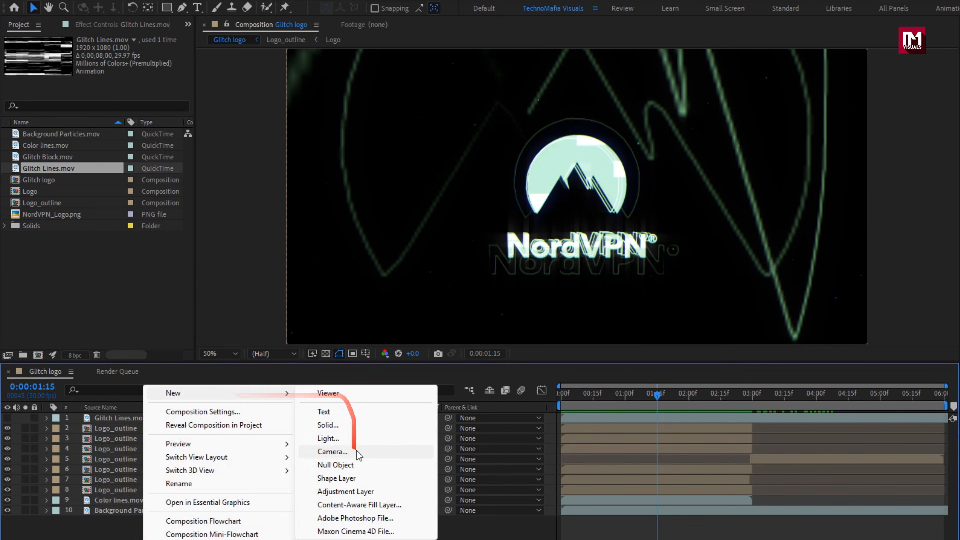
{"action": "left_click", "coordinate": [355, 491]}
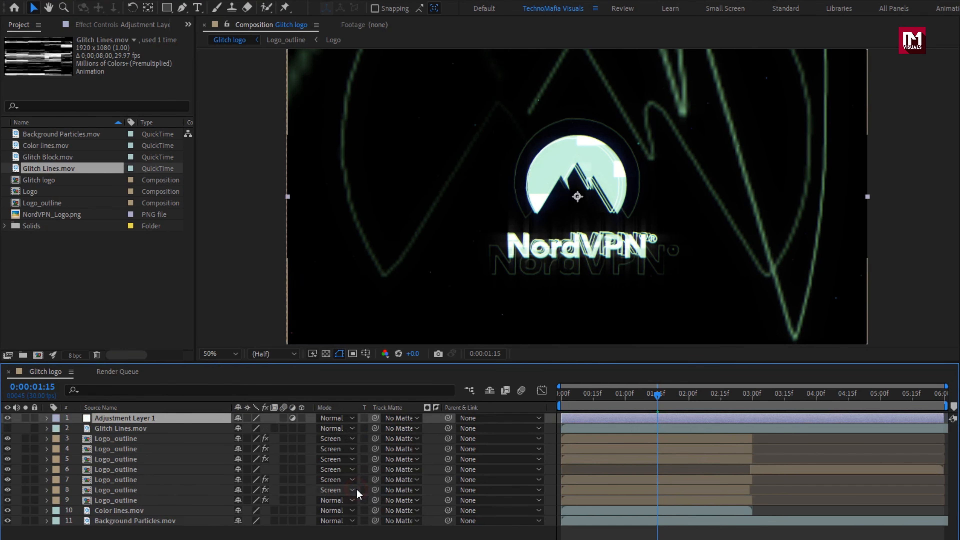
{"action": "left_click", "coordinate": [593, 406]}
{"action": "left_click_drag", "start_coordinate": [944, 418], "coordinate": [679, 418]}
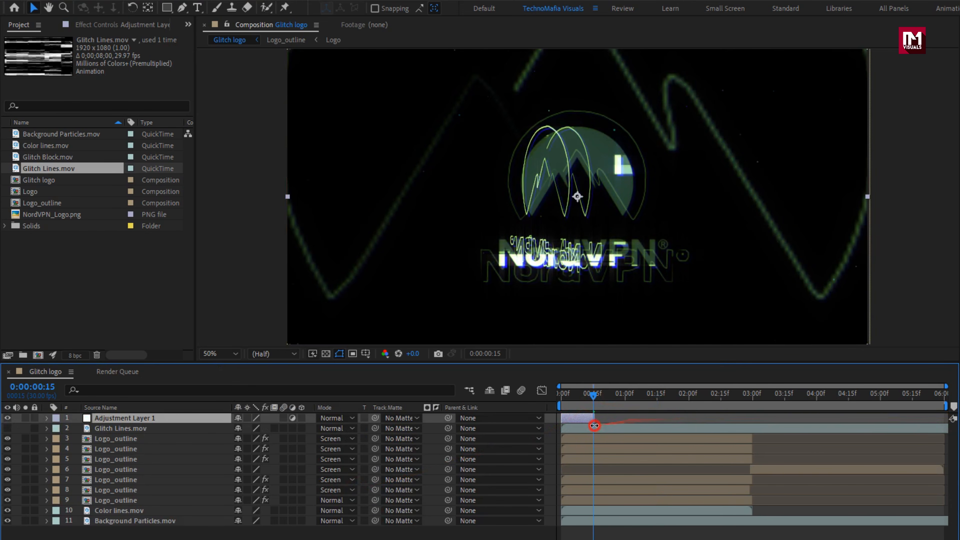
- Apply the Displacement Map effect to the adjustment layer and use Glitch Lines.mov as its displacement map layer
{"action": "left_click", "coordinate": [576, 397]}
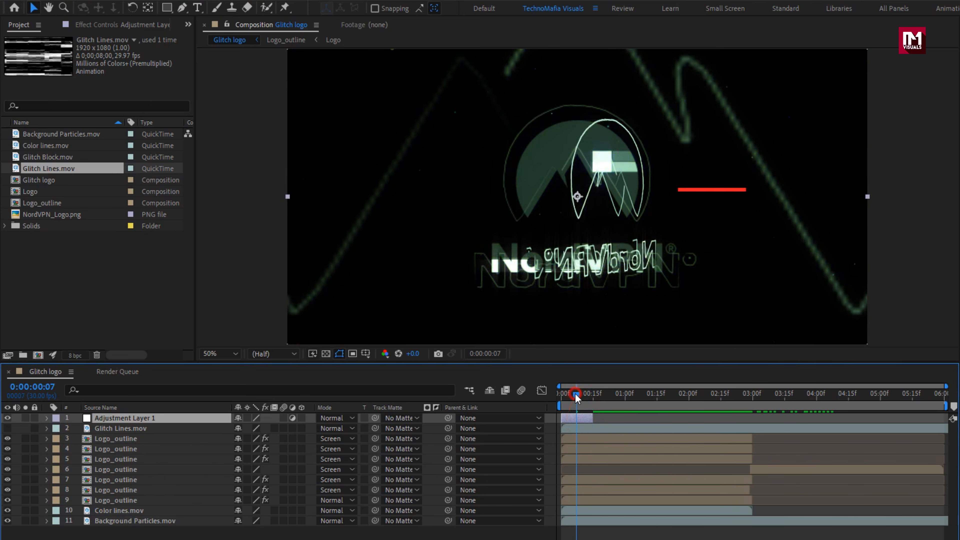
{"action": "left_click_drag", "start_coordinate": [836, 40], "coordinate": [750, 51]}
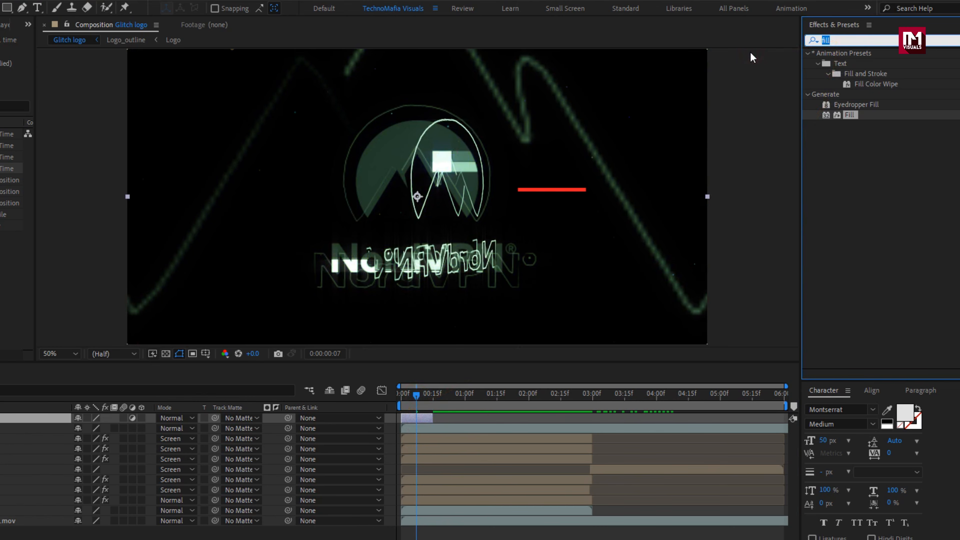
{"action": "type", "text": "displ"}
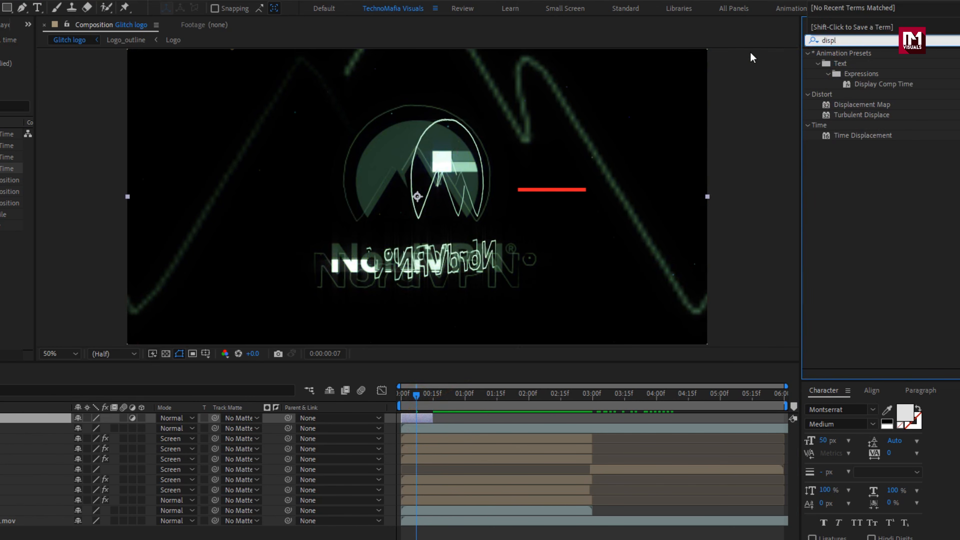
{"action": "double_click", "coordinate": [858, 105]}
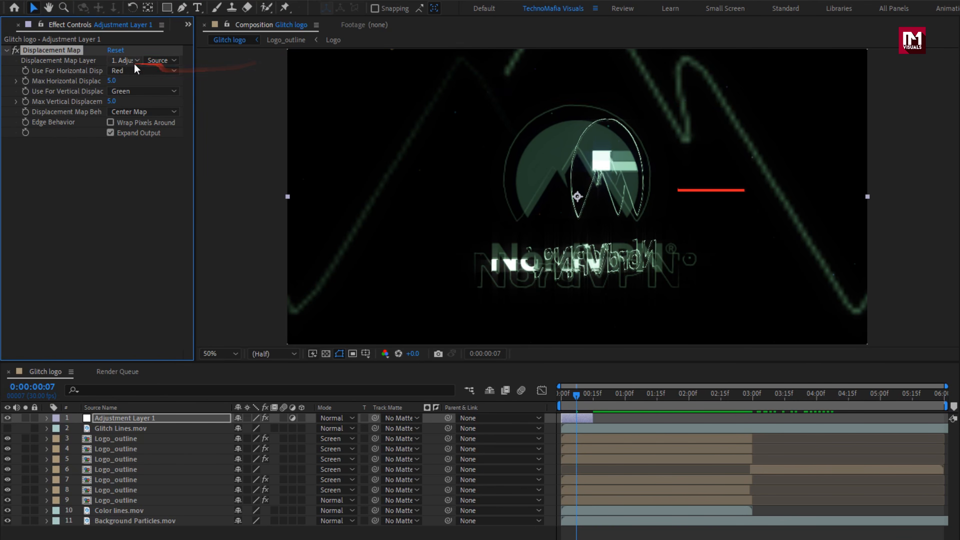
{"action": "left_click", "coordinate": [131, 62]}
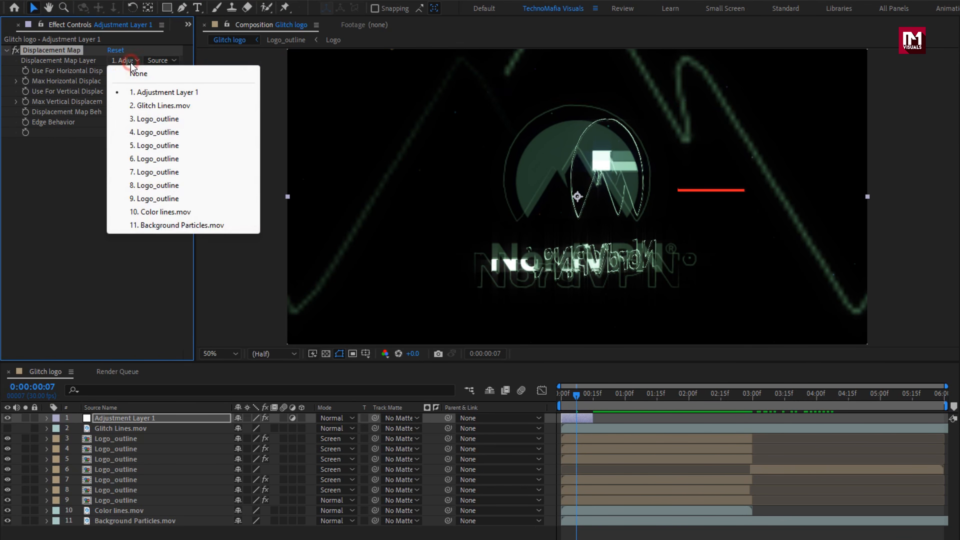
{"action": "left_click", "coordinate": [145, 108]}
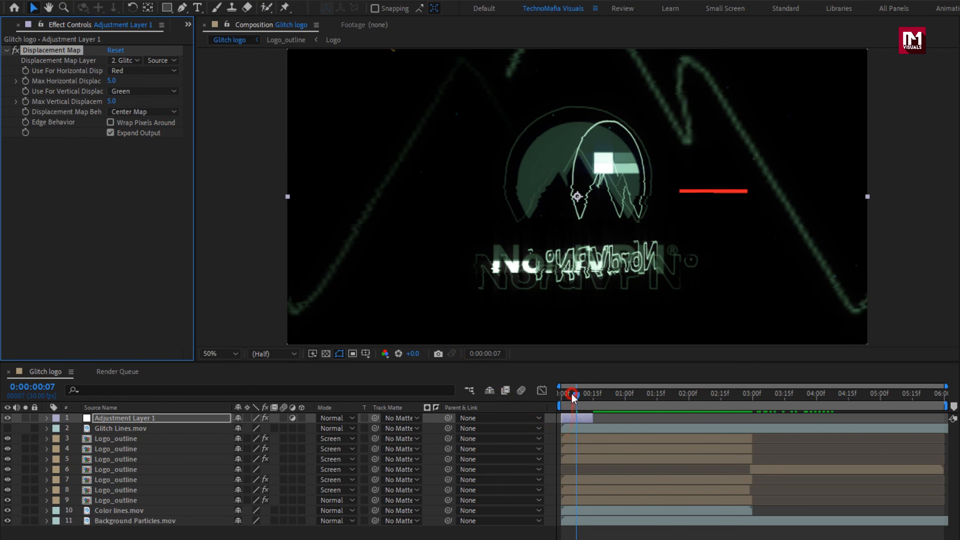
- Keyframe Max Horizontal Displacement at 0 at 0:00:00:00 and set Max Vertical Displacement to 0
{"action": "left_click_drag", "start_coordinate": [572, 397], "coordinate": [554, 392]}
{"action": "left_click", "coordinate": [27, 81]}
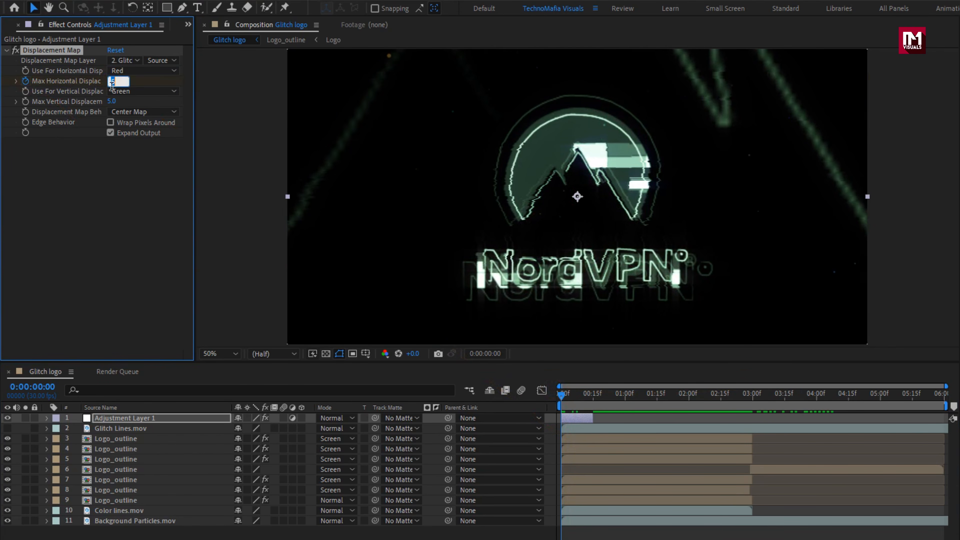
{"action": "key", "text": "Return"}
{"action": "left_click", "coordinate": [114, 101]}
{"action": "type", "text": "0"}
{"action": "key", "text": "Return"}
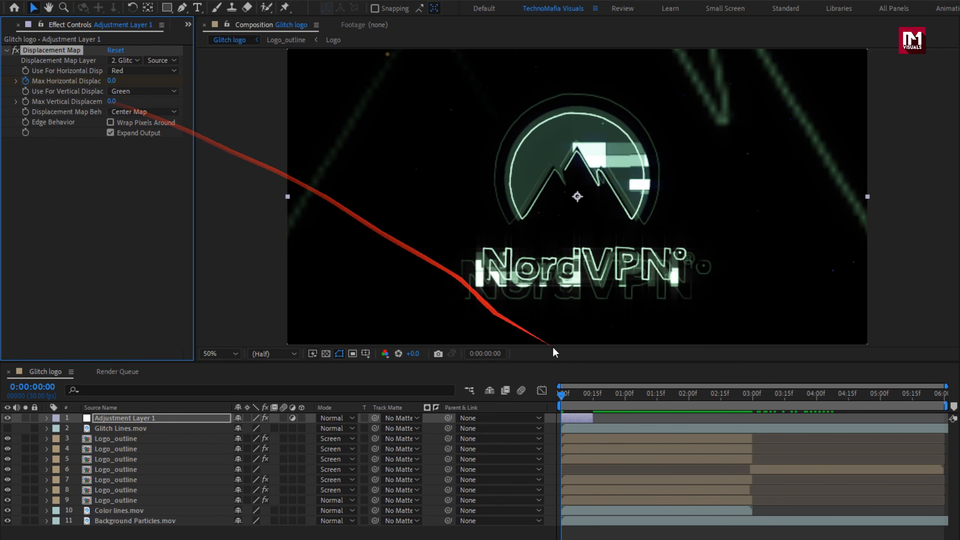
- Add a Max Horizontal Displacement keyframe of 250 at 0:00:00:01
{"action": "left_click", "coordinate": [565, 395]}
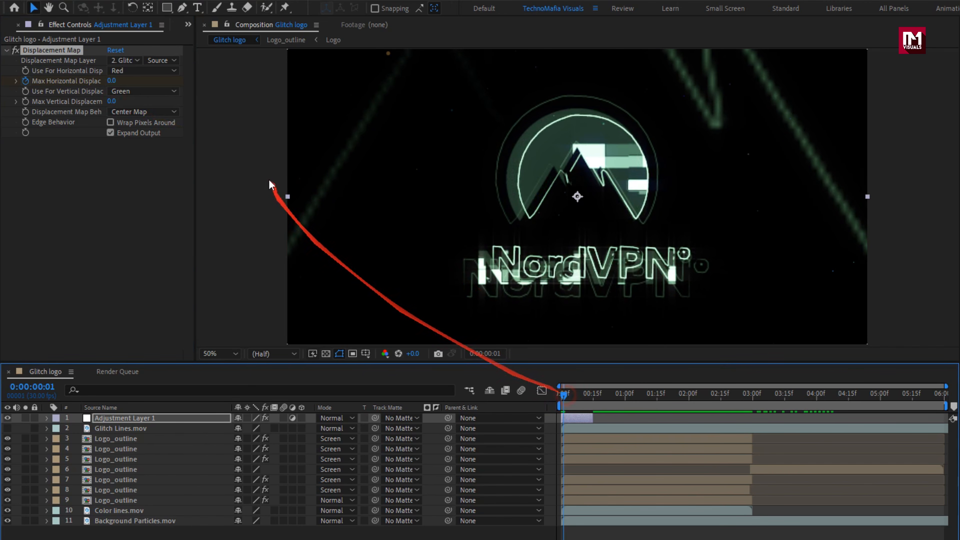
{"action": "left_click", "coordinate": [114, 81]}
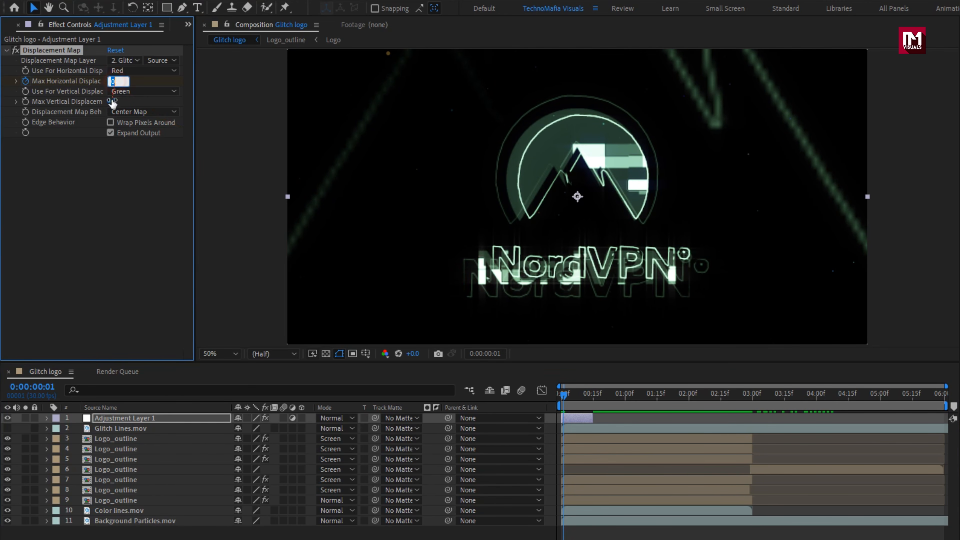
{"action": "type", "text": "250"}
{"action": "key", "text": "Return"}
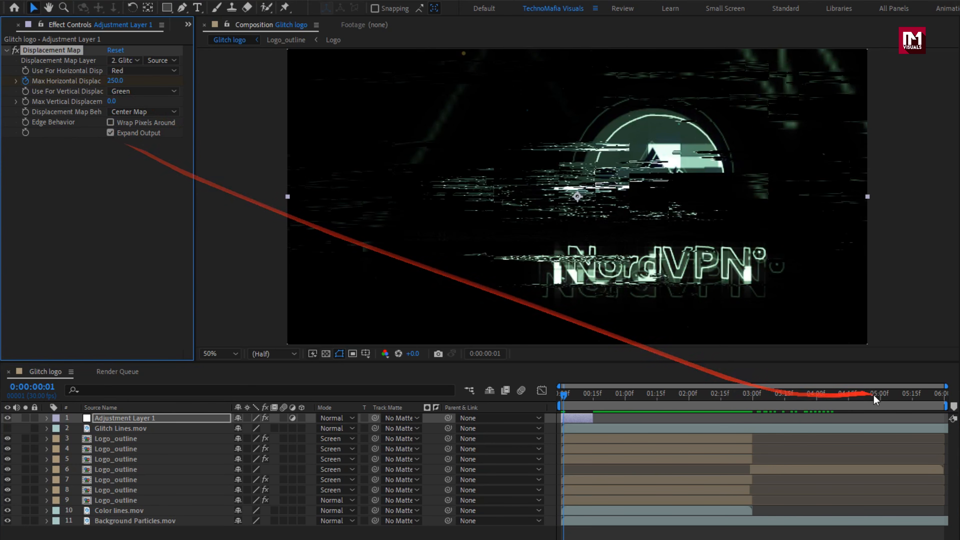
- Reveal the adjustment layer's keyframes and add a Max Horizontal Displacement keyframe of -55 at 0:00:00:04
{"action": "left_click_drag", "start_coordinate": [926, 386], "coordinate": [663, 386]}
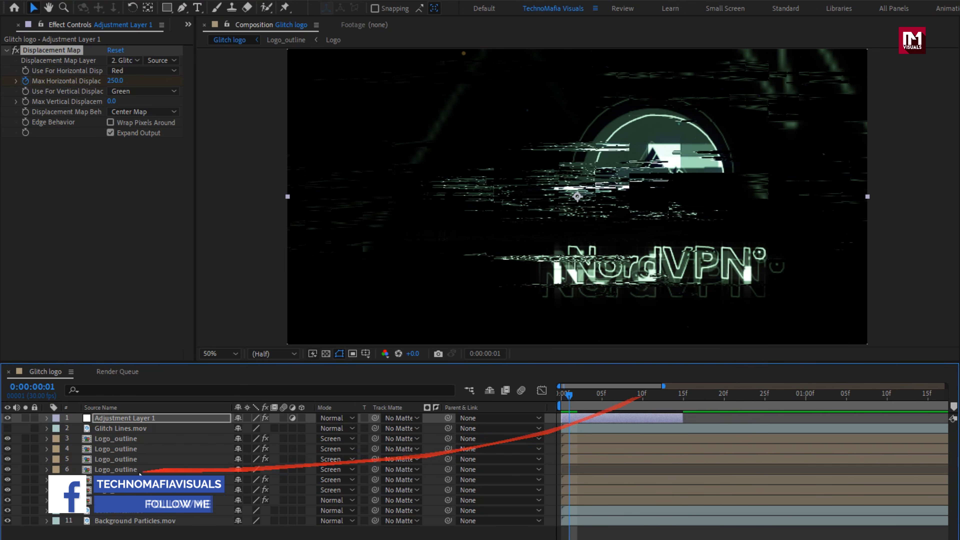
{"action": "left_click", "coordinate": [144, 419]}
{"action": "key", "text": "u"}
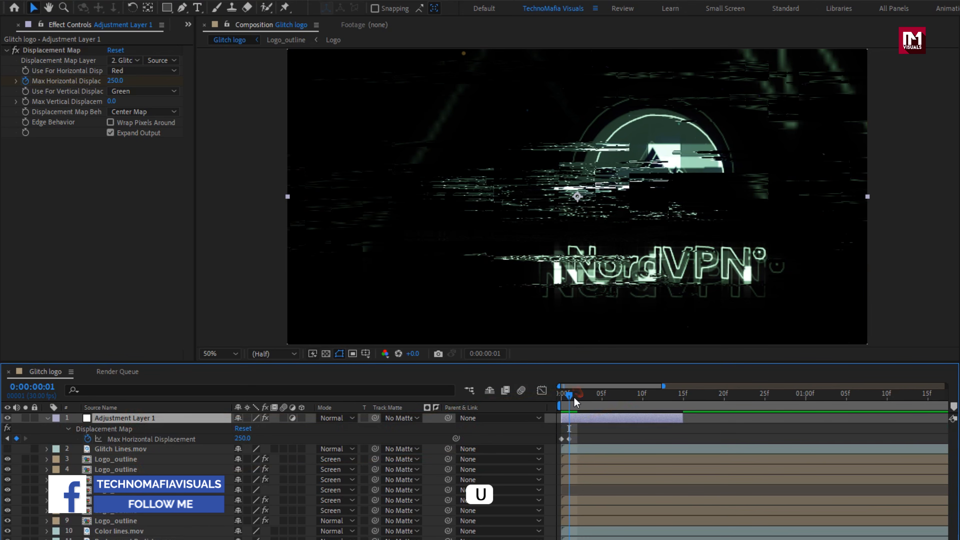
{"action": "left_click_drag", "start_coordinate": [574, 395], "coordinate": [596, 395]}
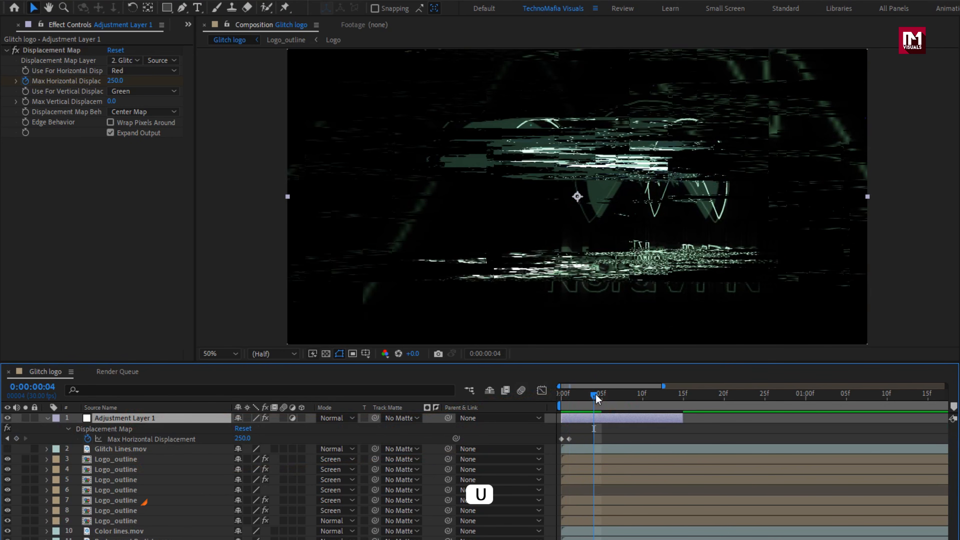
{"action": "left_click", "coordinate": [114, 81]}
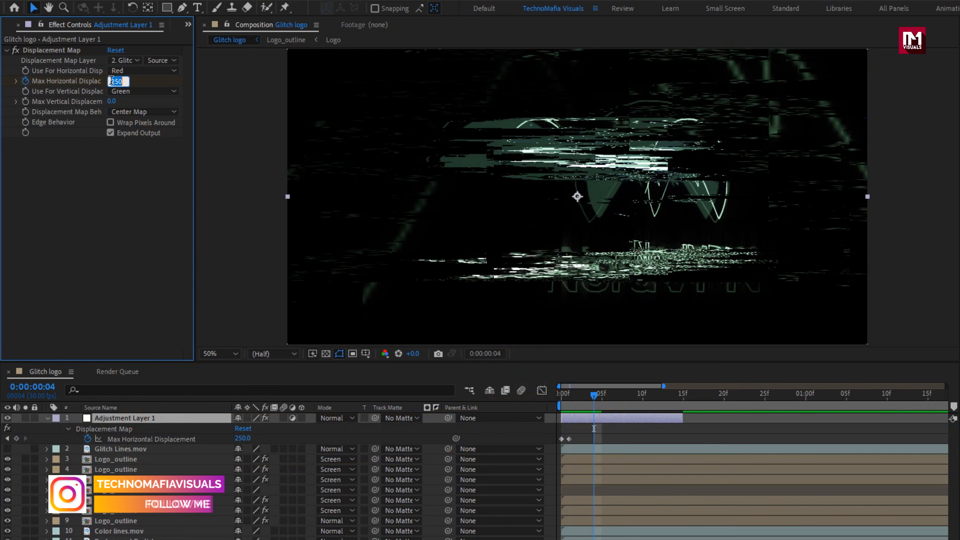
{"action": "key", "text": "Return"}
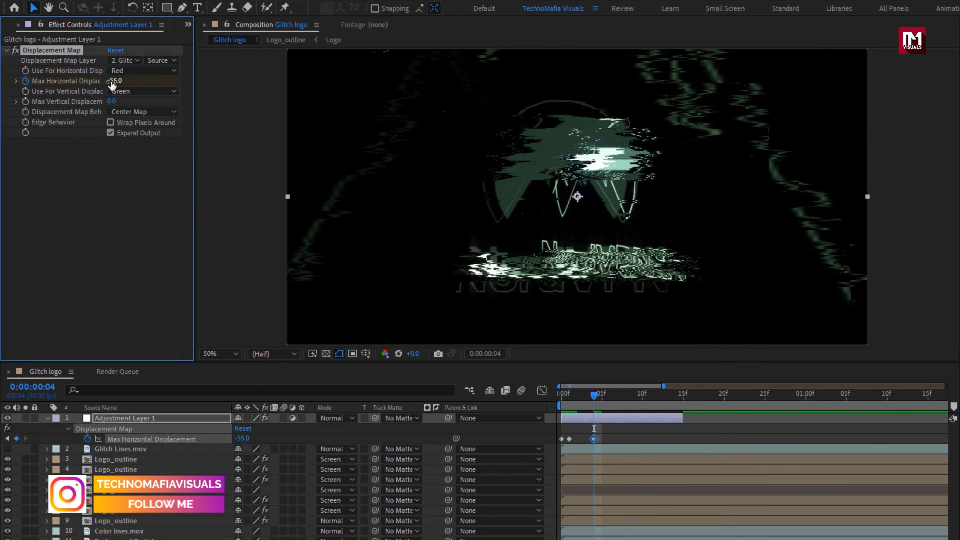
- Add a Max Horizontal Displacement keyframe of -68 at 0:00:00:07
{"action": "left_click_drag", "start_coordinate": [594, 395], "coordinate": [619, 397]}
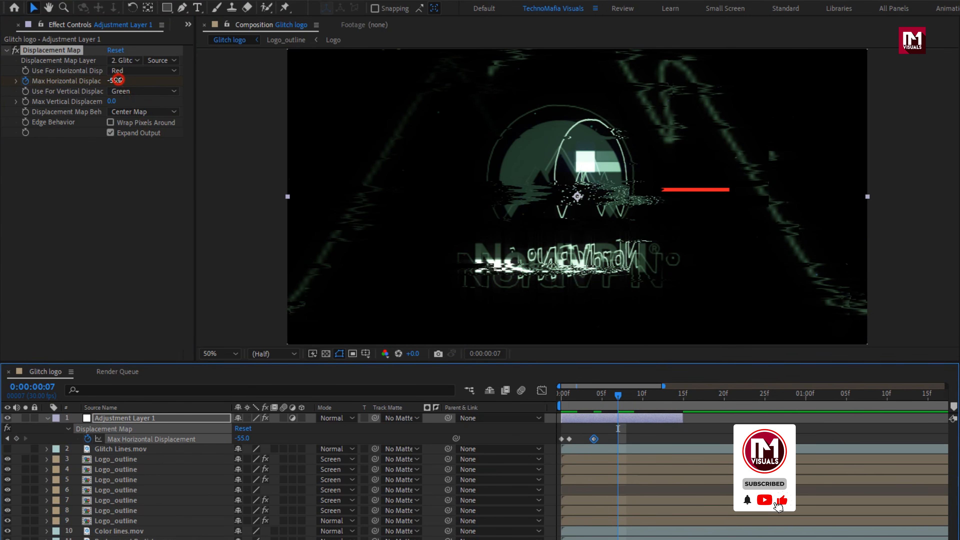
{"action": "left_click", "coordinate": [115, 80]}
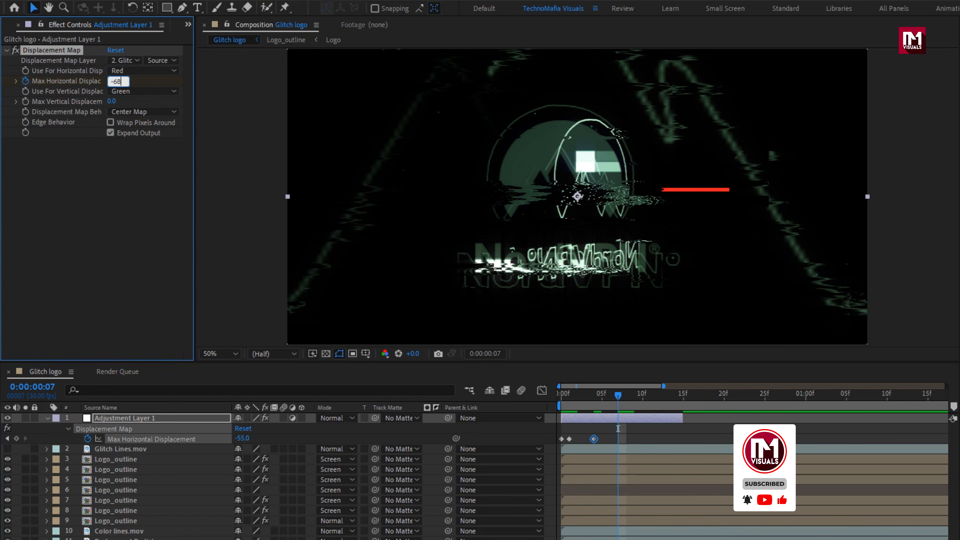
{"action": "key", "text": "Return"}
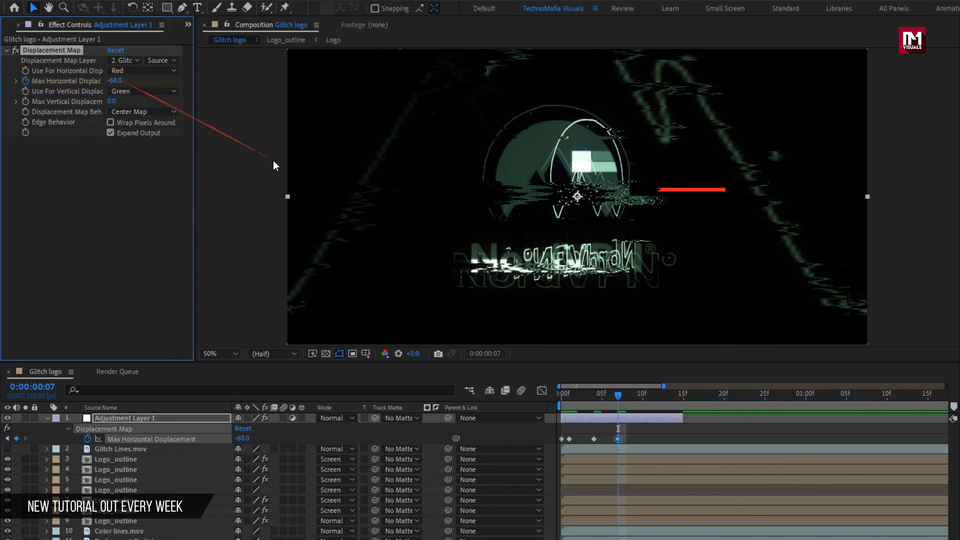
- Add a Max Horizontal Displacement keyframe of 0 at 0:00:00:11 and check the frames just before it
{"action": "left_click_drag", "start_coordinate": [618, 396], "coordinate": [650, 395]}
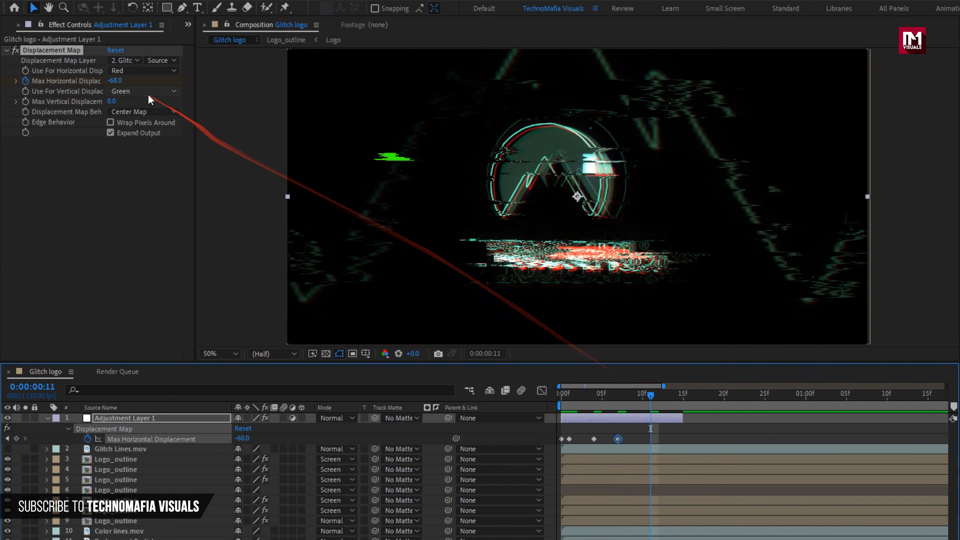
{"action": "left_click", "coordinate": [116, 81]}
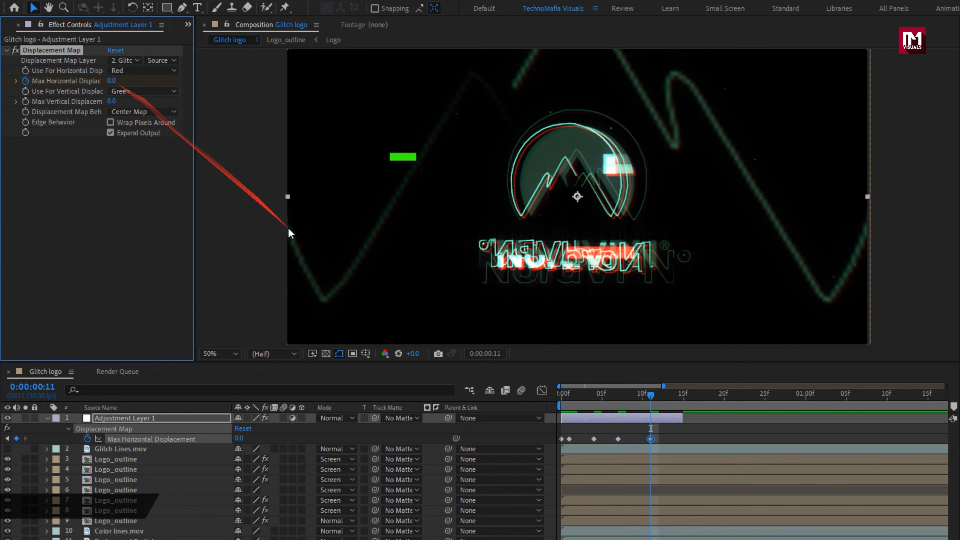
{"action": "mouse_move", "coordinate": [629, 396]}
{"action": "left_mouse_down"}
{"action": "mouse_move", "coordinate": [568, 397]}
{"action": "mouse_move", "coordinate": [632, 397]}
{"action": "left_mouse_up"}
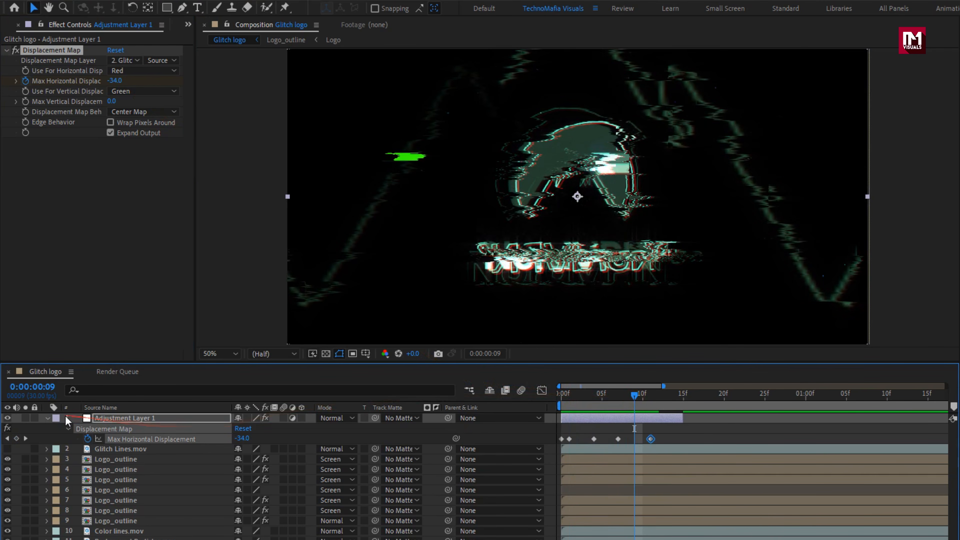
- Collapse the adjustment layer's keyframes and set its vertical scale to 30%, keeping the horizontal scale at 100%
{"action": "left_click", "coordinate": [47, 418]}
{"action": "left_click", "coordinate": [104, 420]}
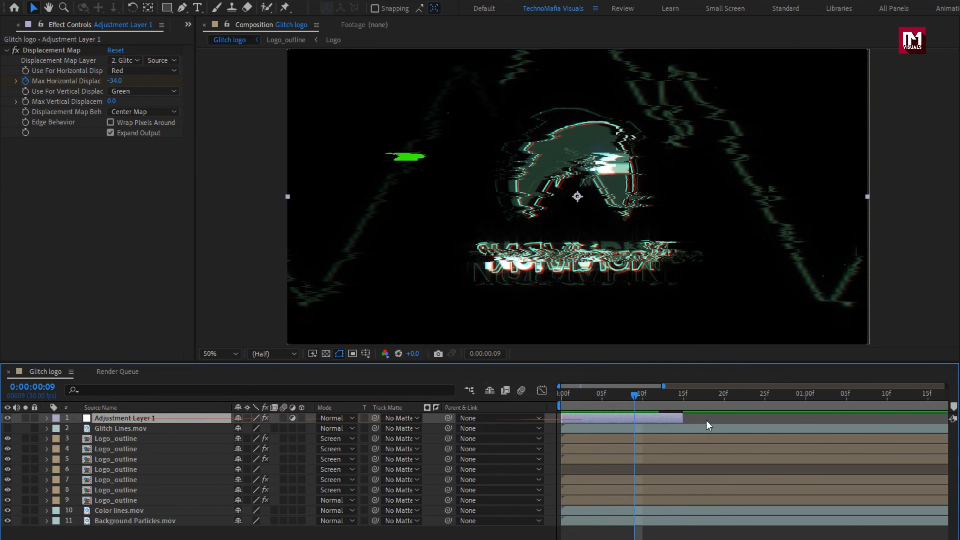
{"action": "left_click_drag", "start_coordinate": [662, 383], "coordinate": [808, 386]}
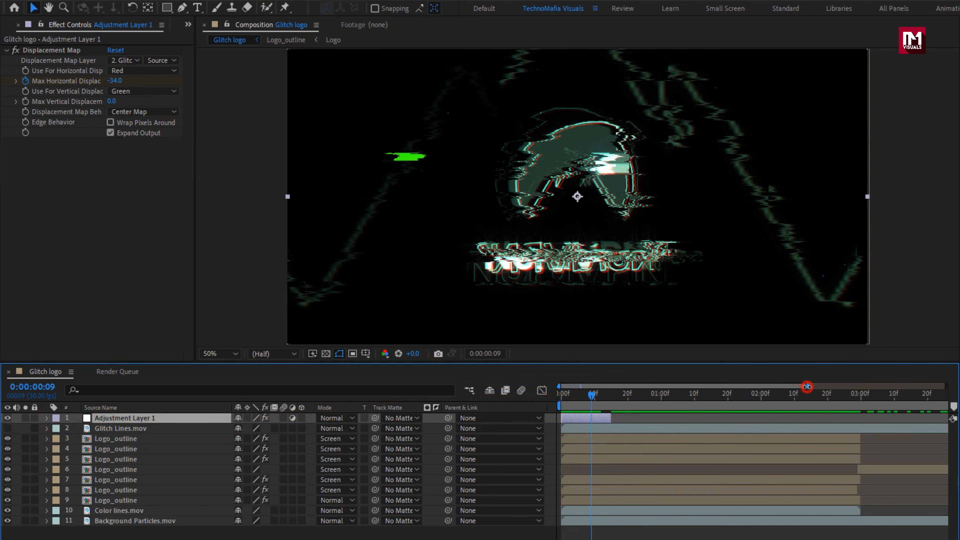
{"action": "key", "text": "s"}
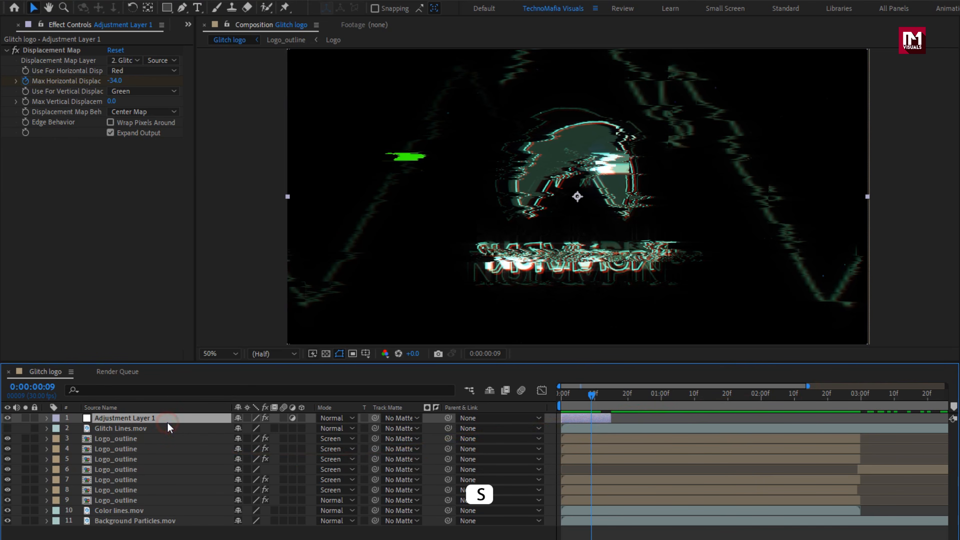
{"action": "key", "text": "s"}
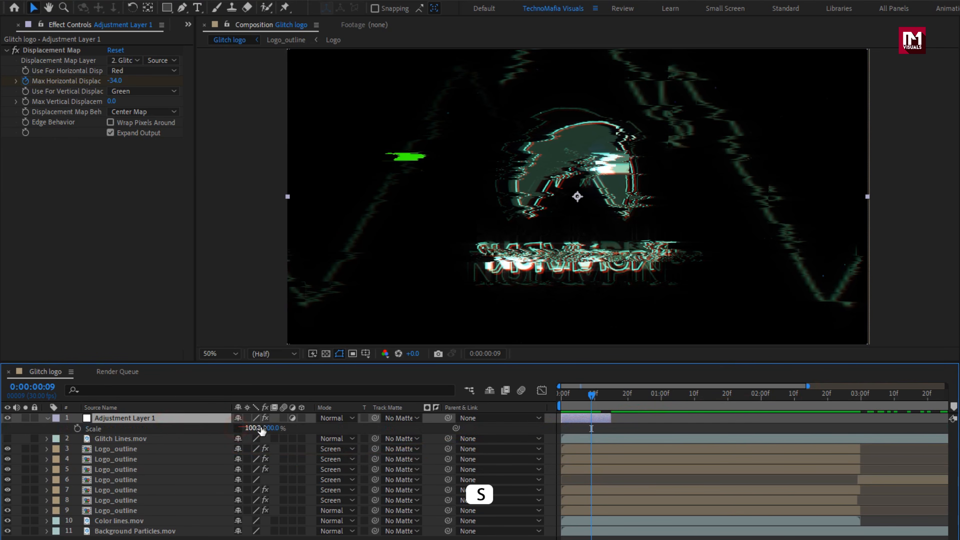
{"action": "type", "text": "30"}
{"action": "key", "text": "Return"}
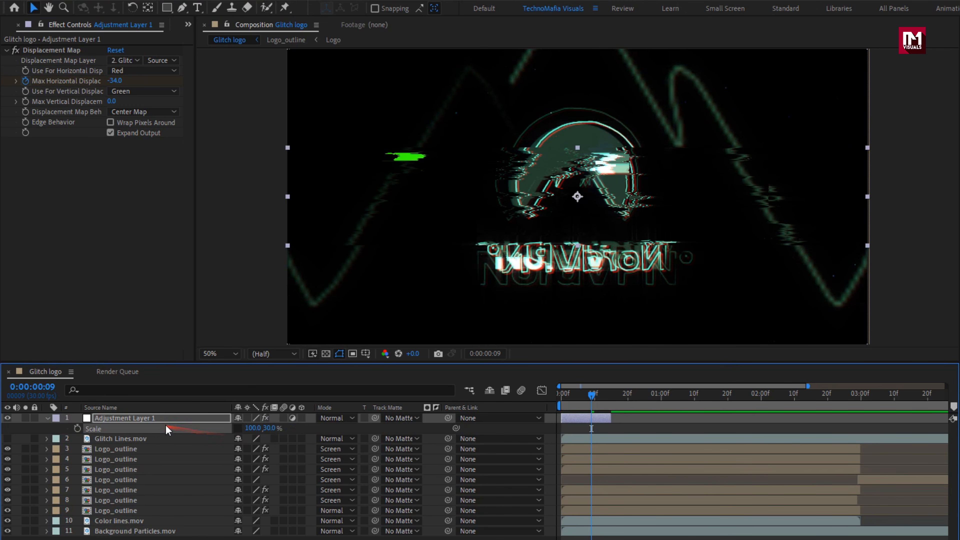
- Move the adjustment layer to start at about 0:00:00:13, then duplicate it and place the copy around 0:00:02:00
{"action": "left_click_drag", "start_coordinate": [577, 417], "coordinate": [639, 402]}
{"action": "key", "text": "ctrl+d"}
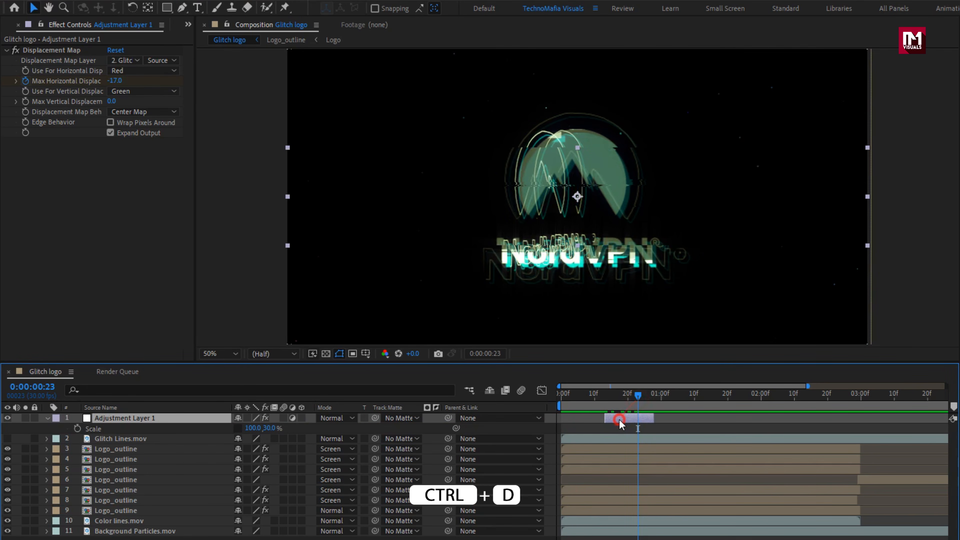
{"action": "key", "text": "ctrl+d"}
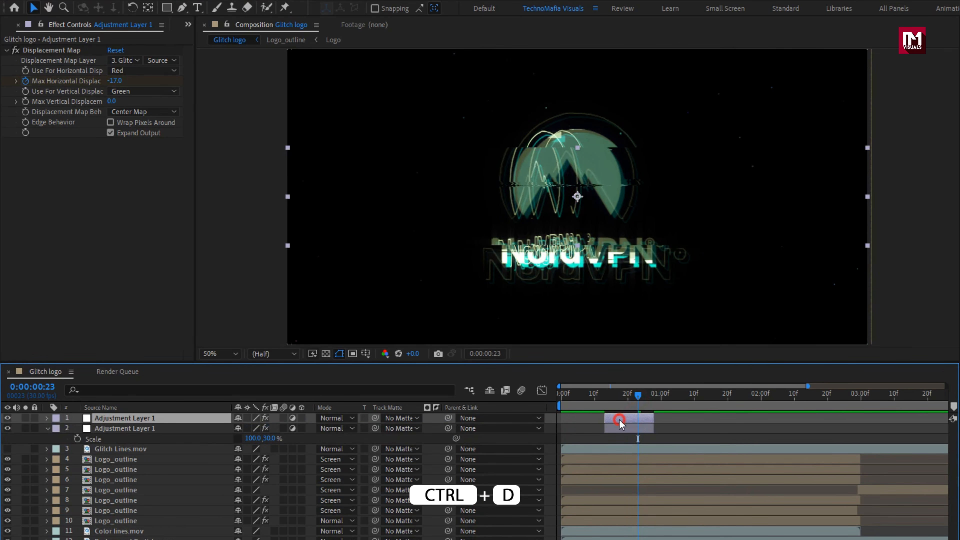
{"action": "left_click_drag", "start_coordinate": [620, 423], "coordinate": [763, 396]}
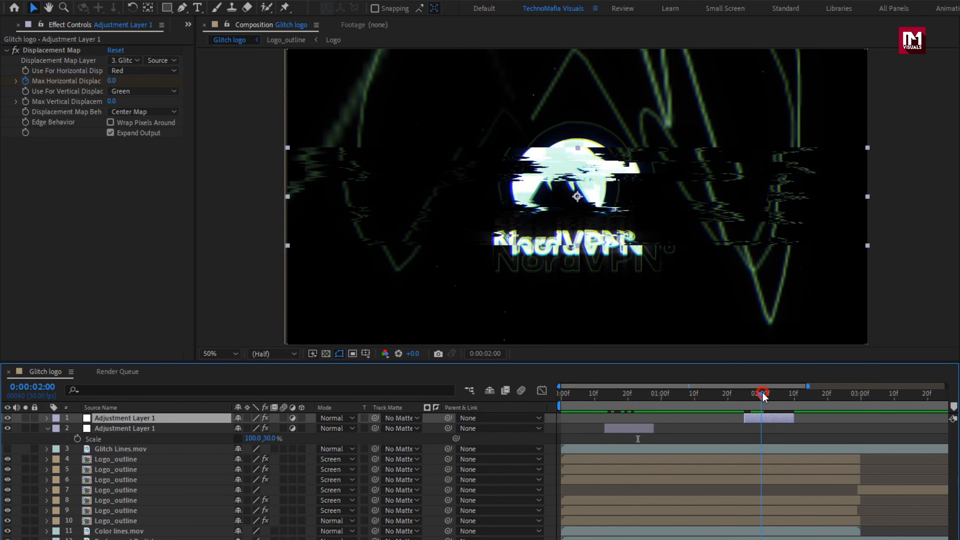
- Shift all Max Horizontal Displacement keyframes of the adjustment layer copy about two frames later, then collapse both adjustment layers
{"action": "key", "text": "u"}
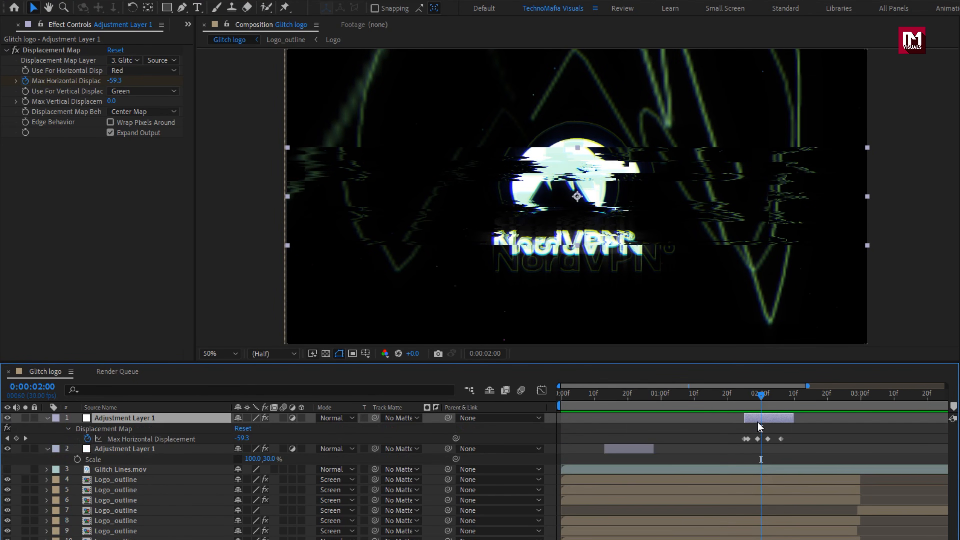
{"action": "left_click_drag", "start_coordinate": [744, 442], "coordinate": [789, 440]}
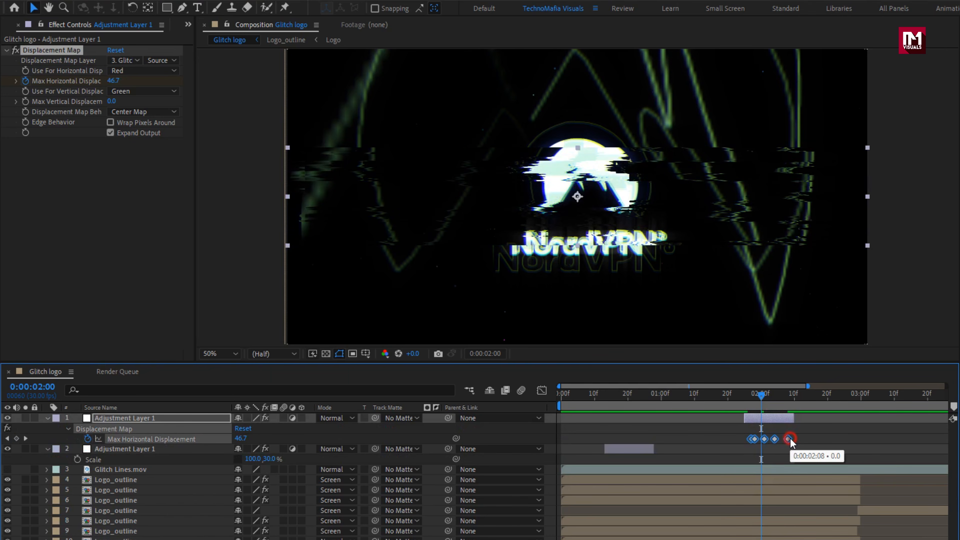
{"action": "left_click", "coordinate": [758, 401]}
{"action": "left_click", "coordinate": [717, 428]}
{"action": "left_click_drag", "start_coordinate": [756, 397], "coordinate": [768, 397]}
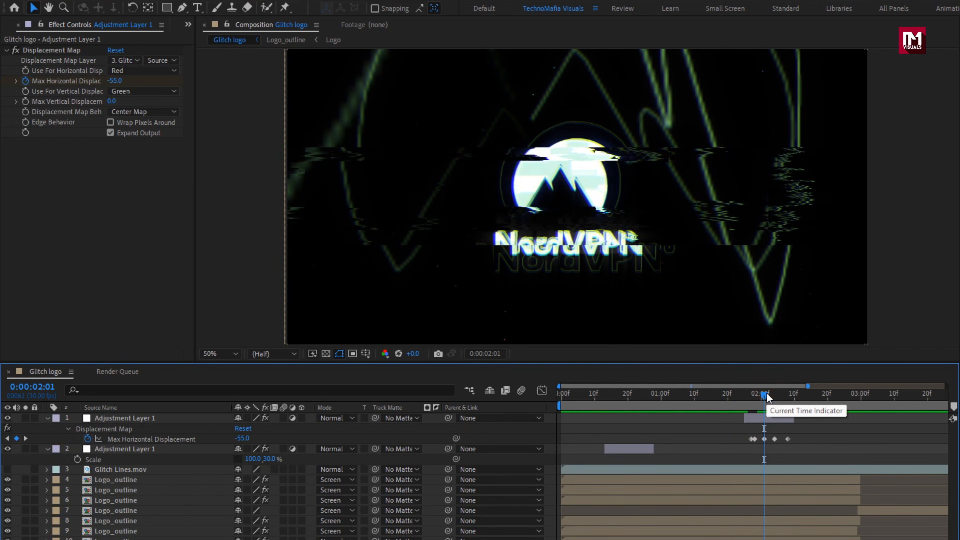
{"action": "left_click", "coordinate": [46, 418]}
{"action": "left_click", "coordinate": [46, 428]}
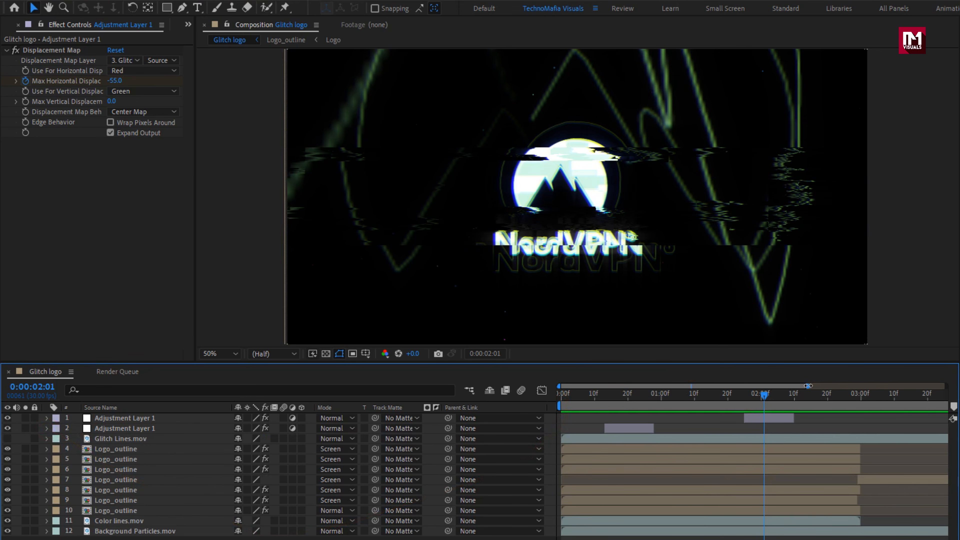
- Show the full six-second timeline and preview the glitch logo animation from 0:00:00:00
{"action": "left_click_drag", "start_coordinate": [808, 386], "coordinate": [919, 388]}
{"action": "left_click_drag", "start_coordinate": [568, 403], "coordinate": [547, 390]}
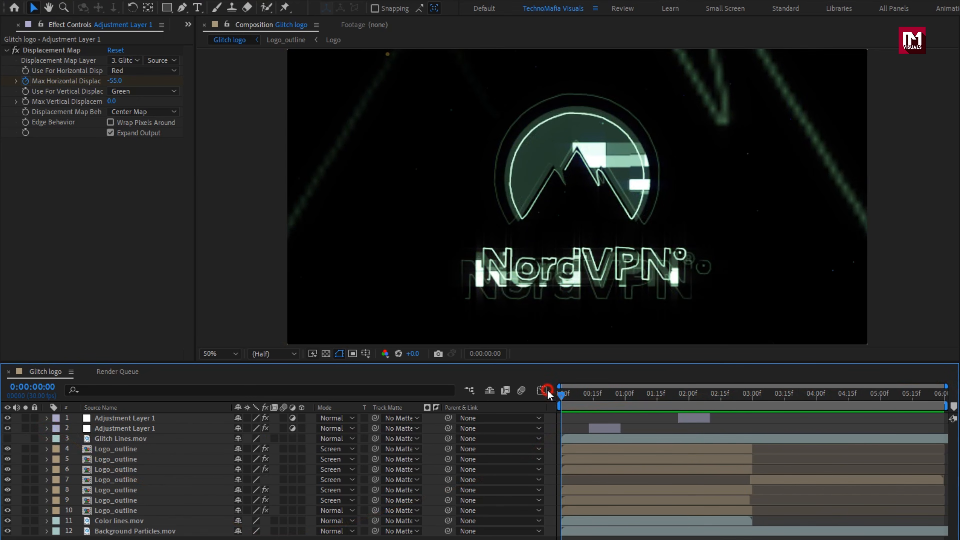
{"action": "key", "text": "space"}
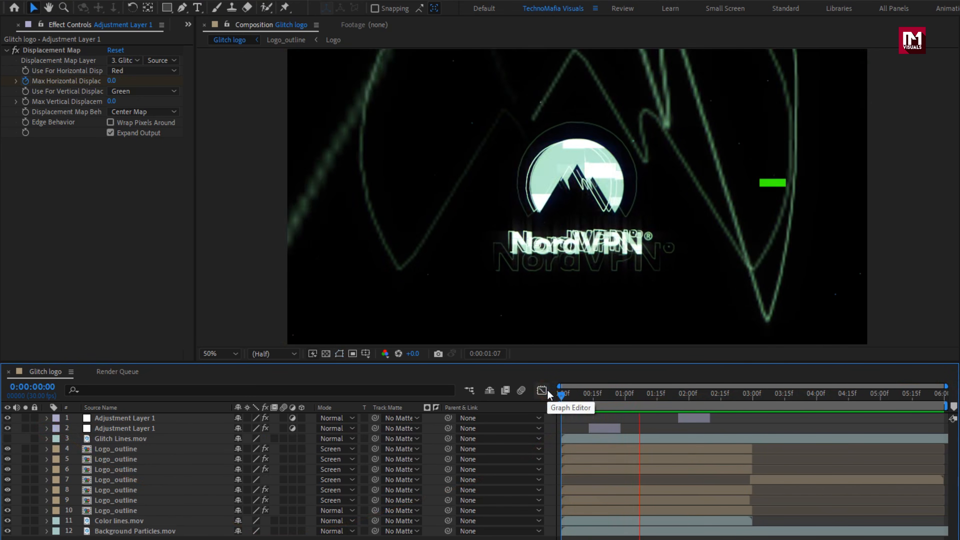